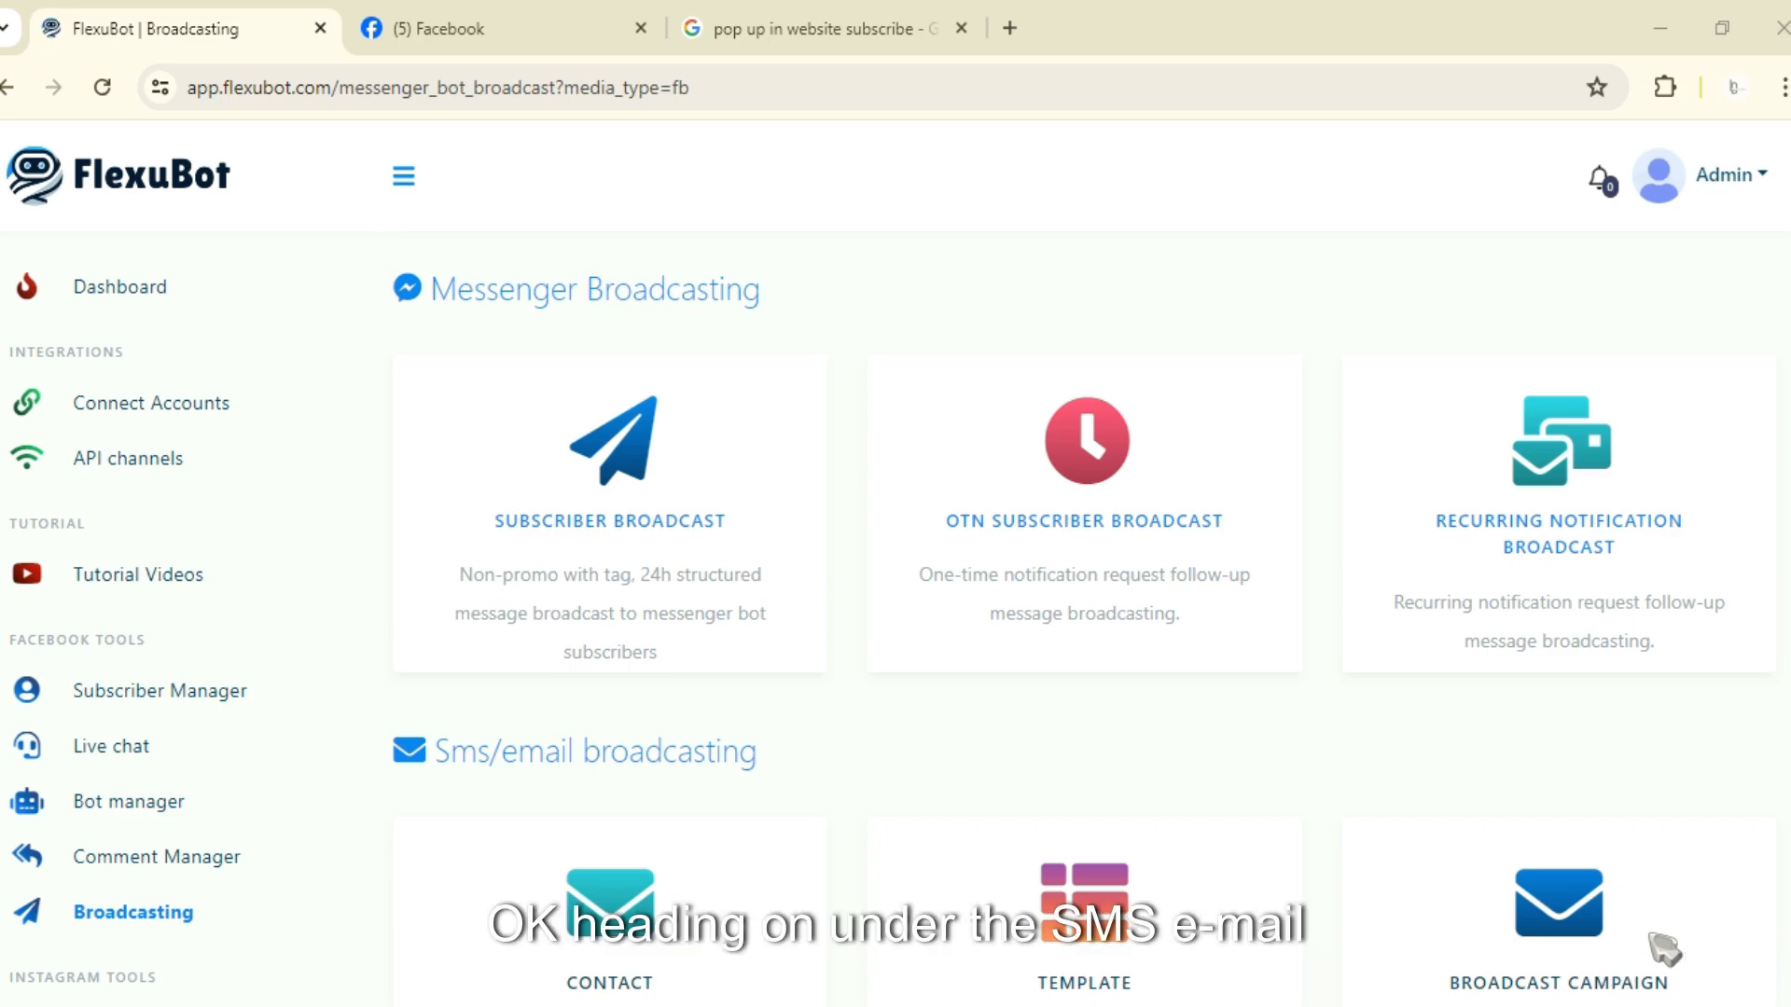
Step: Open the email/phone opt-in form builder under broadcasting and start creating a new opt-in form
{"action": "scroll", "coordinate": [999, 719], "scroll_direction": "down", "scroll_amount": 3}
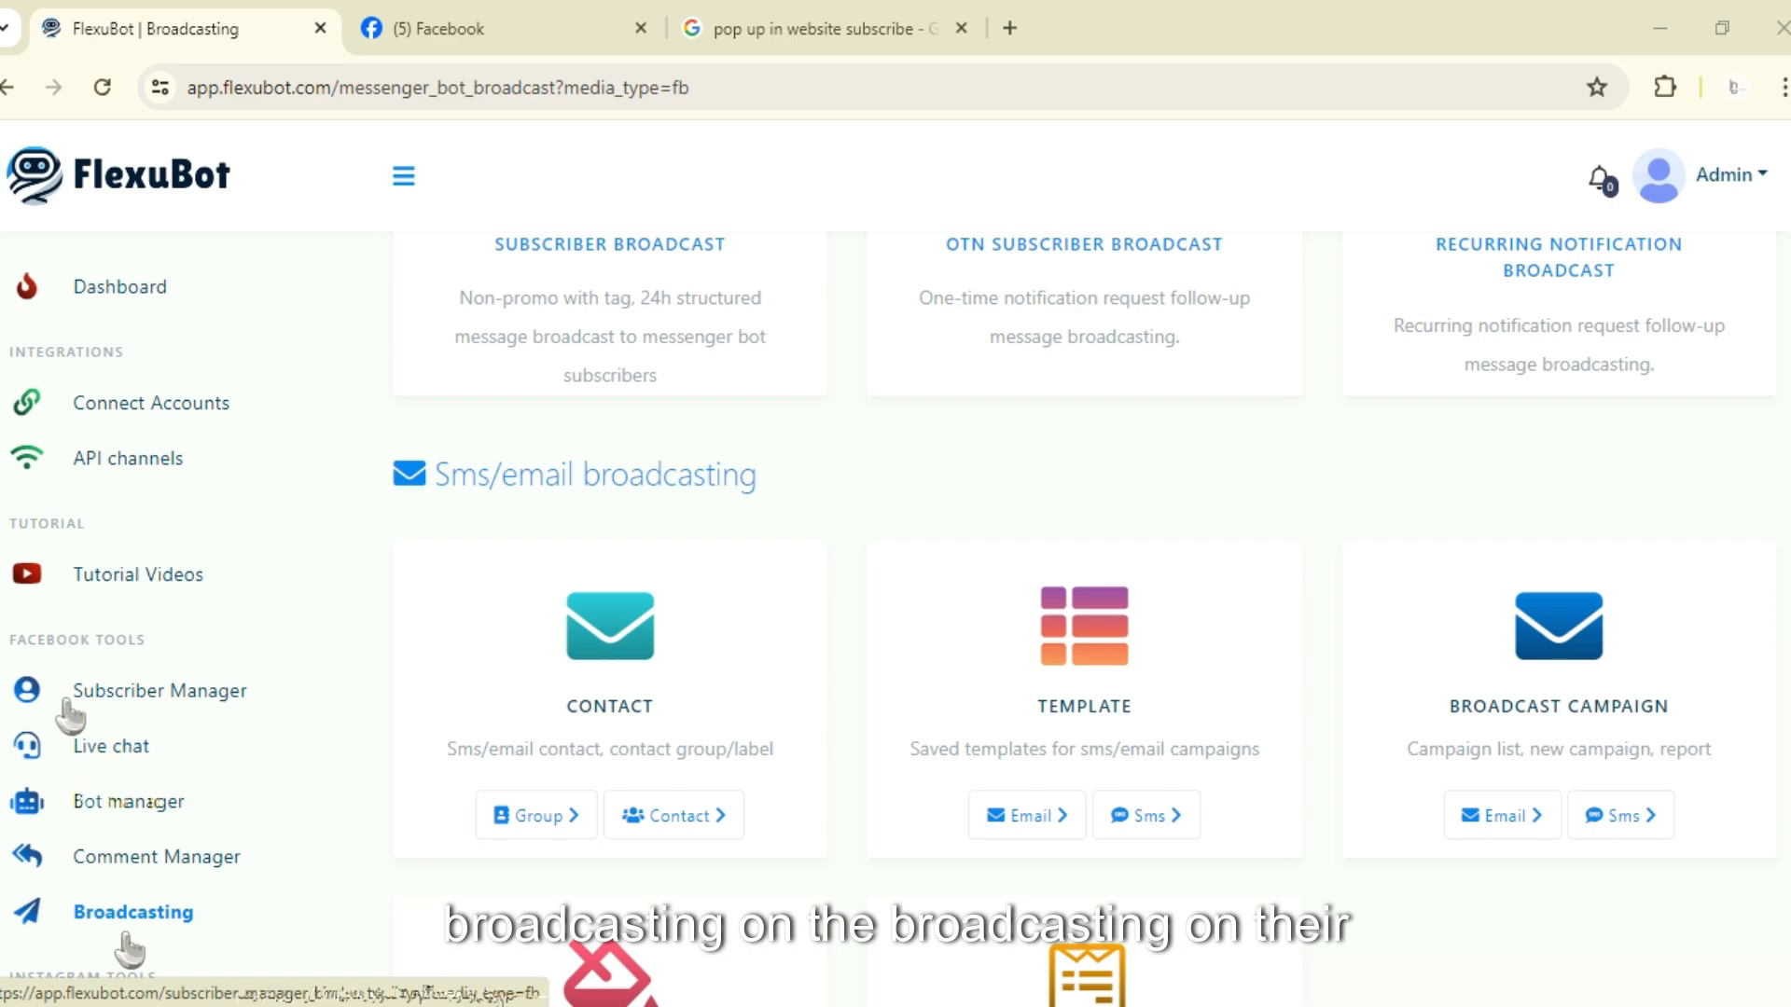
{"action": "scroll", "coordinate": [999, 672], "scroll_direction": "down", "scroll_amount": 3}
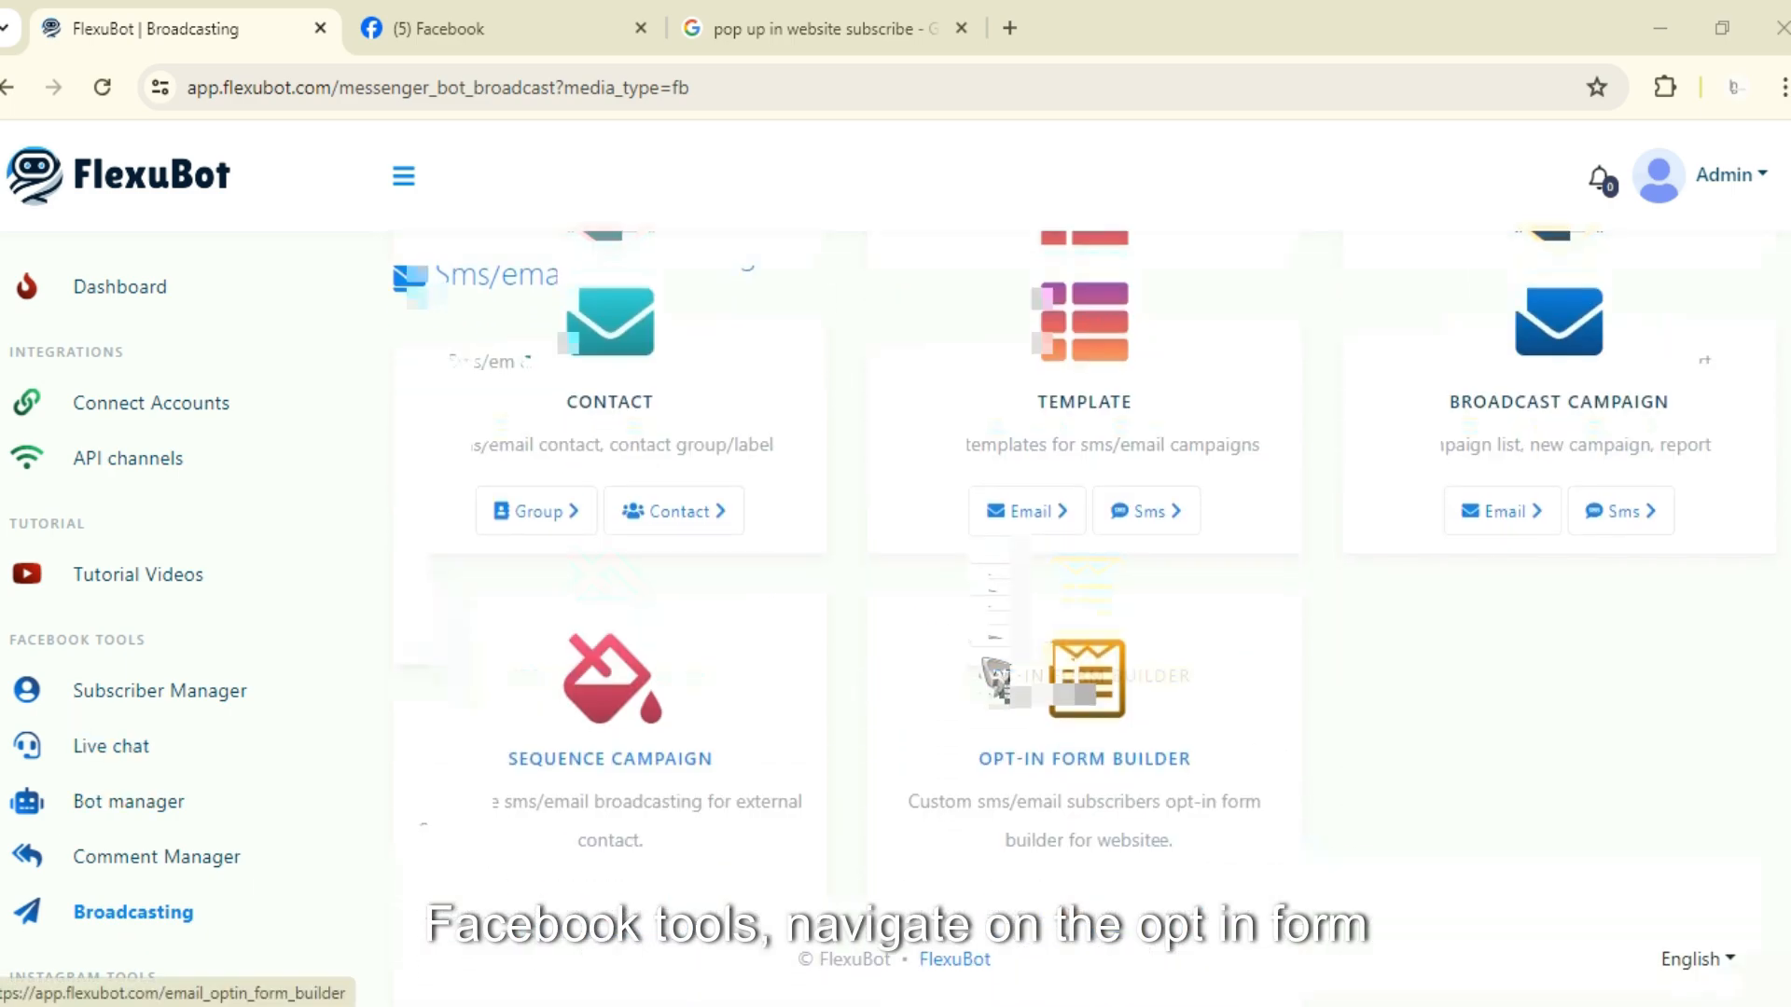
{"action": "scroll", "coordinate": [996, 676], "scroll_direction": "down", "scroll_amount": 1}
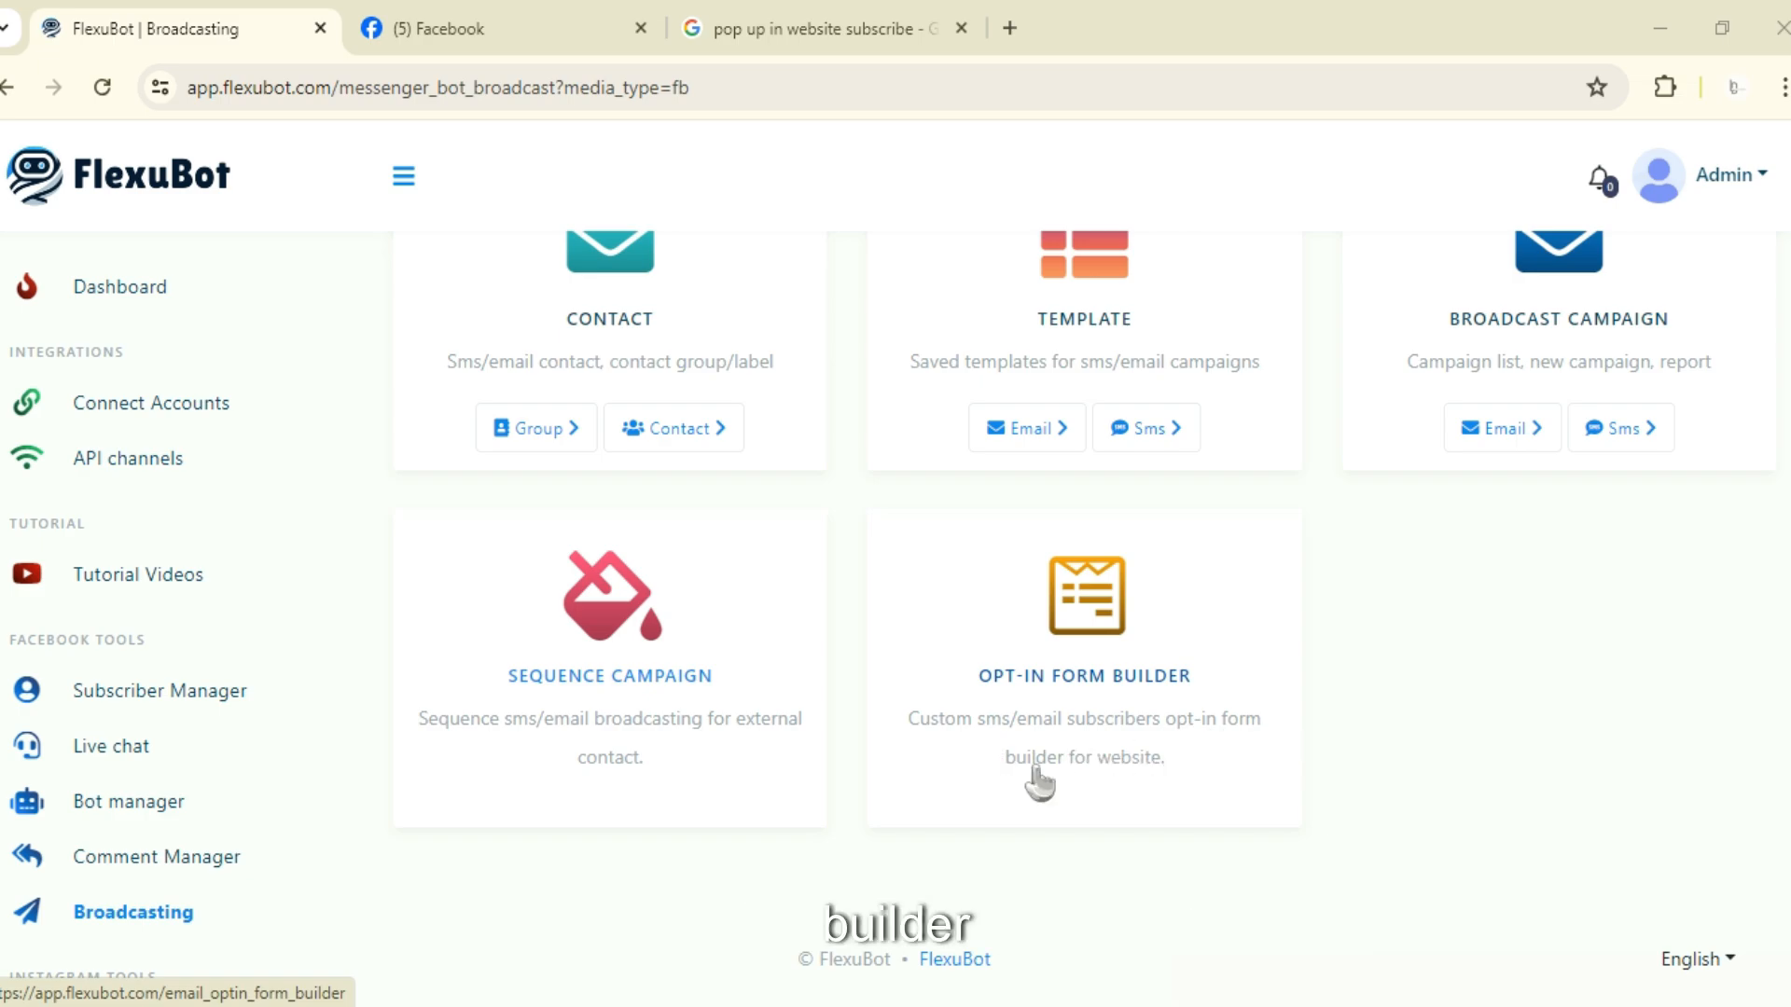
{"action": "scroll", "coordinate": [1157, 723], "scroll_direction": "up", "scroll_amount": 2}
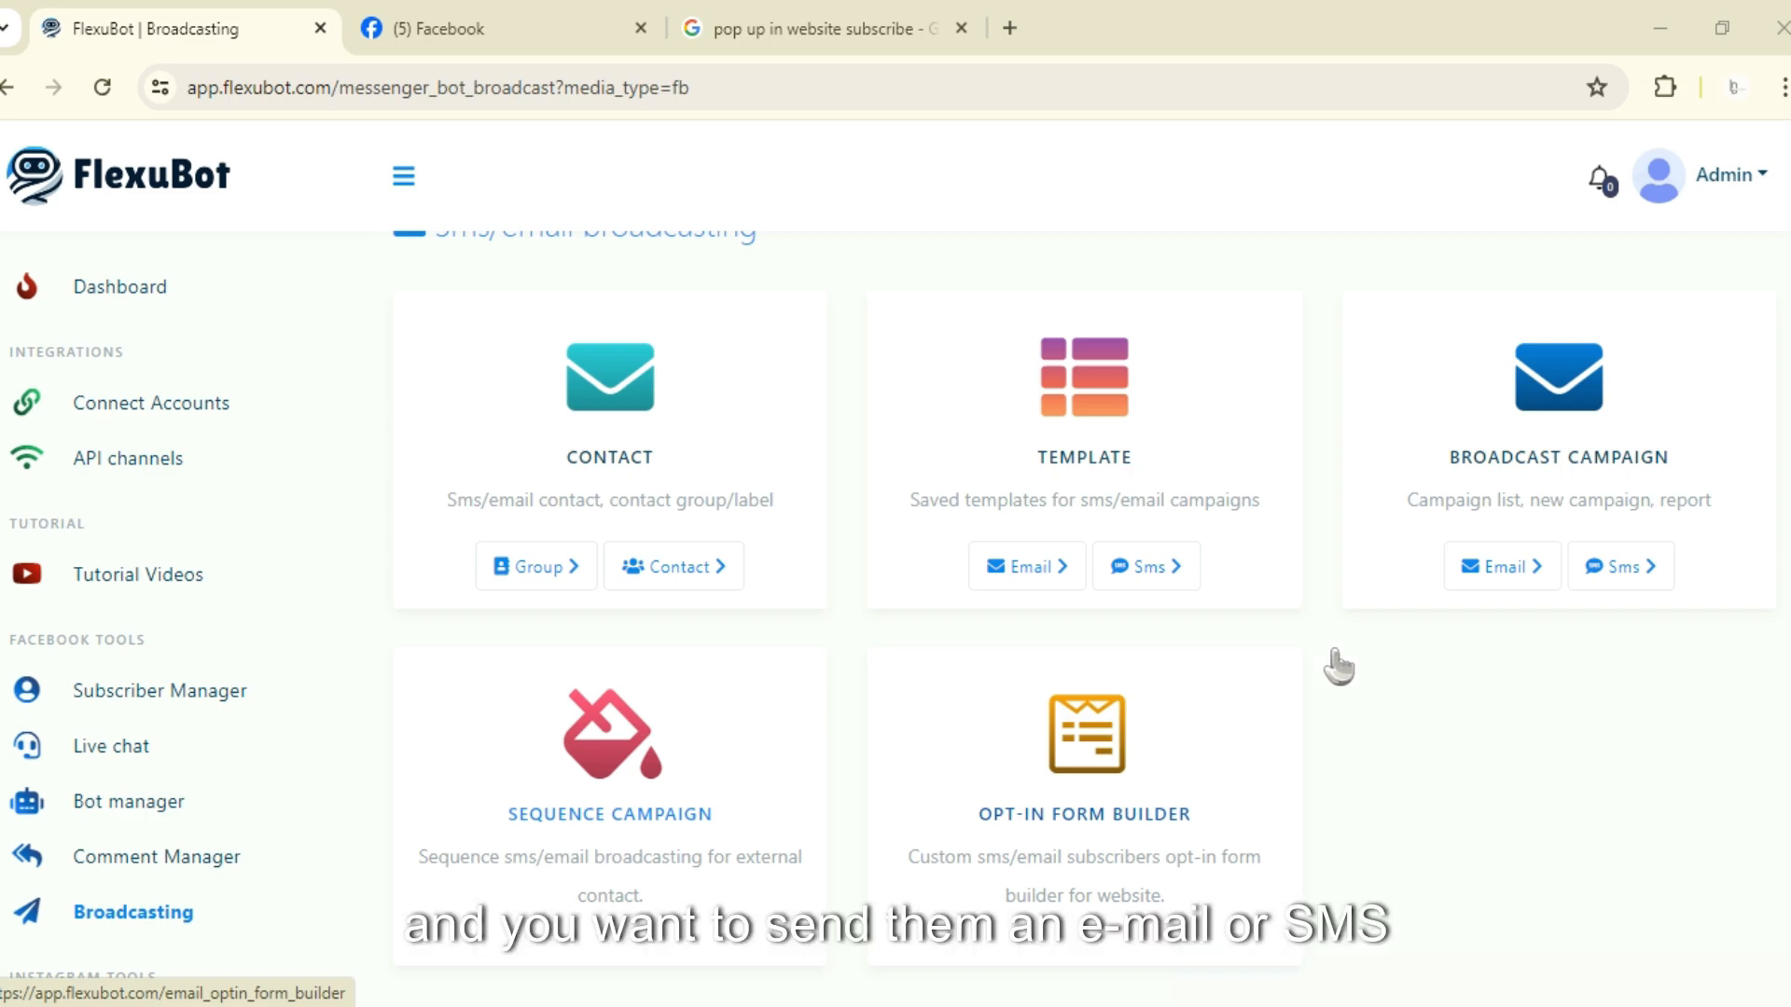
{"action": "scroll", "coordinate": [1287, 685], "scroll_direction": "down", "scroll_amount": 2}
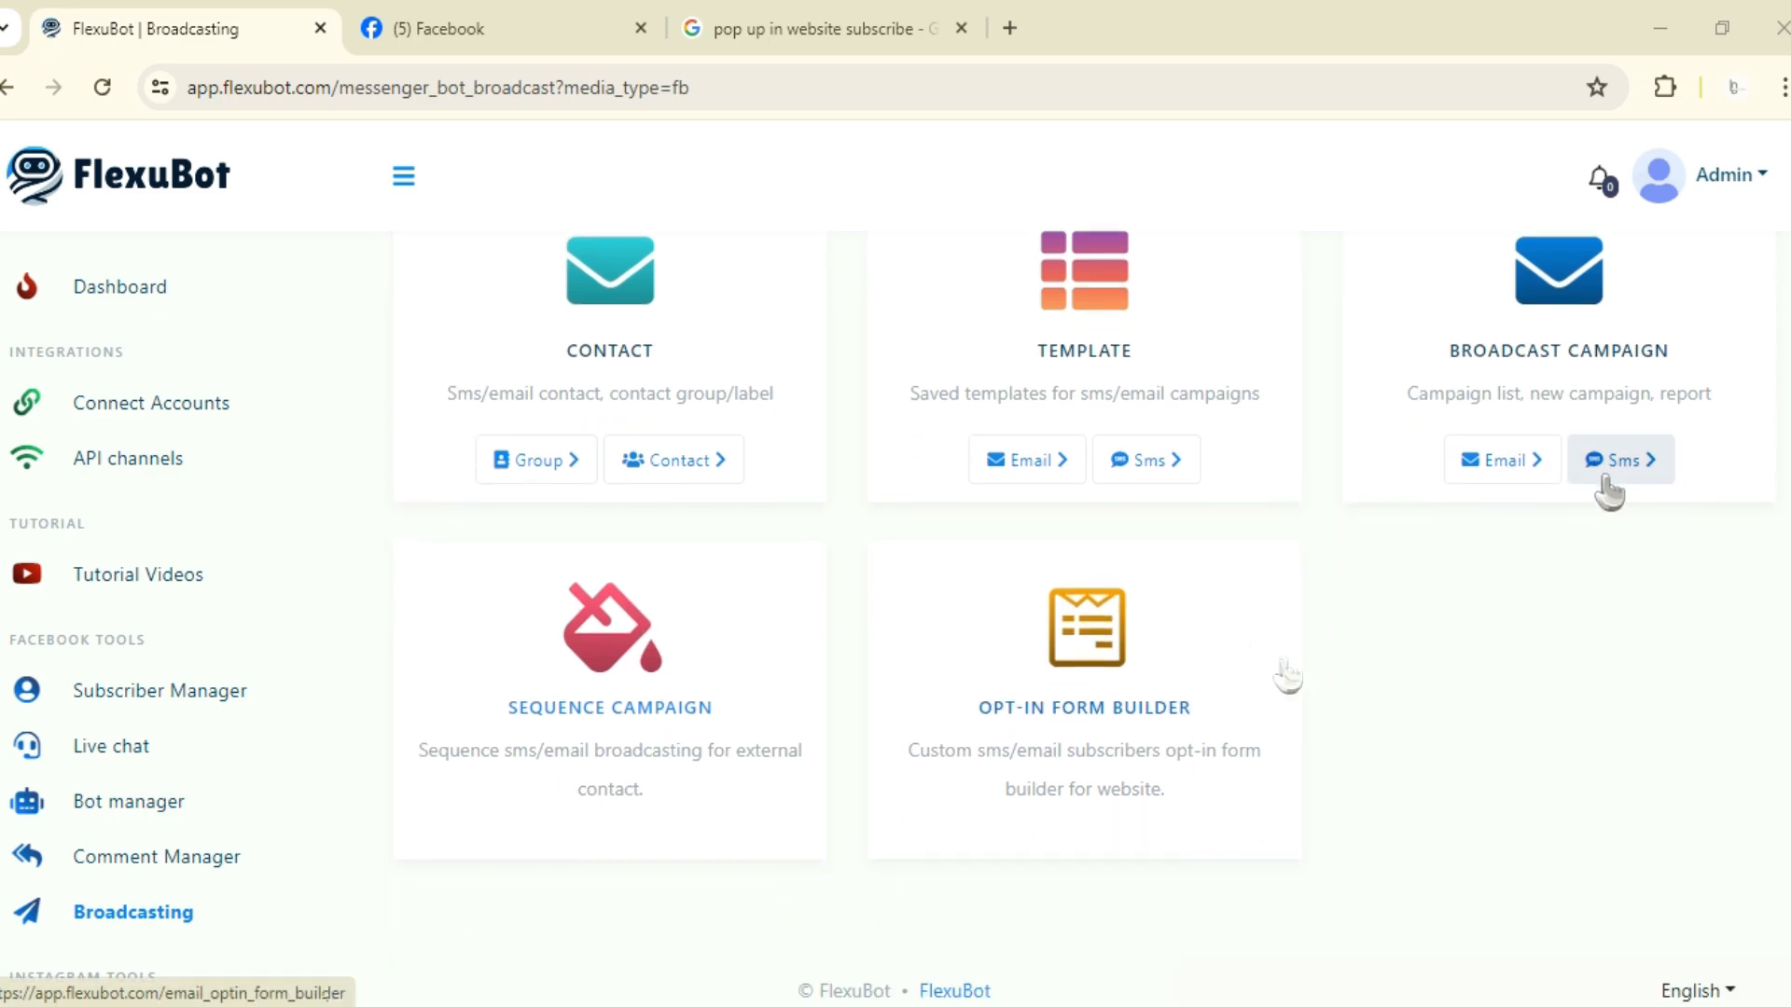
{"action": "scroll", "coordinate": [1231, 700], "scroll_direction": "down", "scroll_amount": 1}
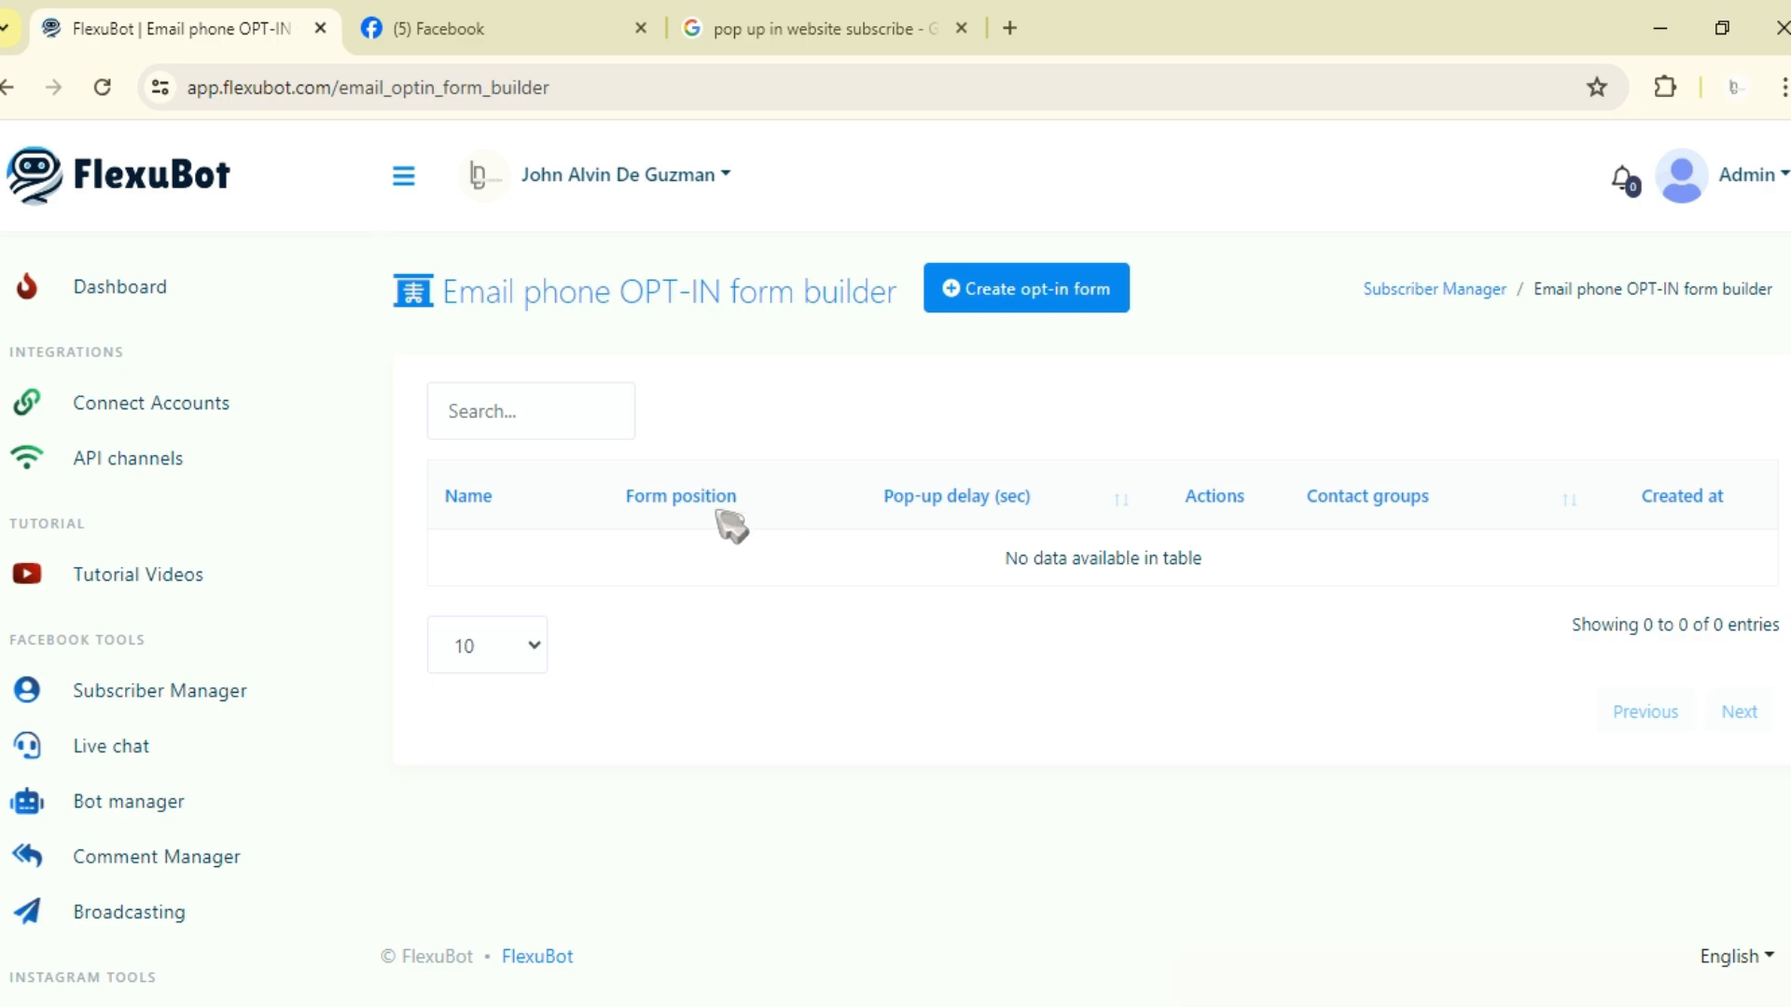
{"action": "left_click", "coordinate": [970, 307]}
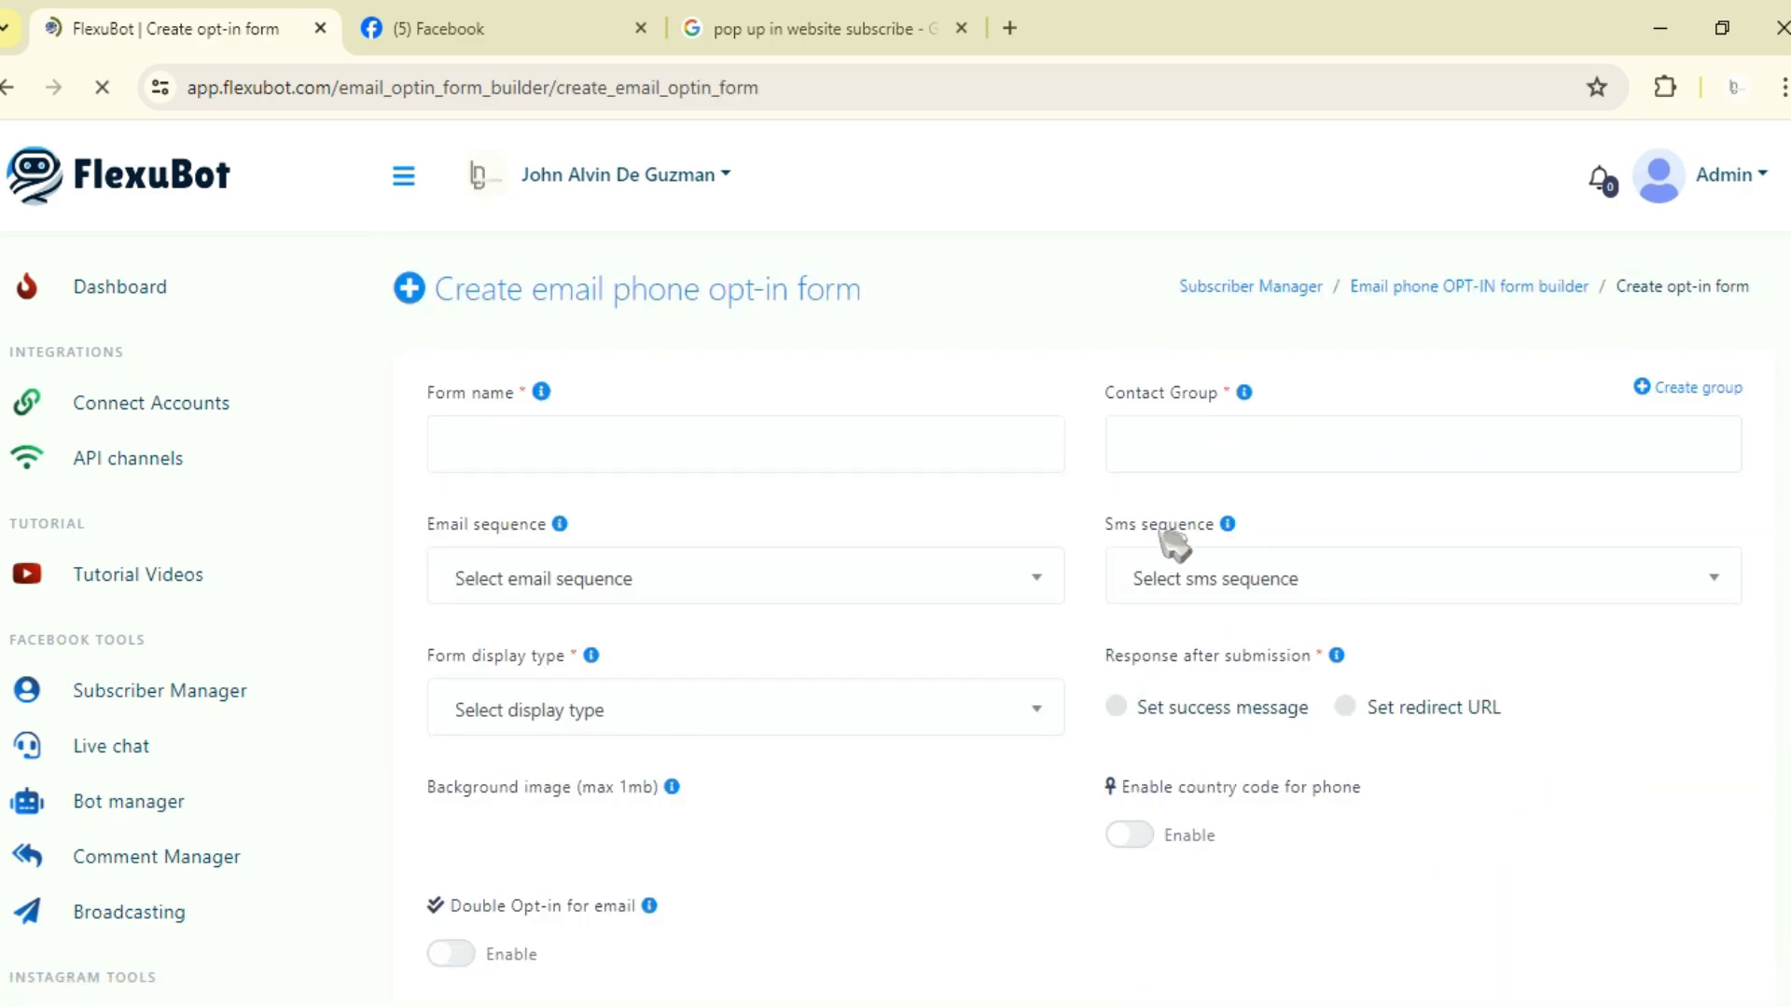
Step: Name the form "Subscribe Opt-in for website test"
{"action": "left_click", "coordinate": [645, 439]}
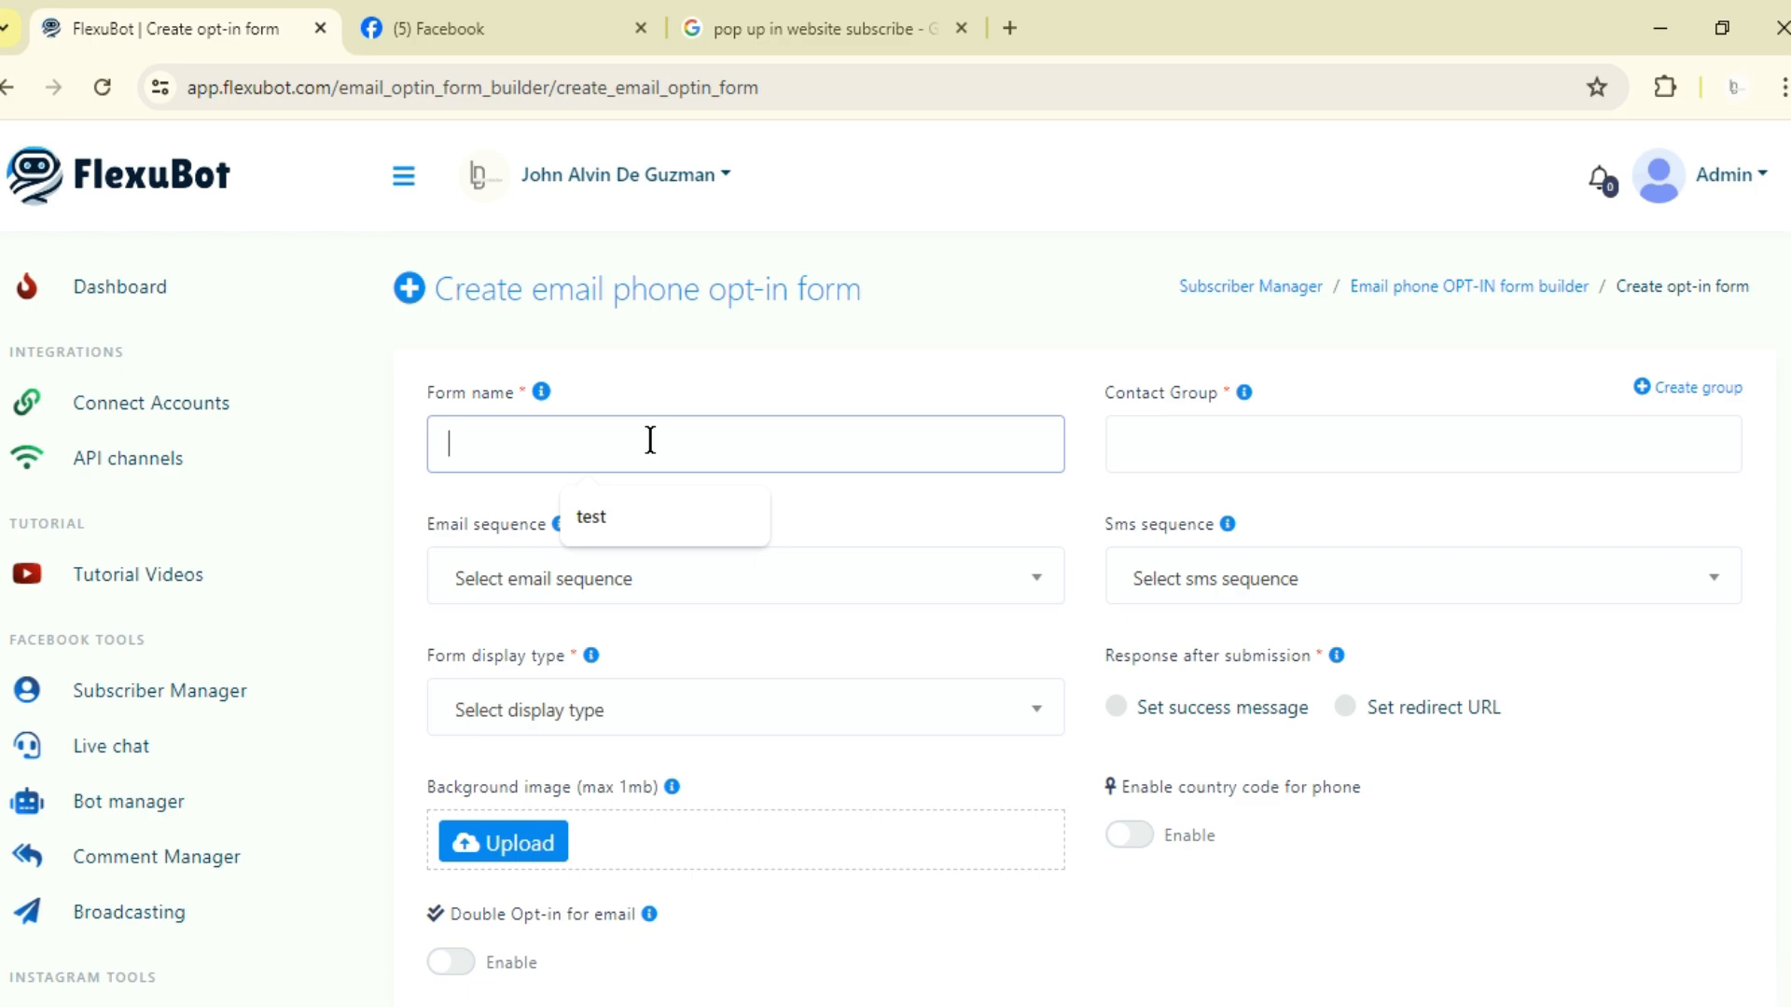
{"action": "type", "text": "Subscribe Opt-in for w"}
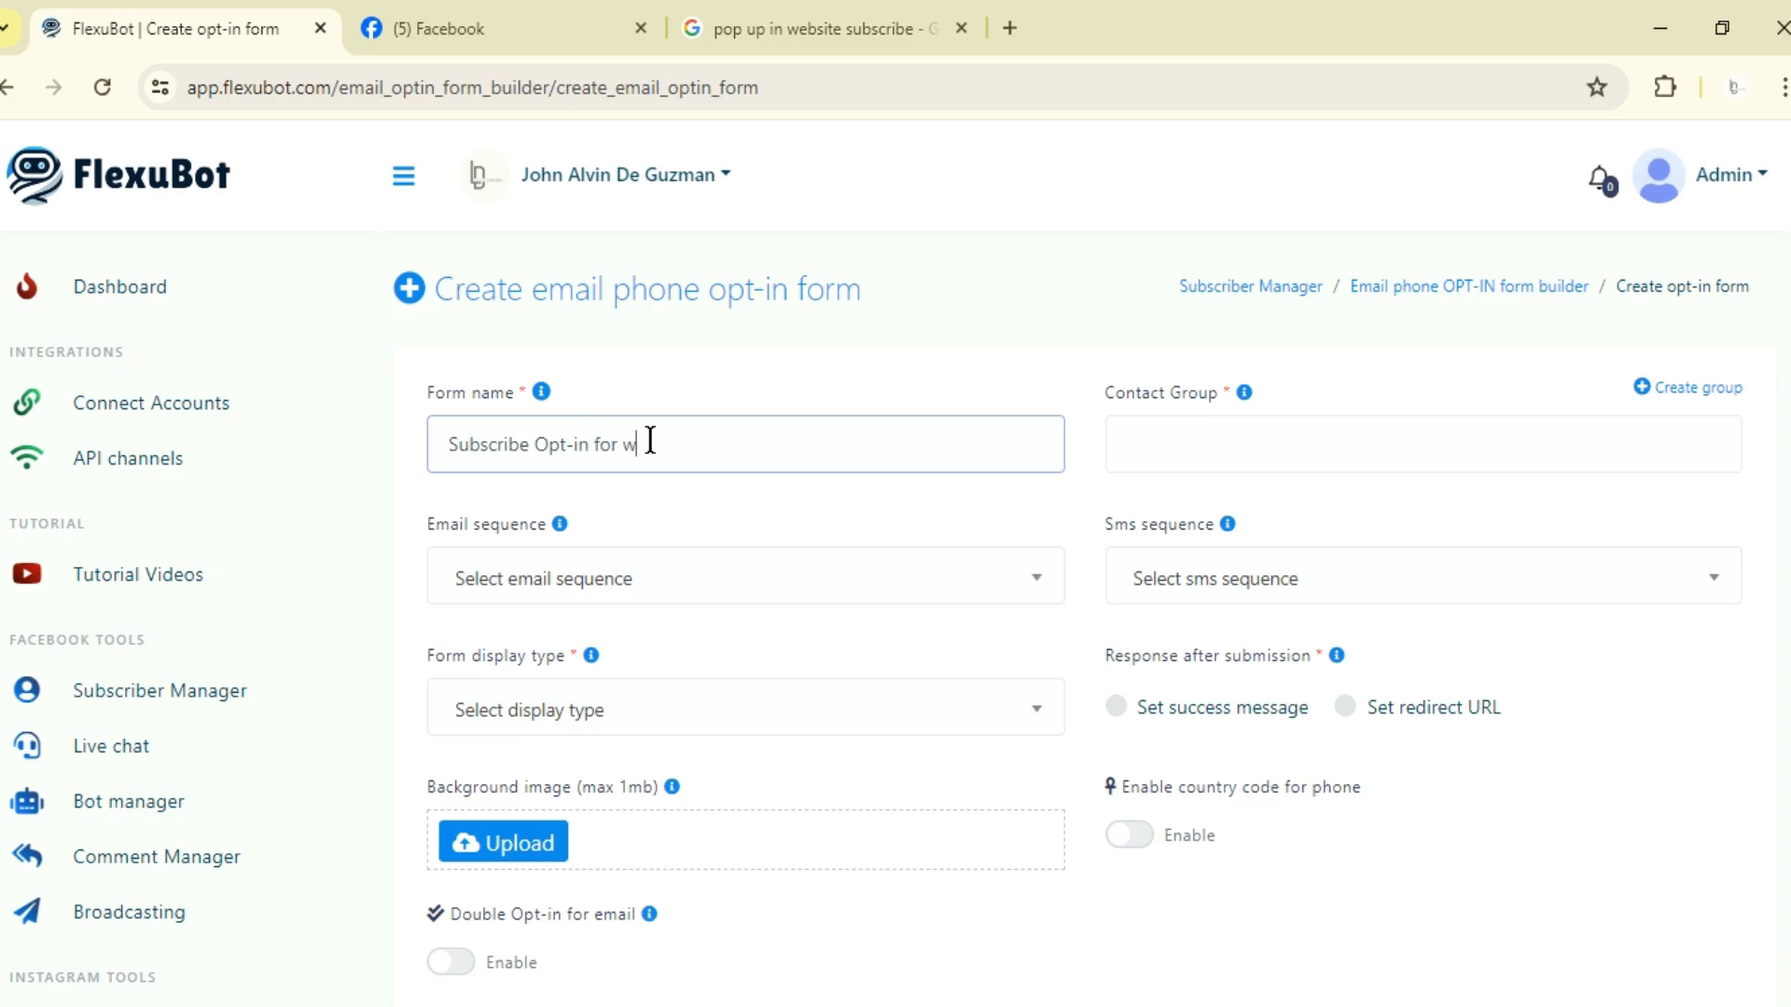
{"action": "type", "text": "ebsite test"}
{"action": "left_click", "coordinate": [542, 393]}
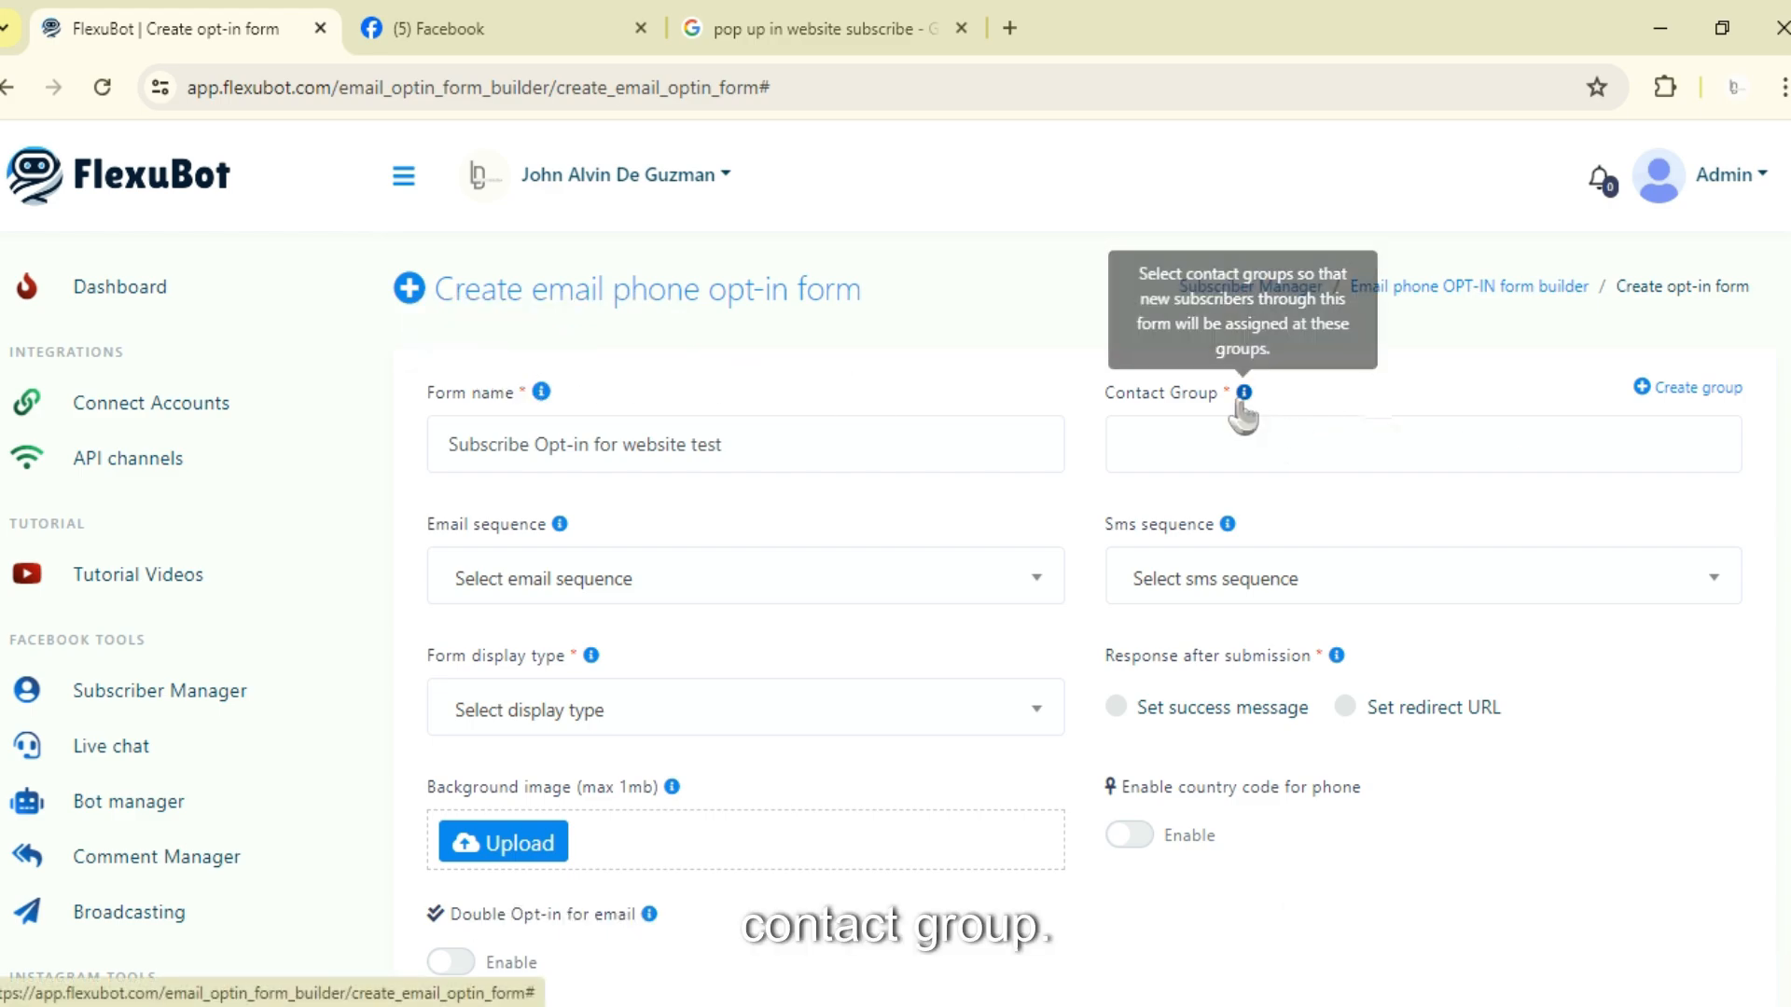
Step: Assign the form to the contact group Group 1
{"action": "left_click", "coordinate": [1415, 434]}
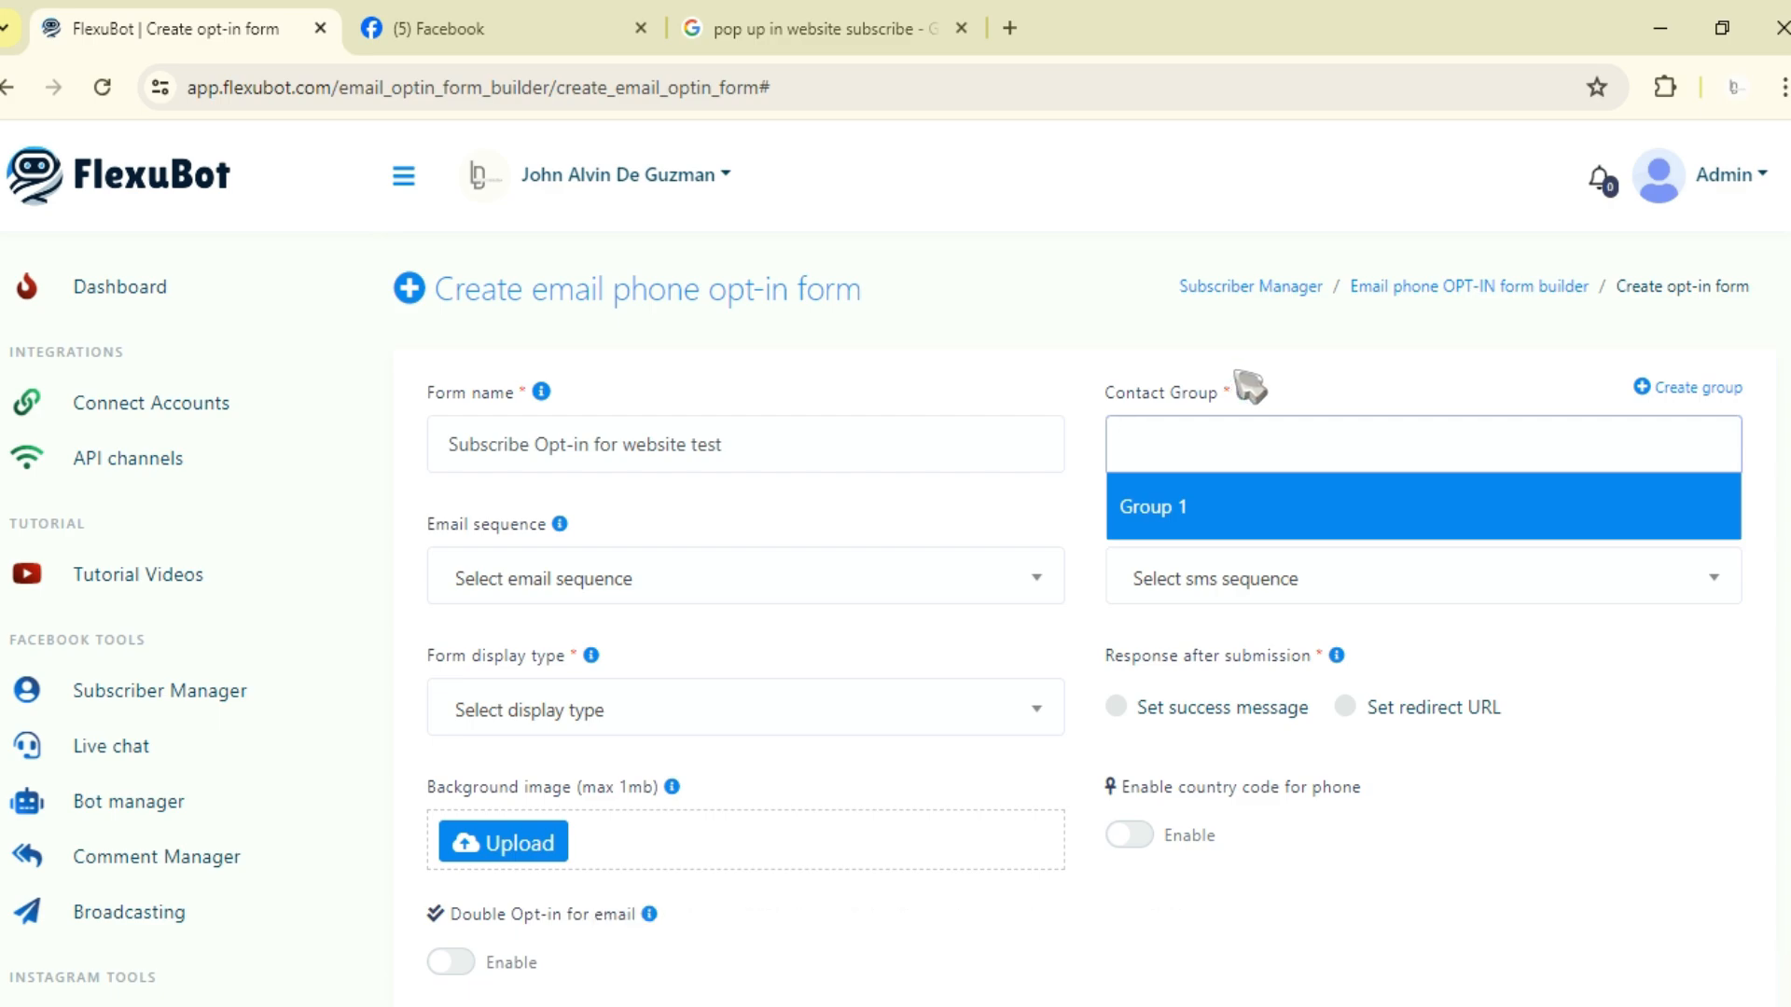
{"action": "left_click", "coordinate": [1340, 373]}
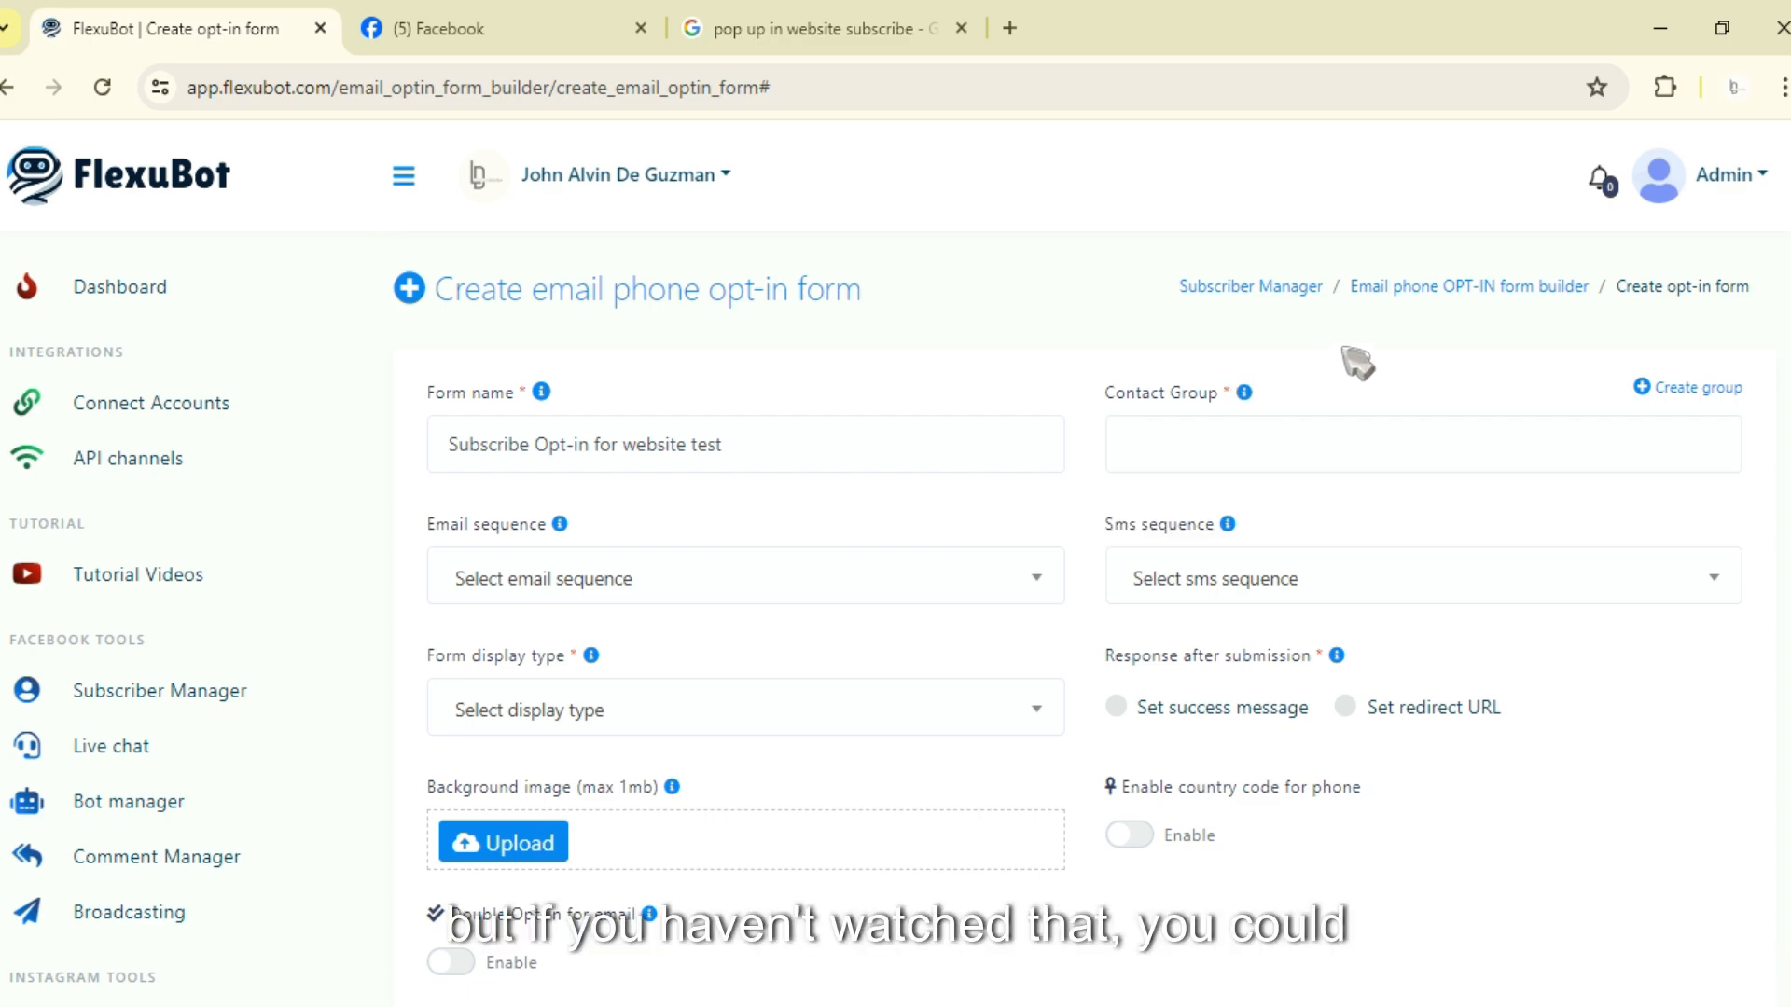
{"action": "left_click", "coordinate": [1701, 388]}
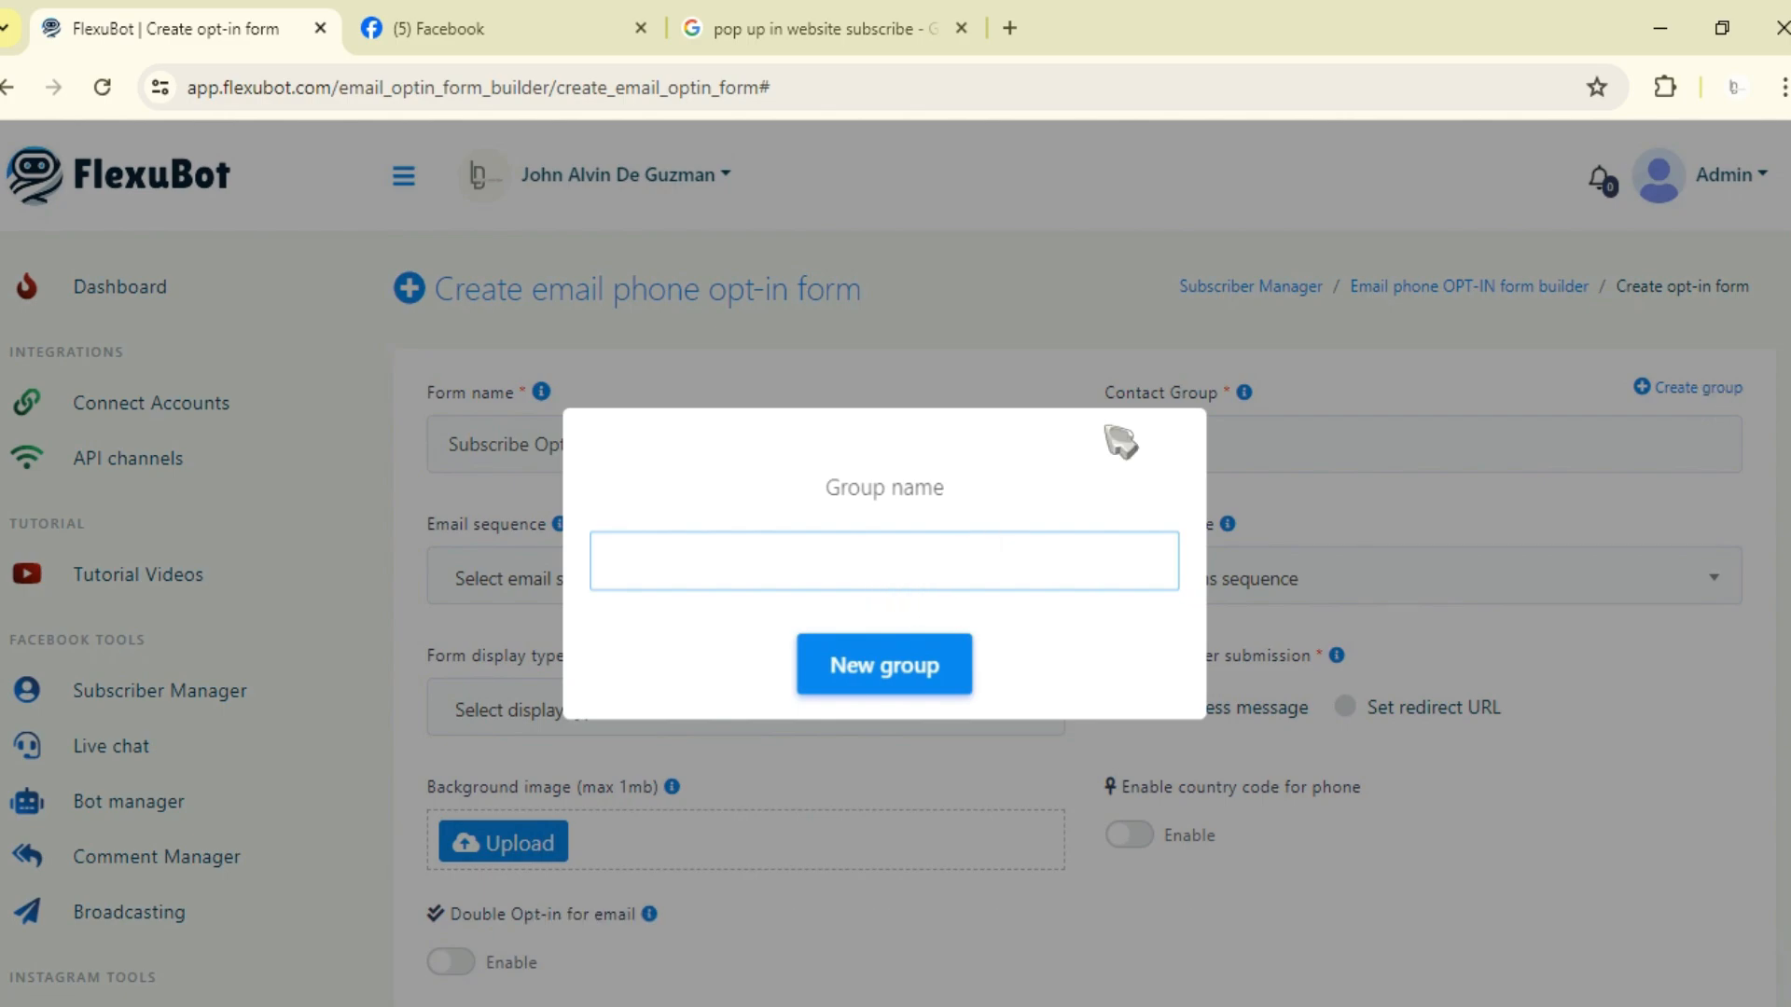
{"action": "left_click", "coordinate": [1213, 424]}
{"action": "left_click", "coordinate": [1217, 431]}
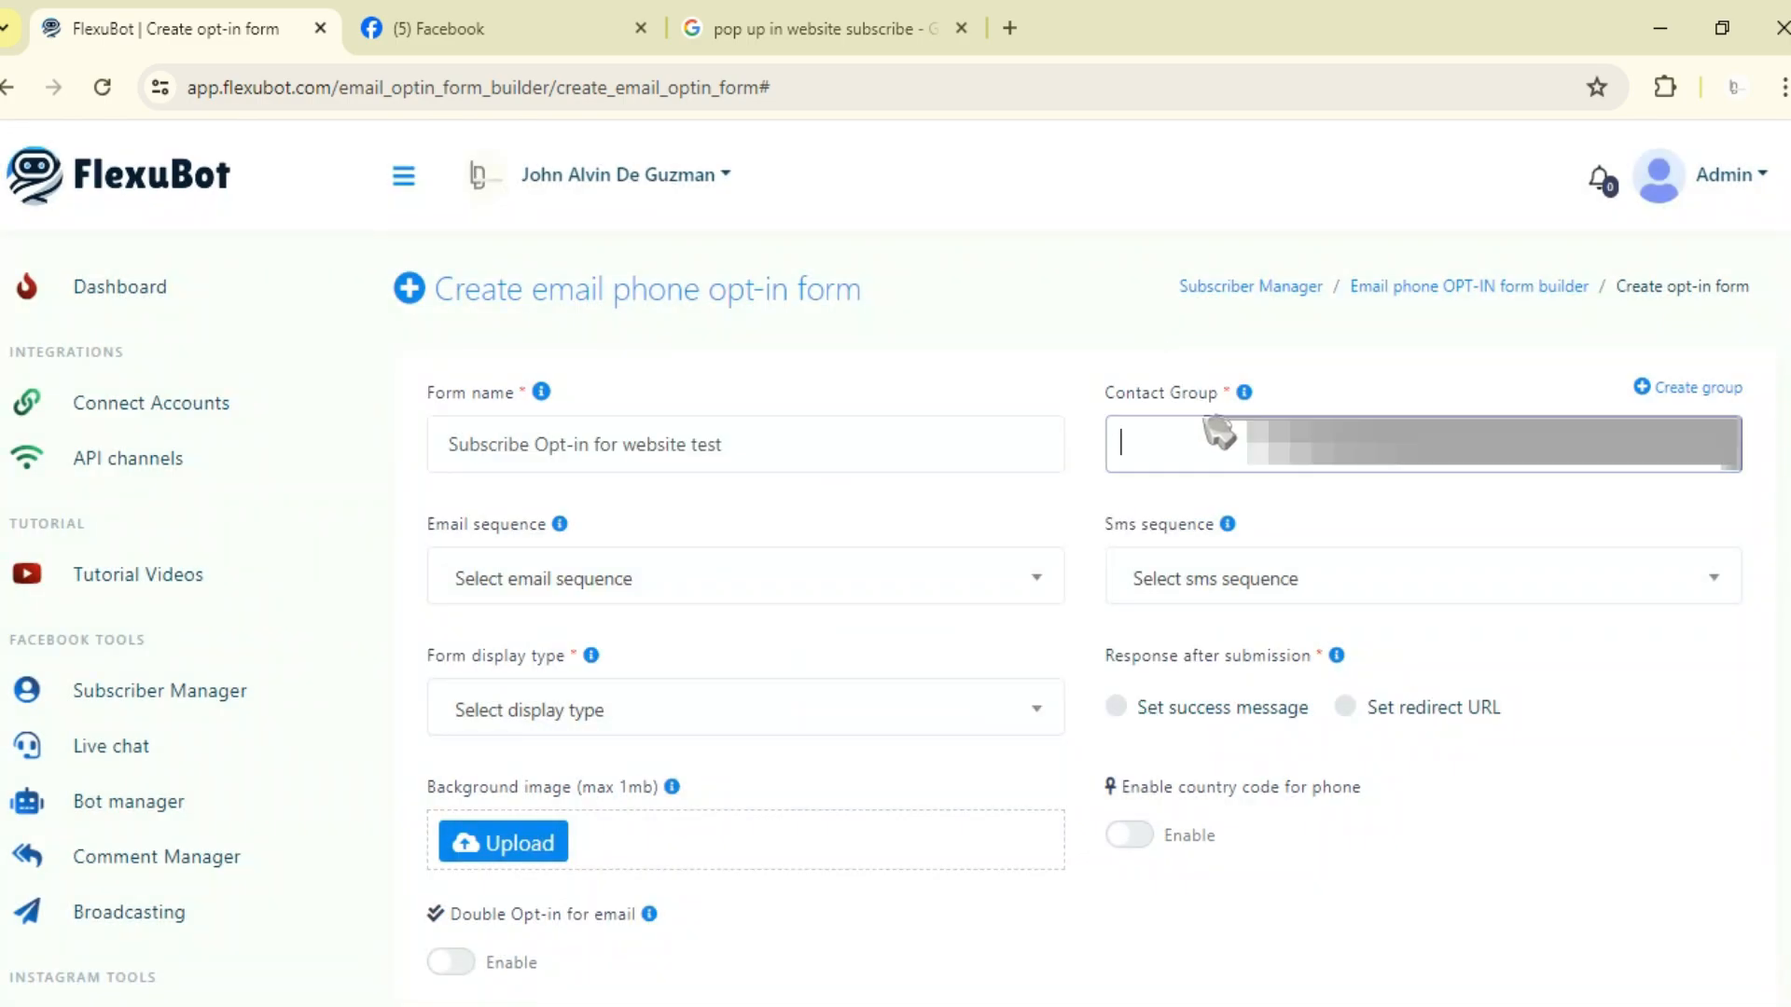
{"action": "left_click", "coordinate": [1203, 495]}
Step: Set the form display type to Pop-up
{"action": "mouse_move", "coordinate": [562, 530]}
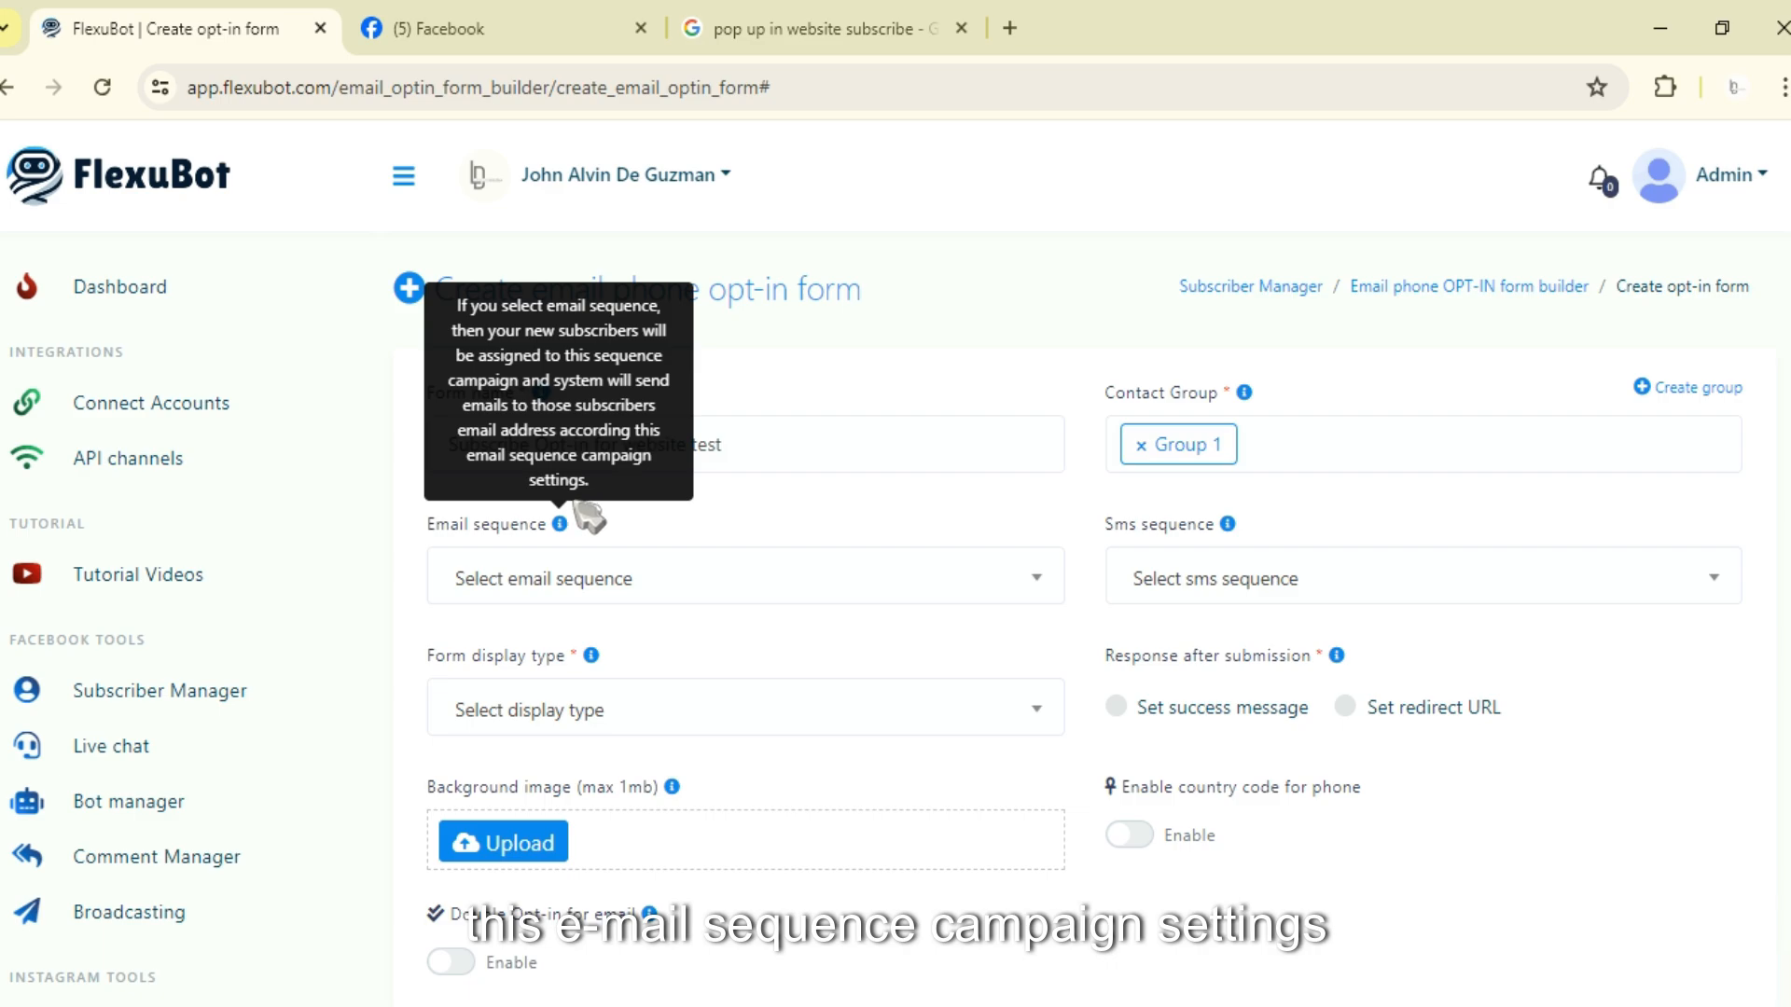
{"action": "left_click", "coordinate": [1228, 525]}
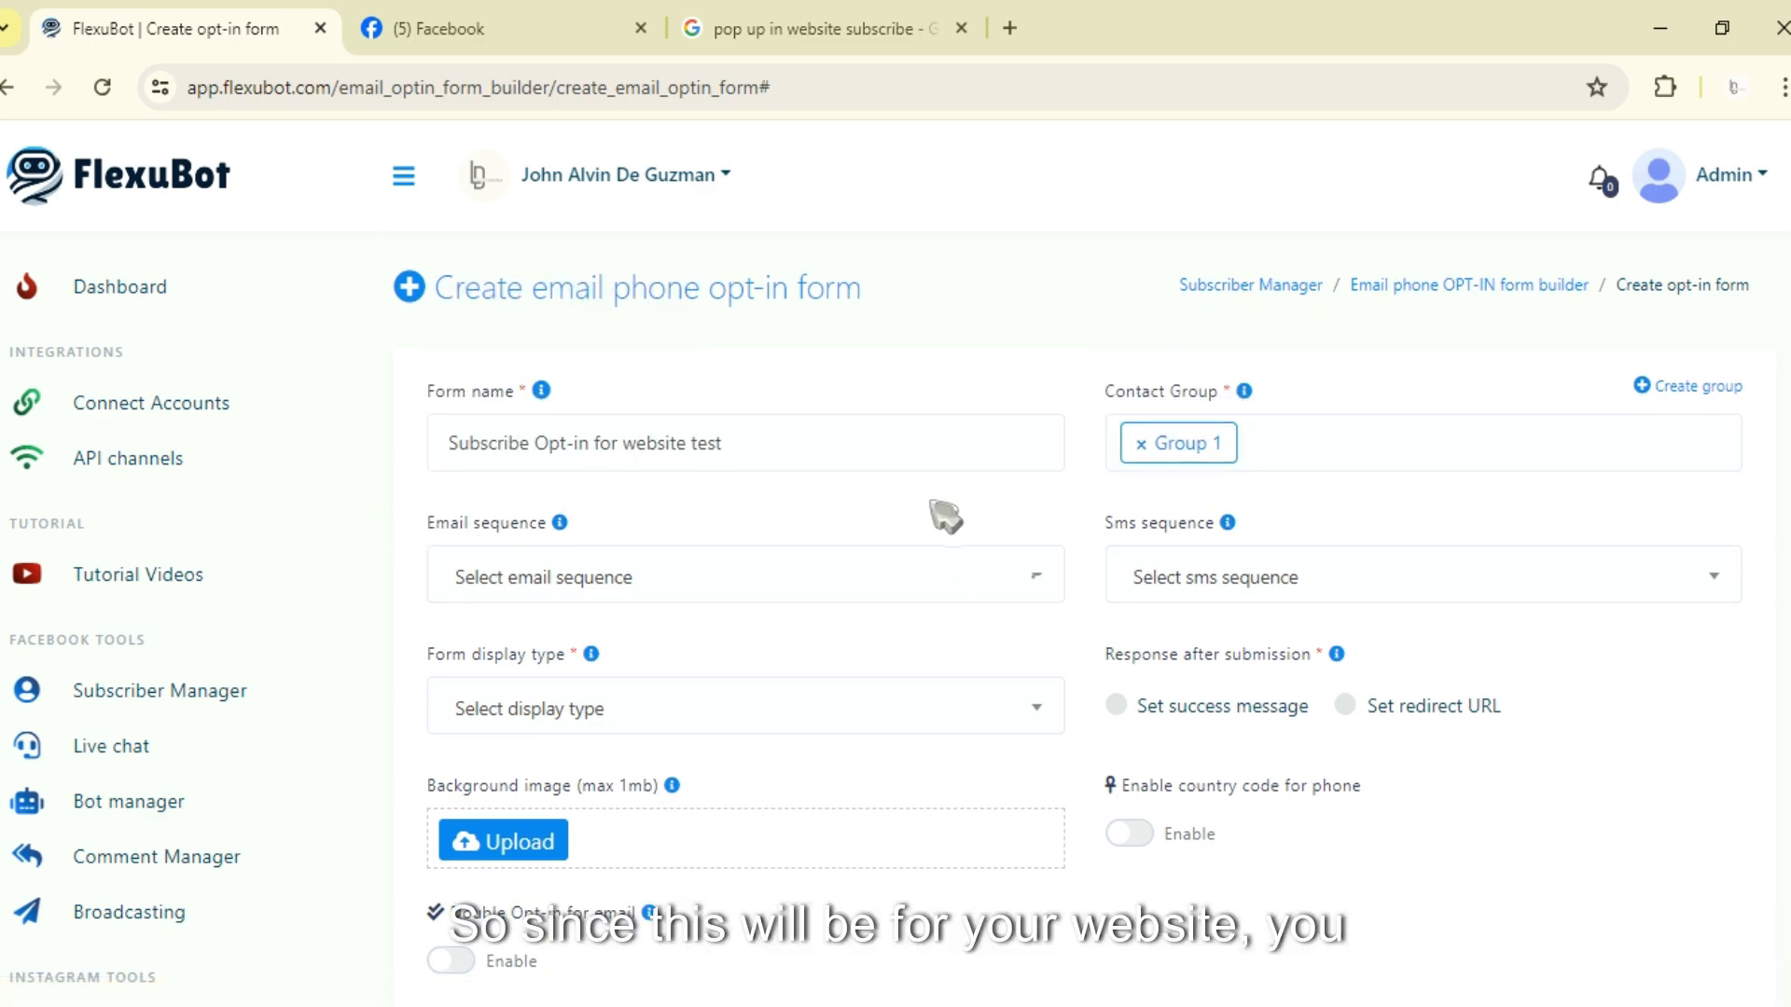
{"action": "scroll", "coordinate": [944, 516], "scroll_direction": "down", "scroll_amount": 1}
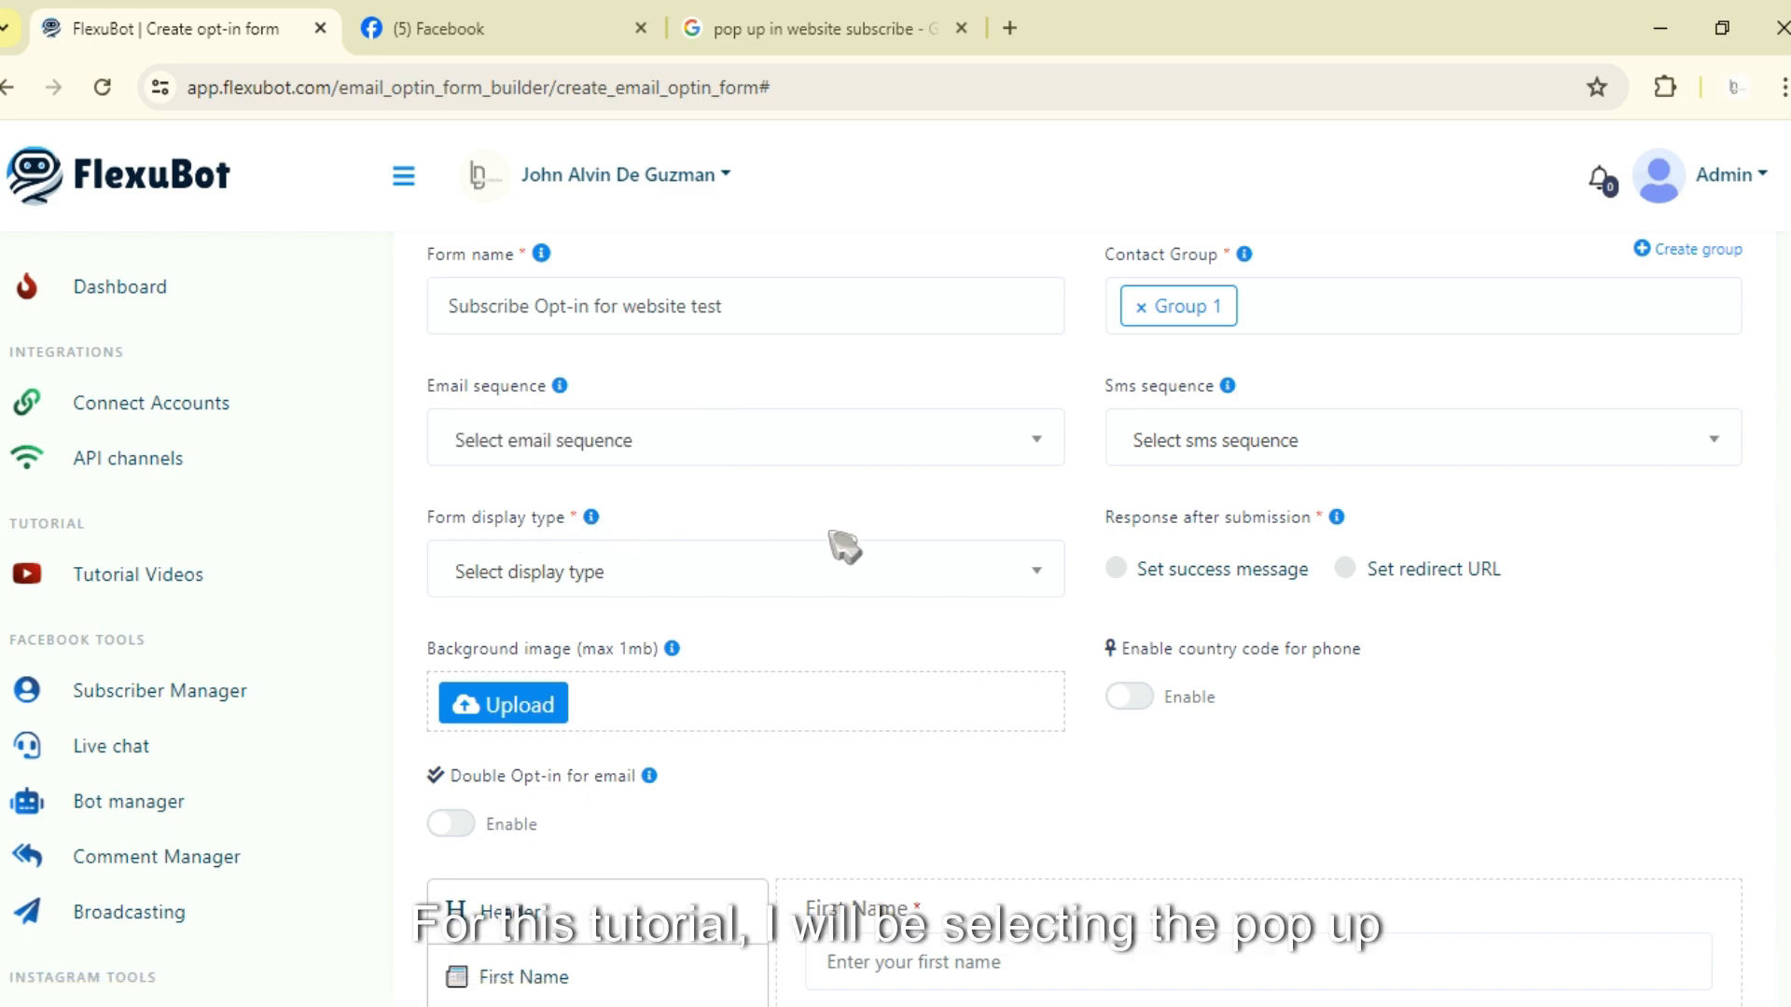
{"action": "left_click", "coordinate": [796, 586]}
{"action": "left_click", "coordinate": [537, 774]}
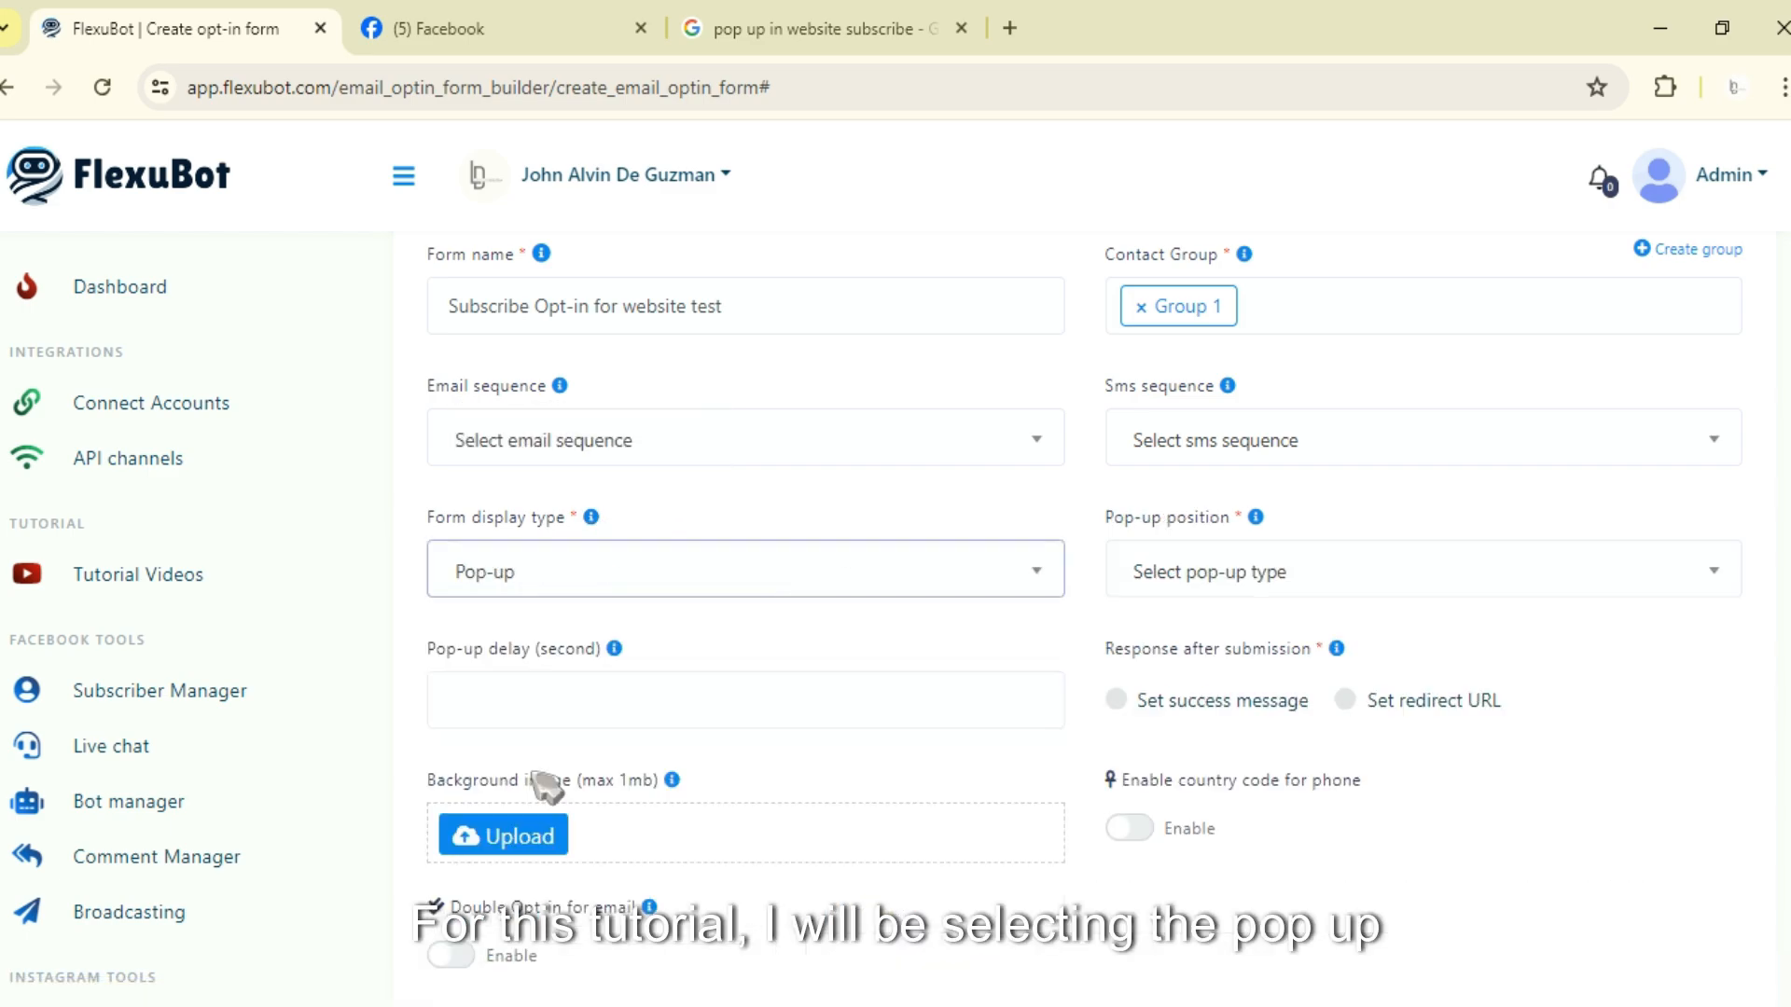
{"action": "left_click", "coordinate": [679, 494]}
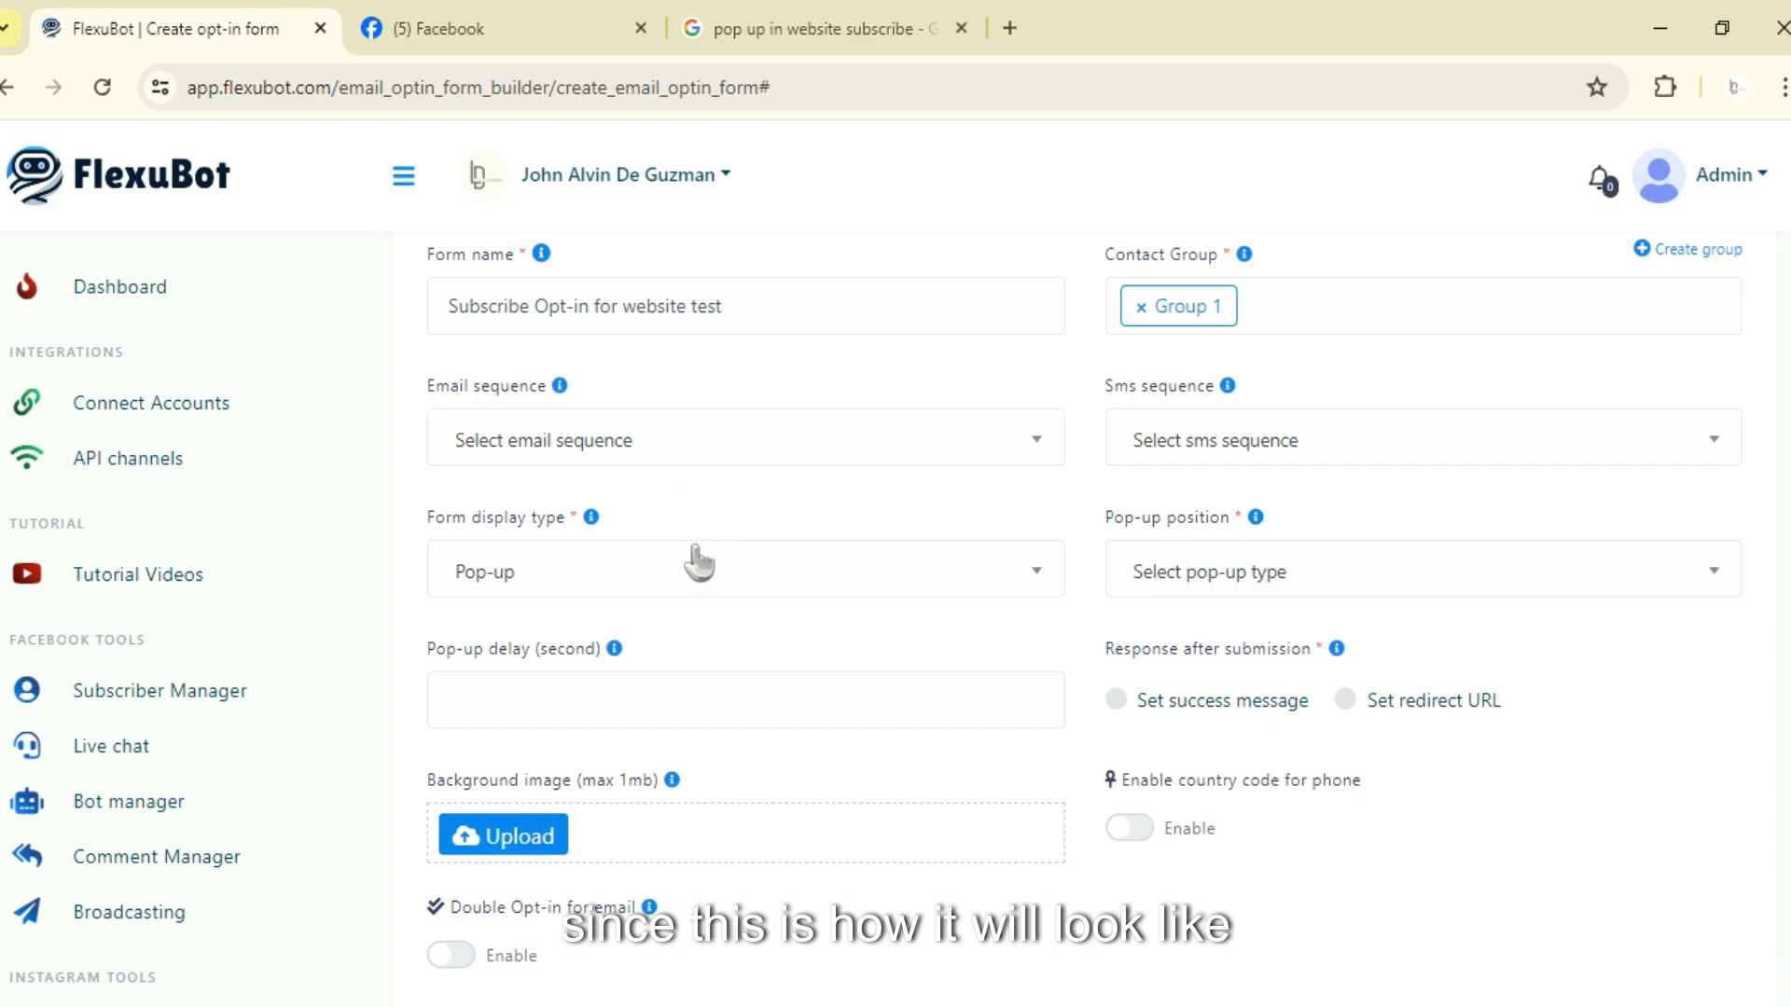
Step: Look over the example website subscribe pop-ups in the image search tab
{"action": "left_click", "coordinate": [795, 26]}
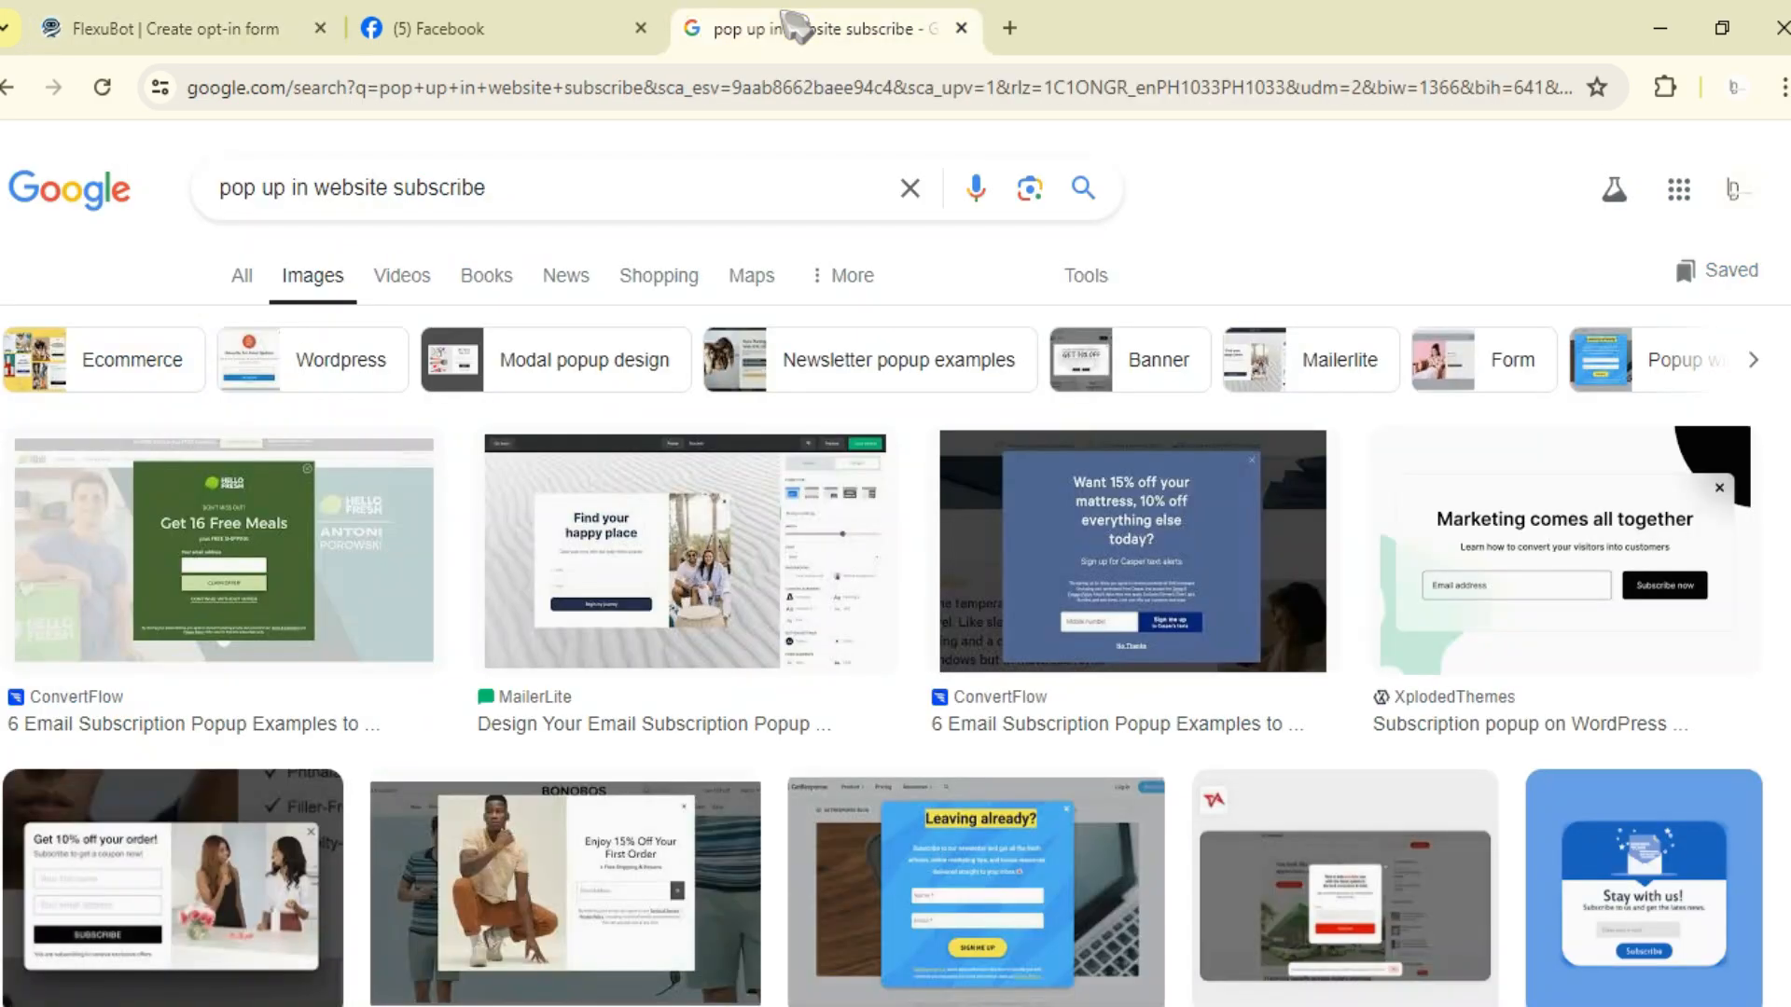
{"action": "scroll", "coordinate": [837, 704], "scroll_direction": "down", "scroll_amount": 1}
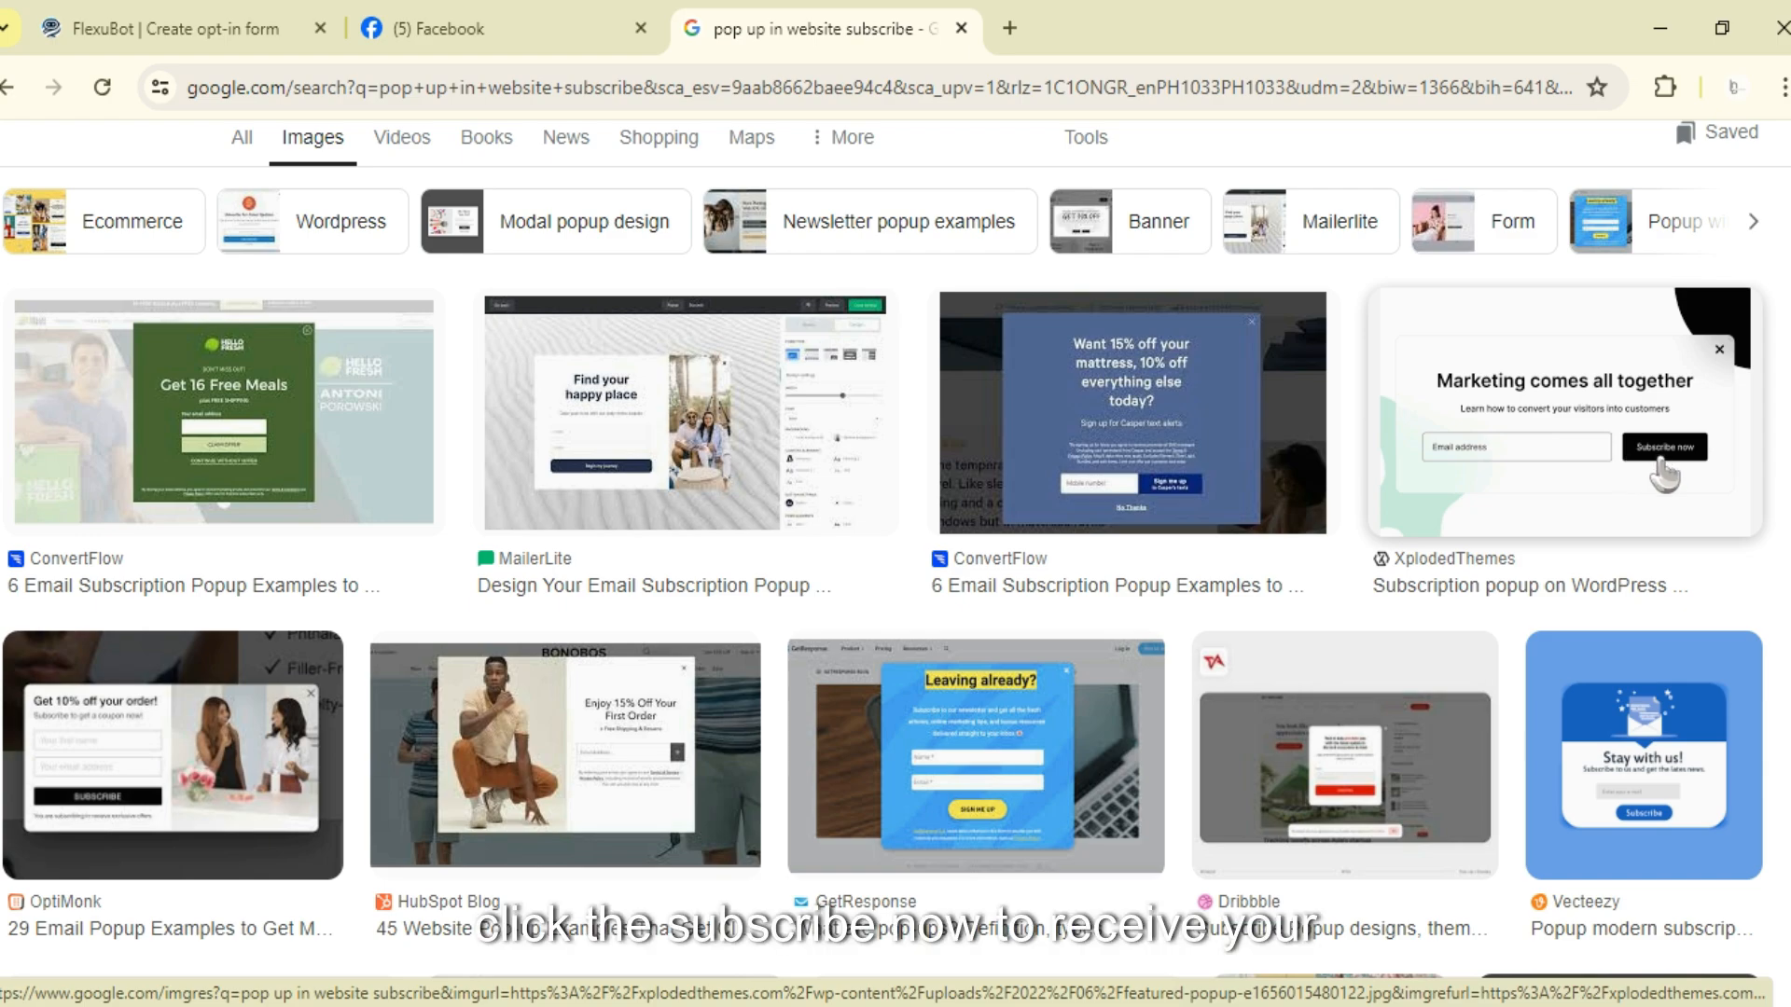
{"action": "left_click", "coordinate": [305, 11]}
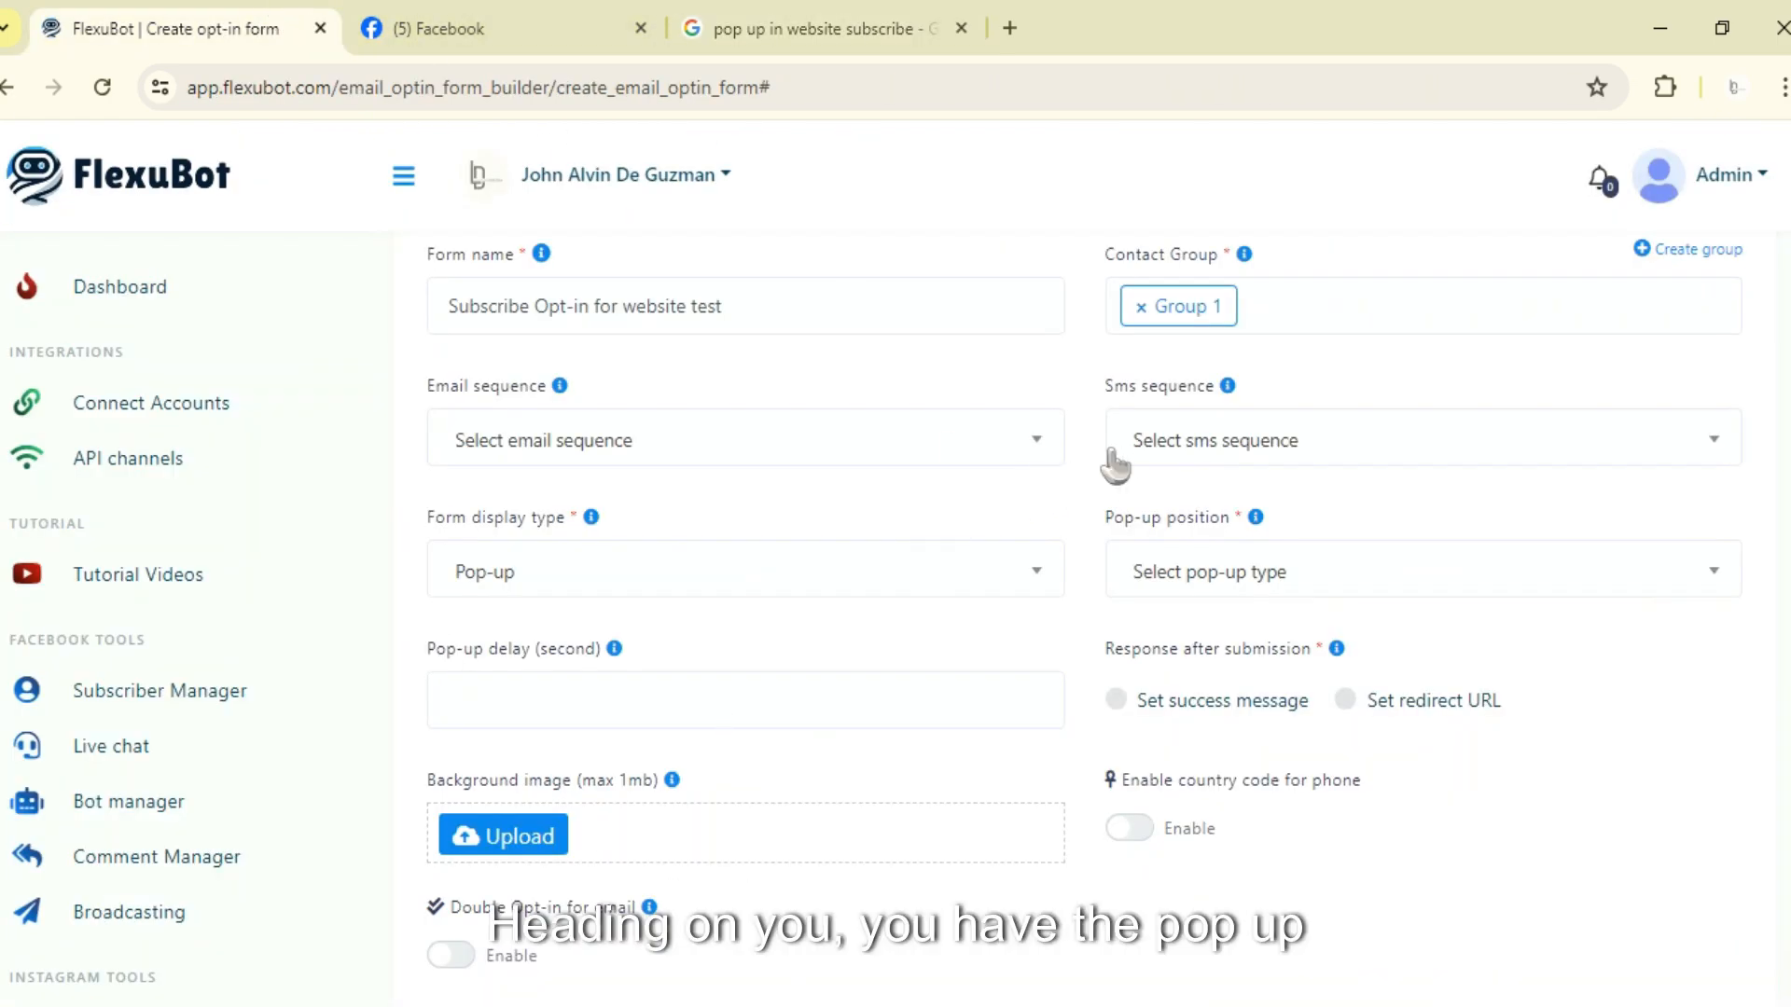
Step: Set the pop-up position to Center
{"action": "left_click", "coordinate": [1228, 583]}
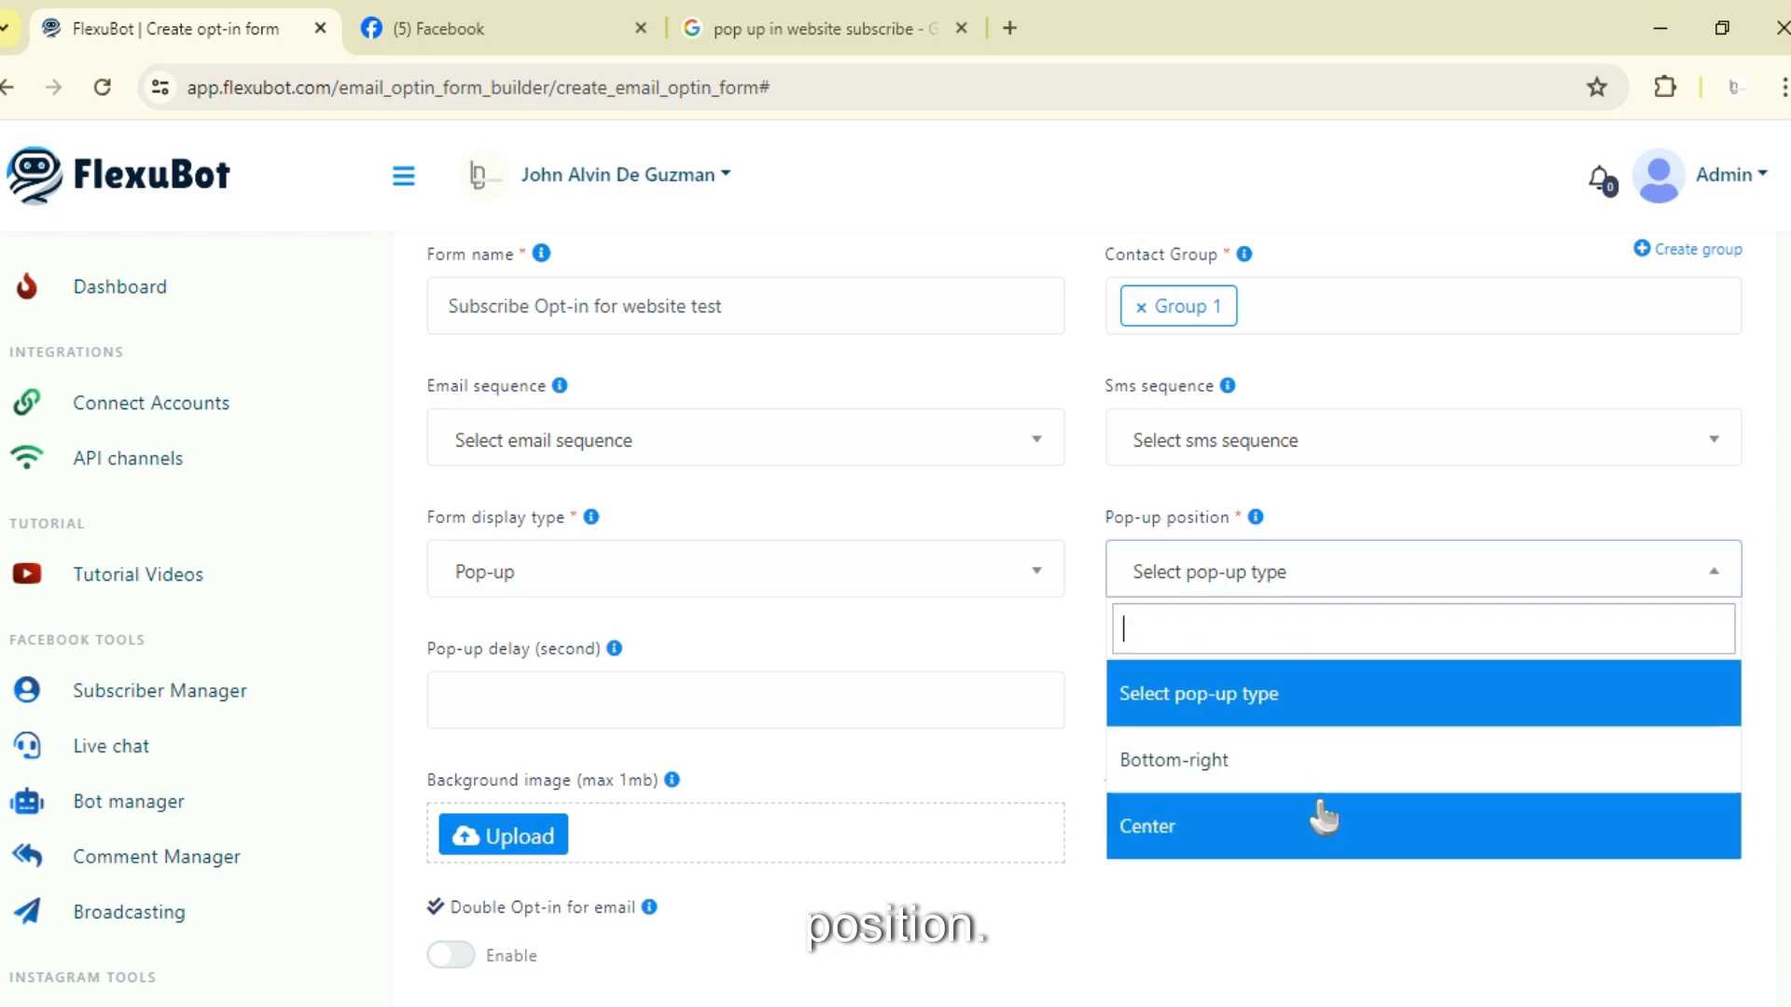
{"action": "left_click", "coordinate": [903, 30]}
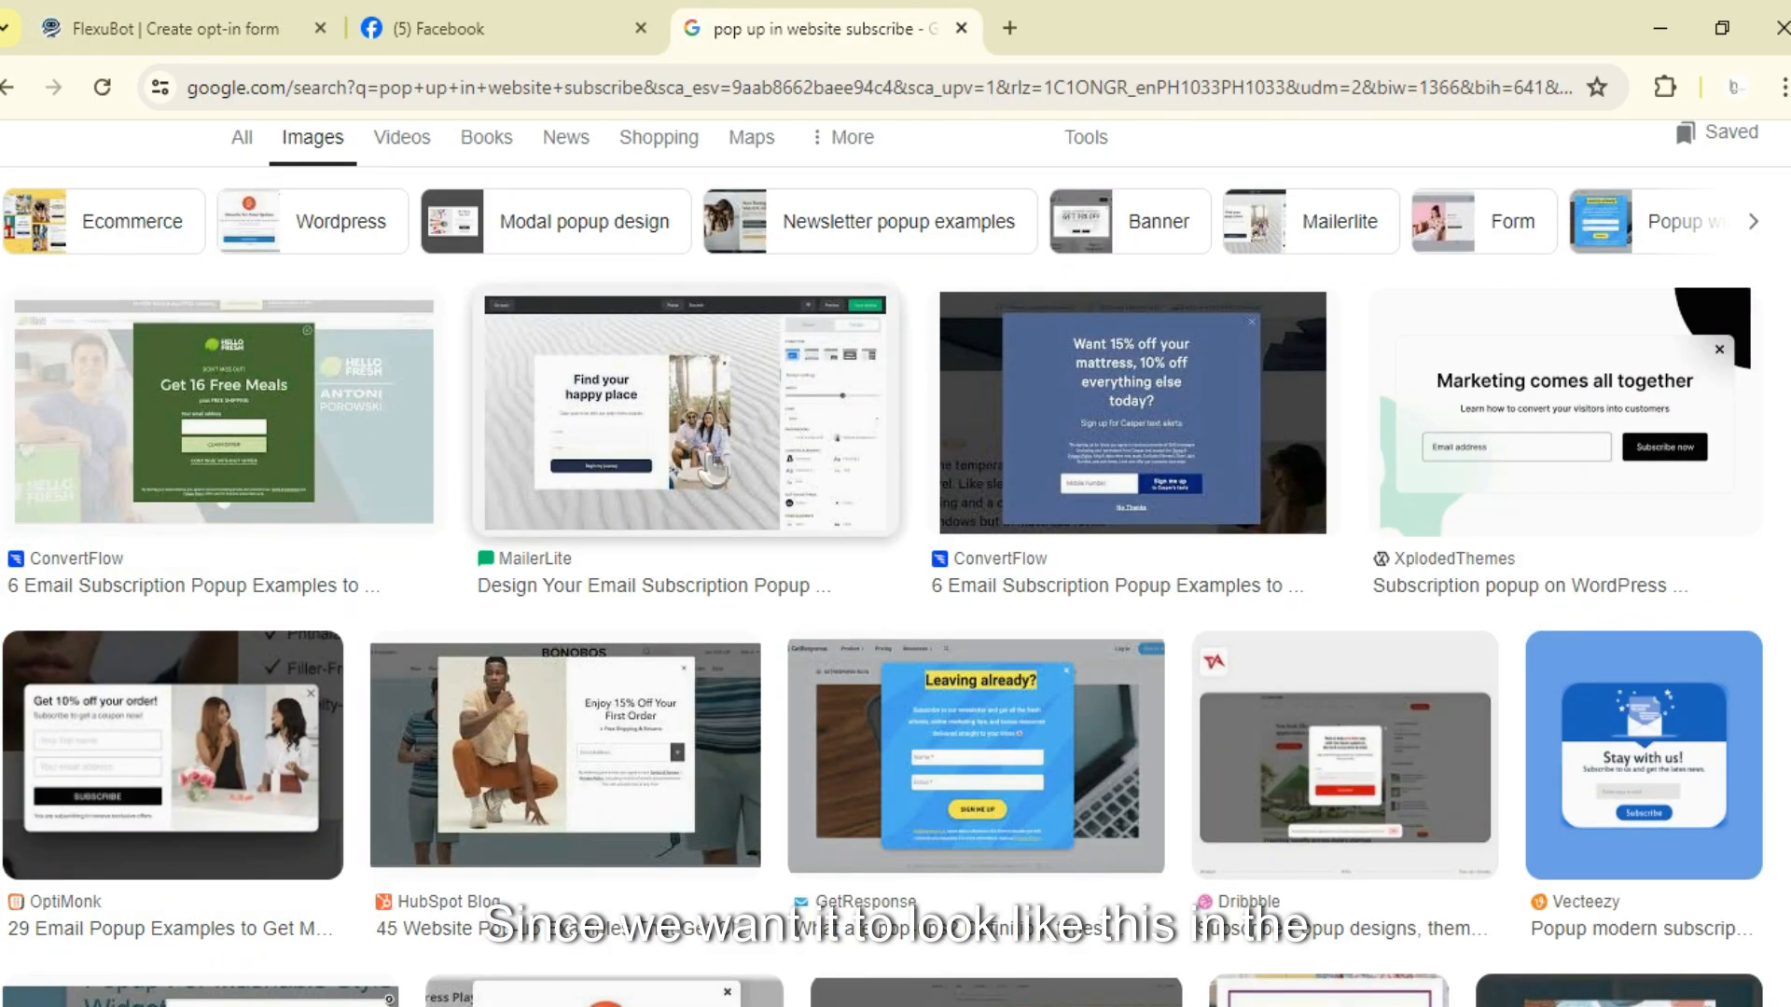
{"action": "left_click", "coordinate": [175, 29]}
{"action": "left_click", "coordinate": [1154, 827]}
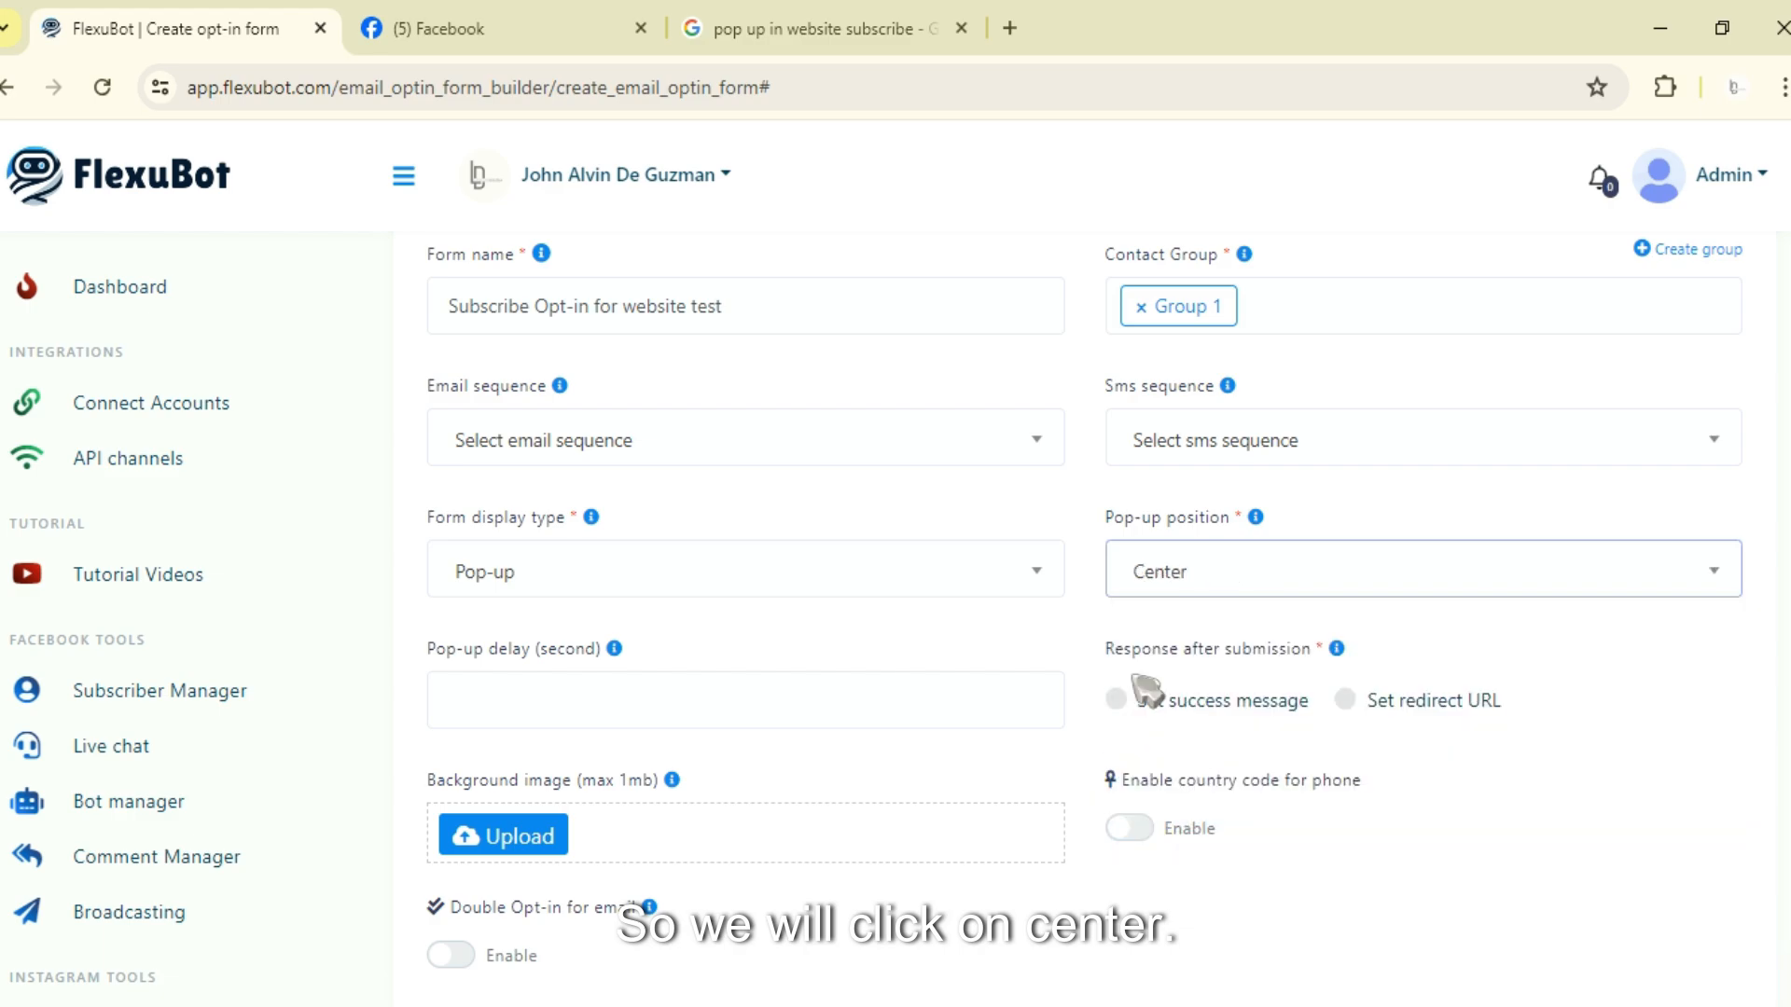
Step: Set the pop-up delay to 3 seconds
{"action": "scroll", "coordinate": [1130, 477], "scroll_direction": "down", "scroll_amount": 1}
{"action": "scroll", "coordinate": [1018, 576], "scroll_direction": "down", "scroll_amount": 1}
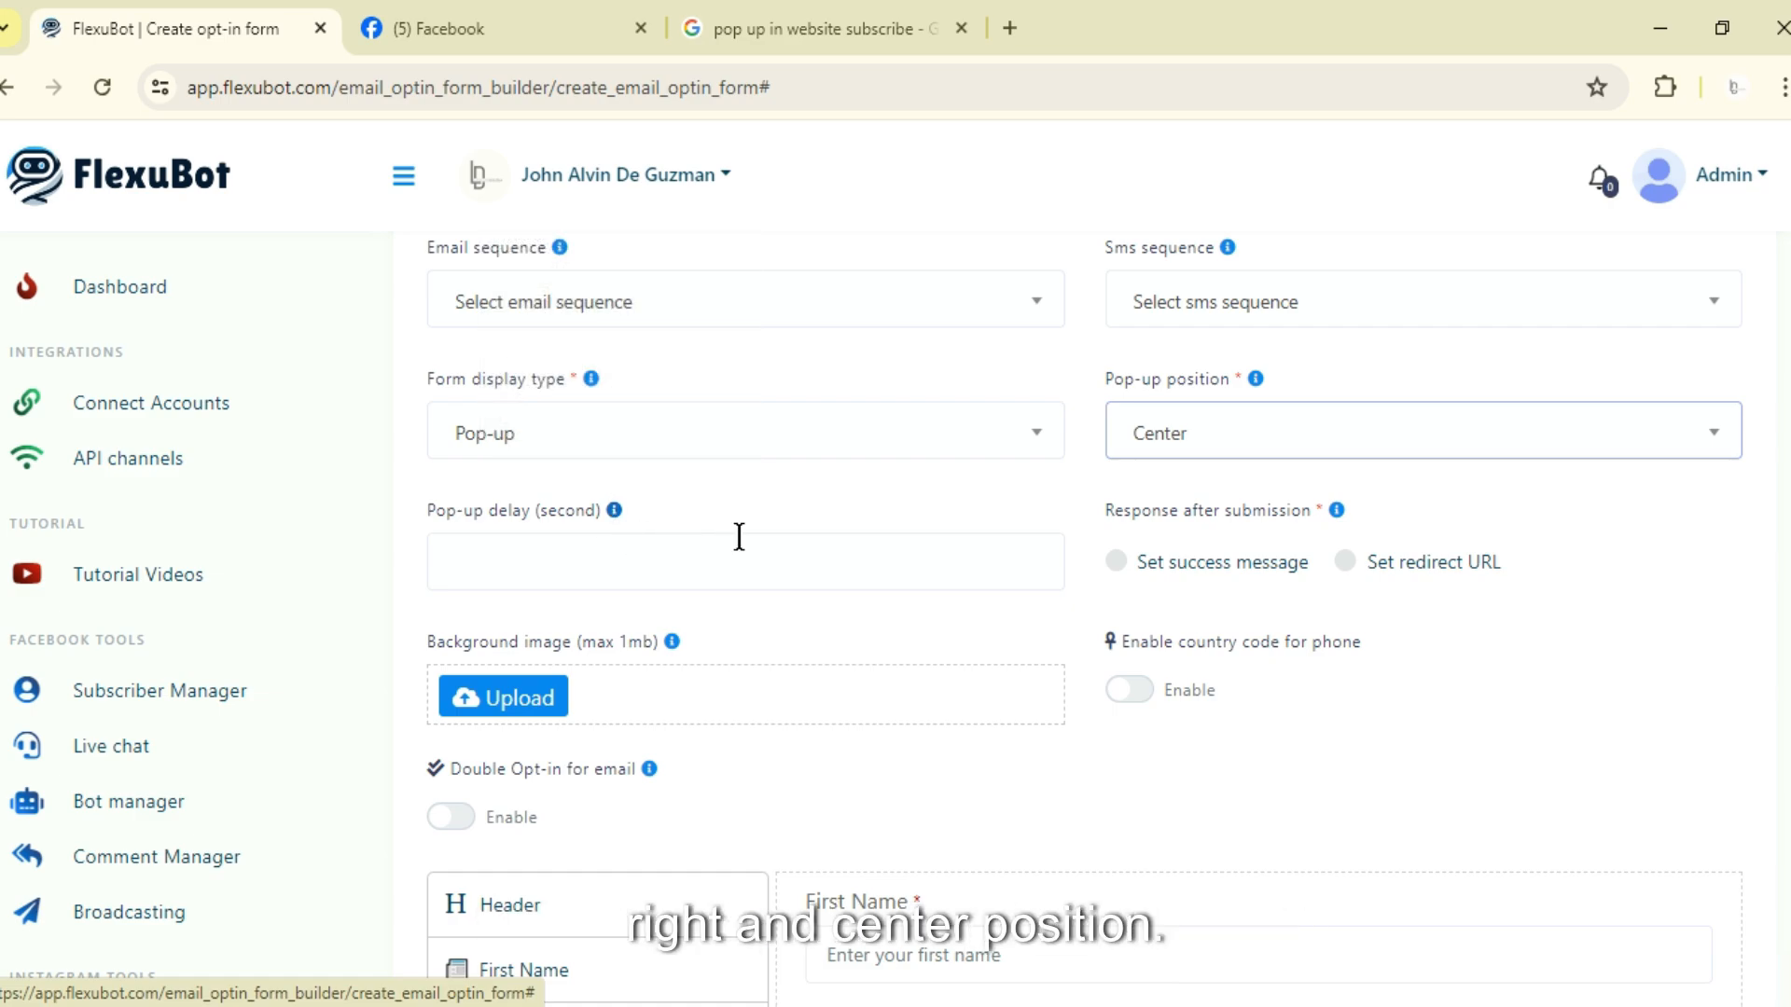
{"action": "left_click", "coordinate": [581, 567]}
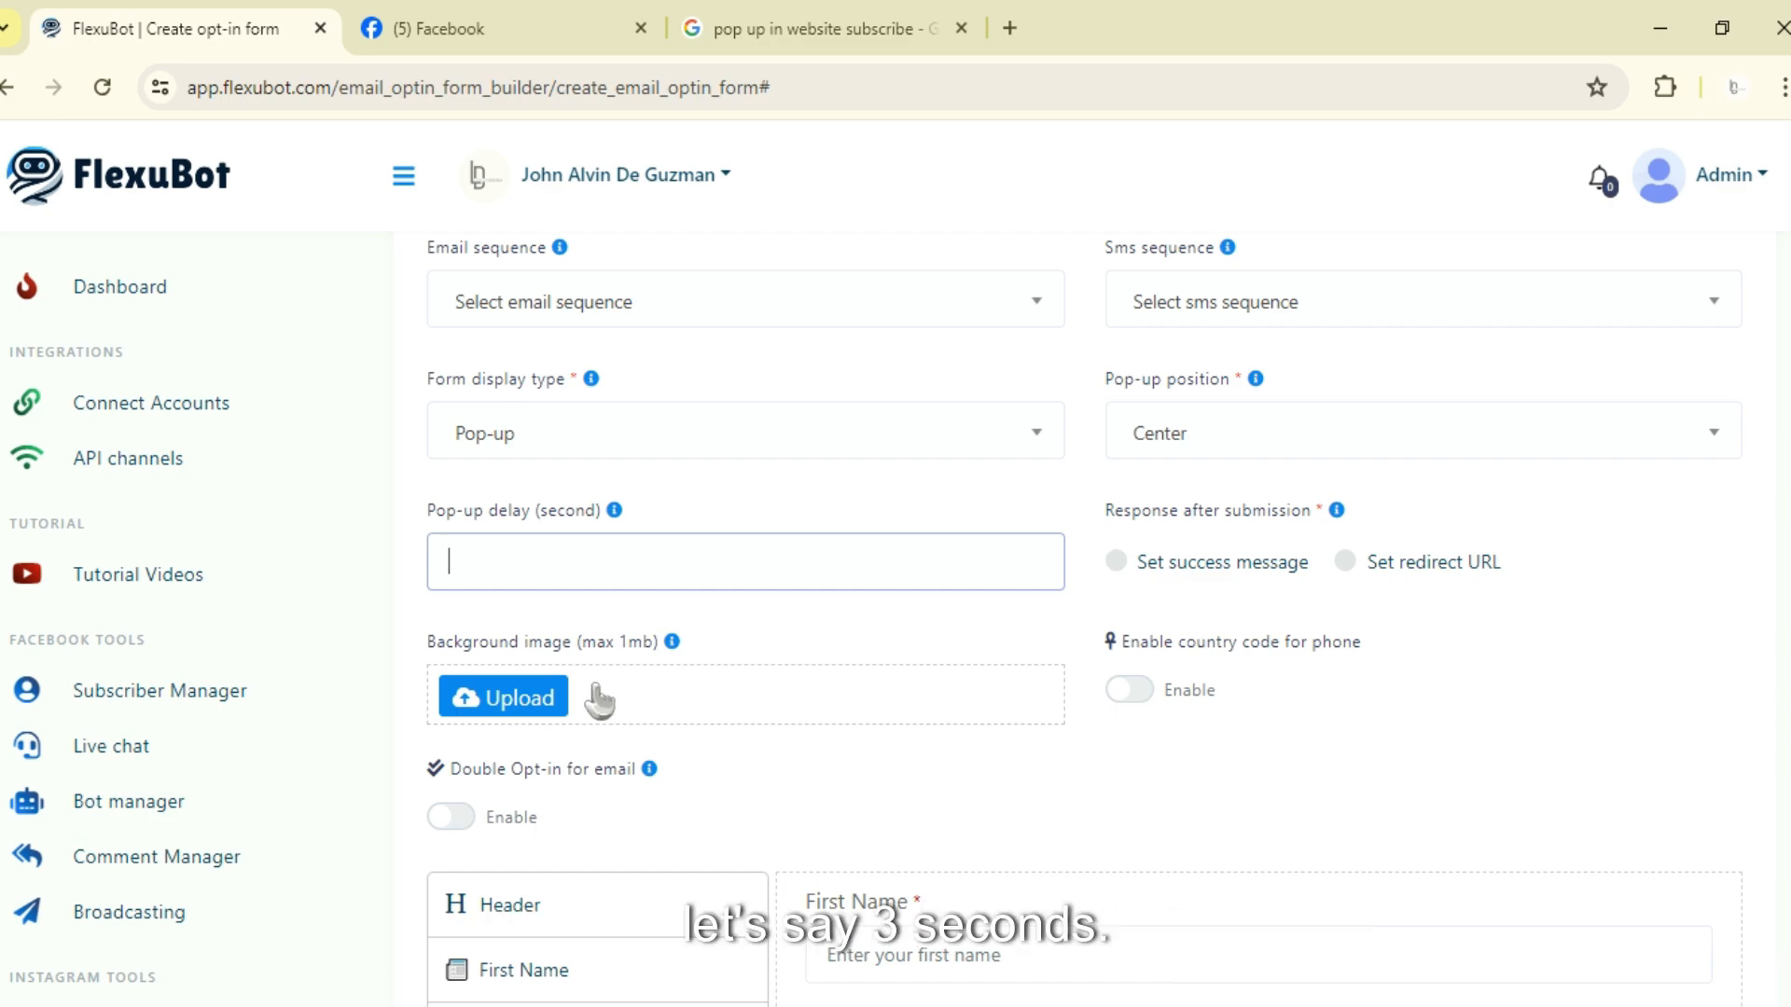
{"action": "left_click", "coordinate": [928, 510]}
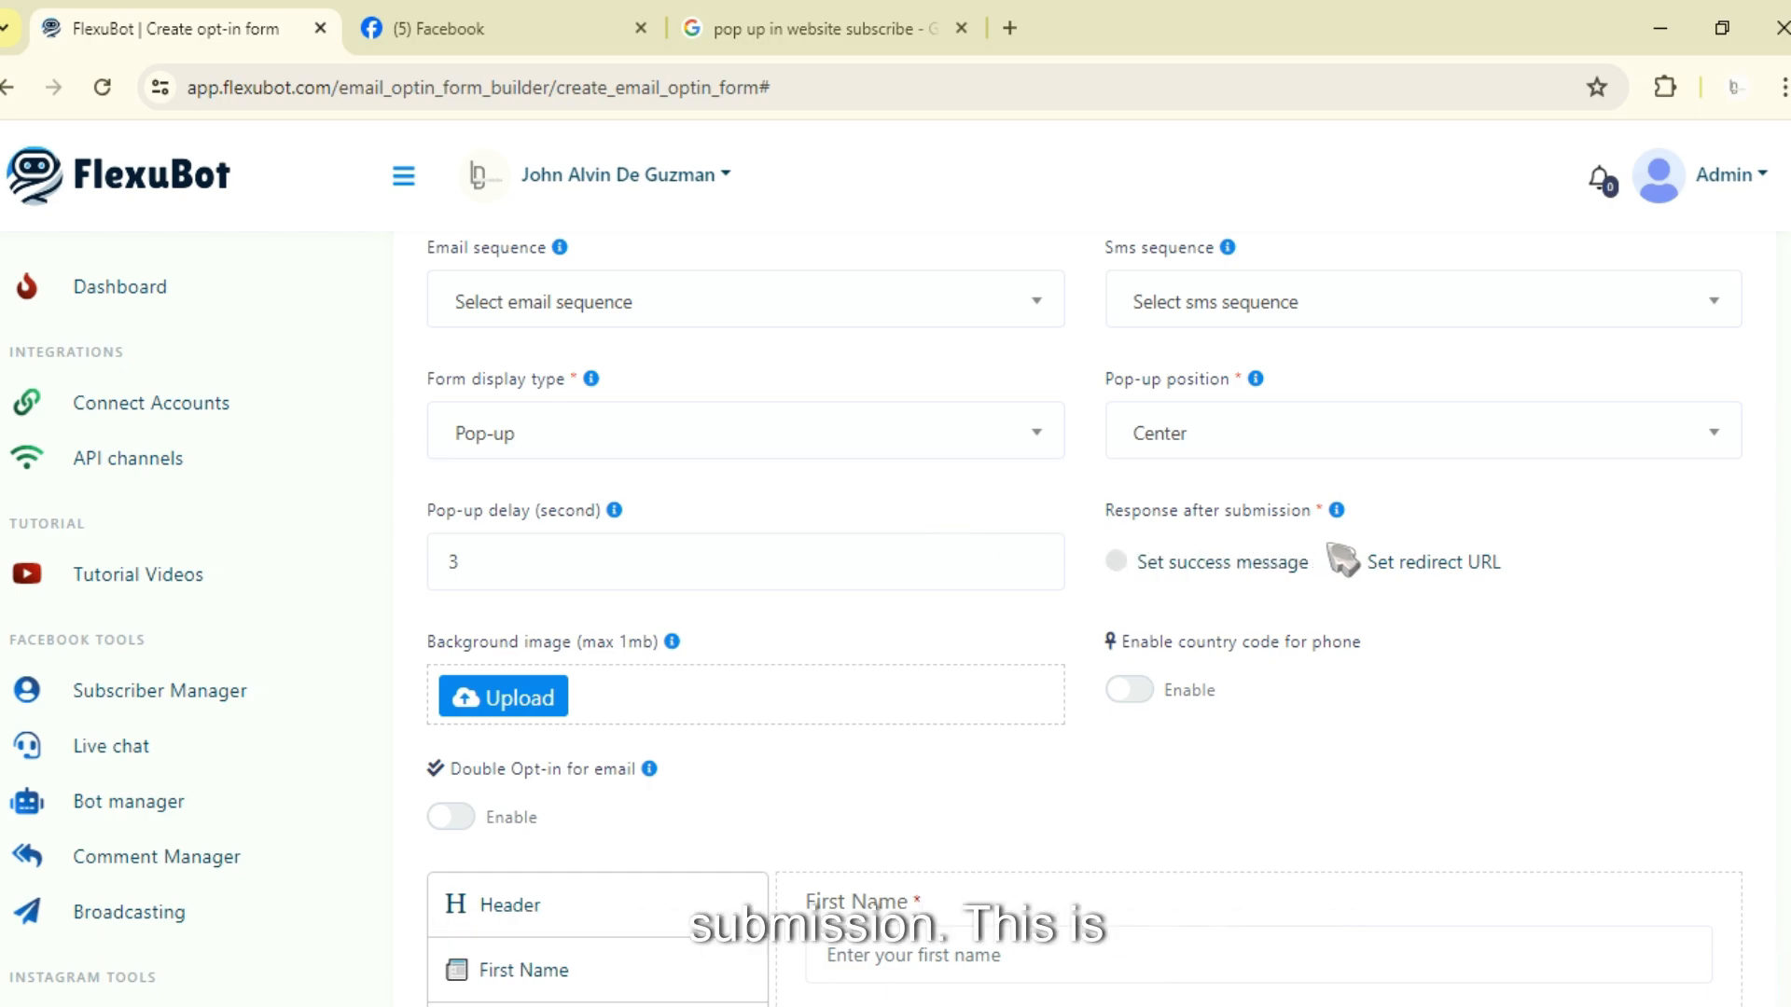
Step: Choose Set redirect URL as the response after form submission
{"action": "mouse_move", "coordinate": [1340, 528]}
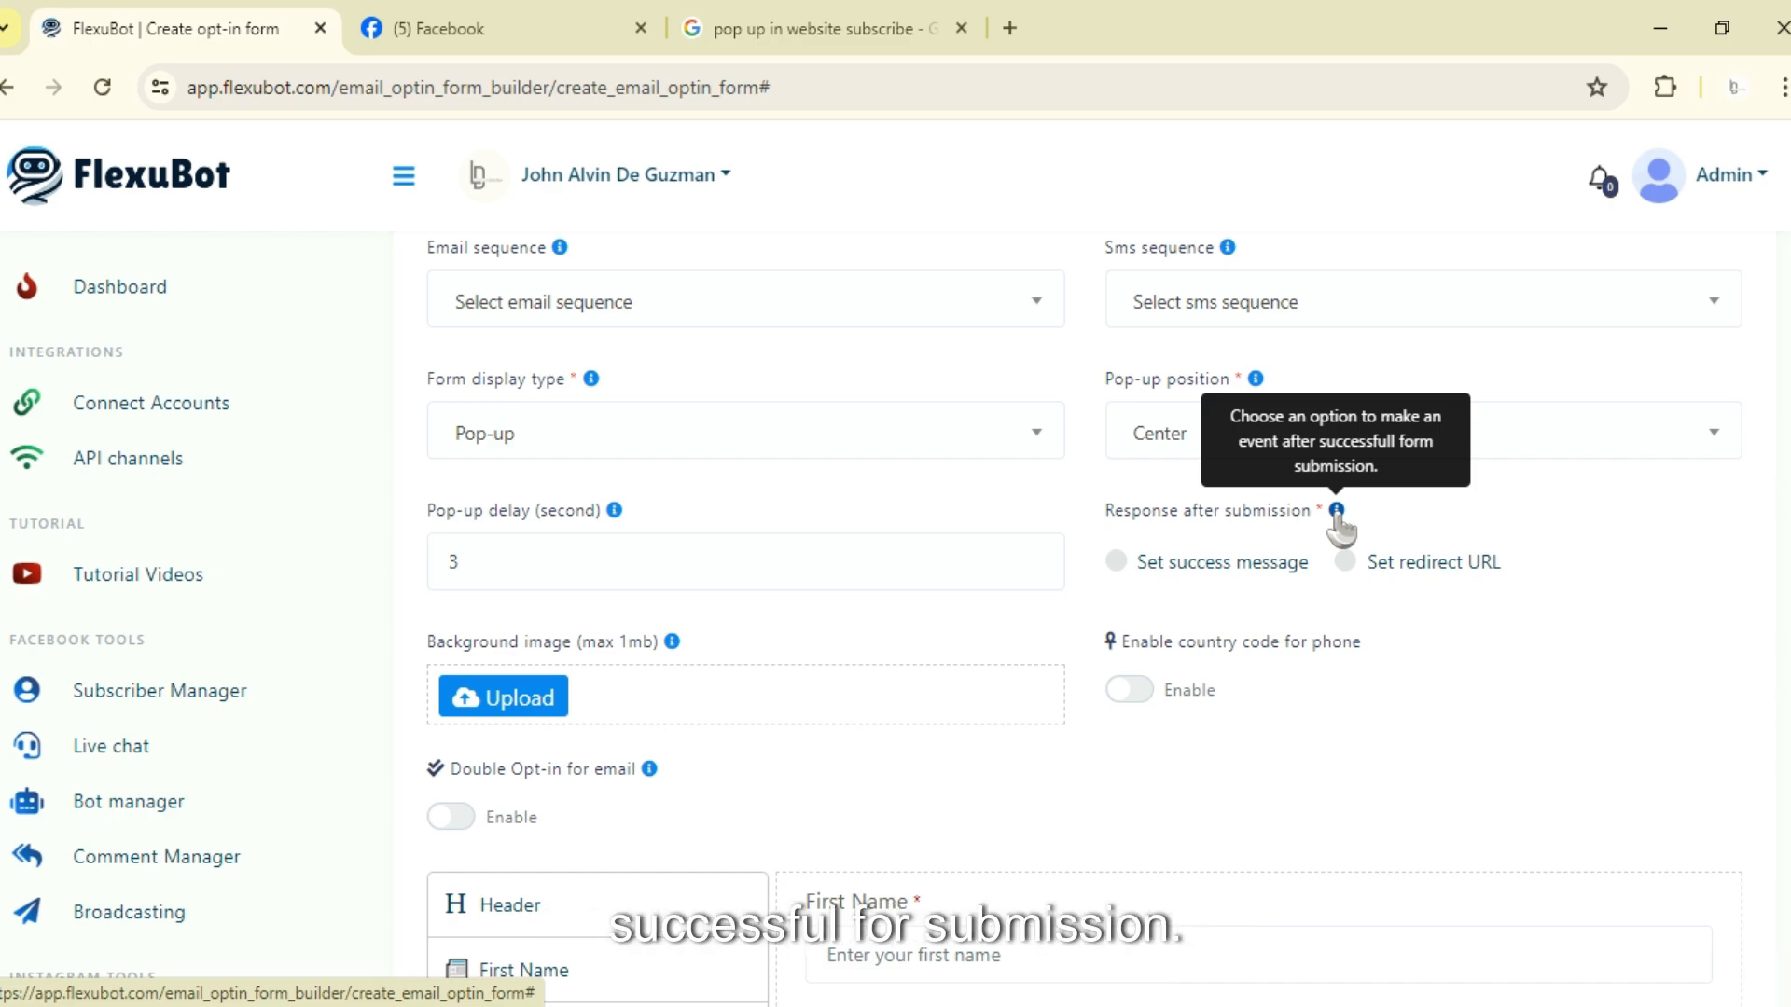
{"action": "left_click", "coordinate": [923, 28]}
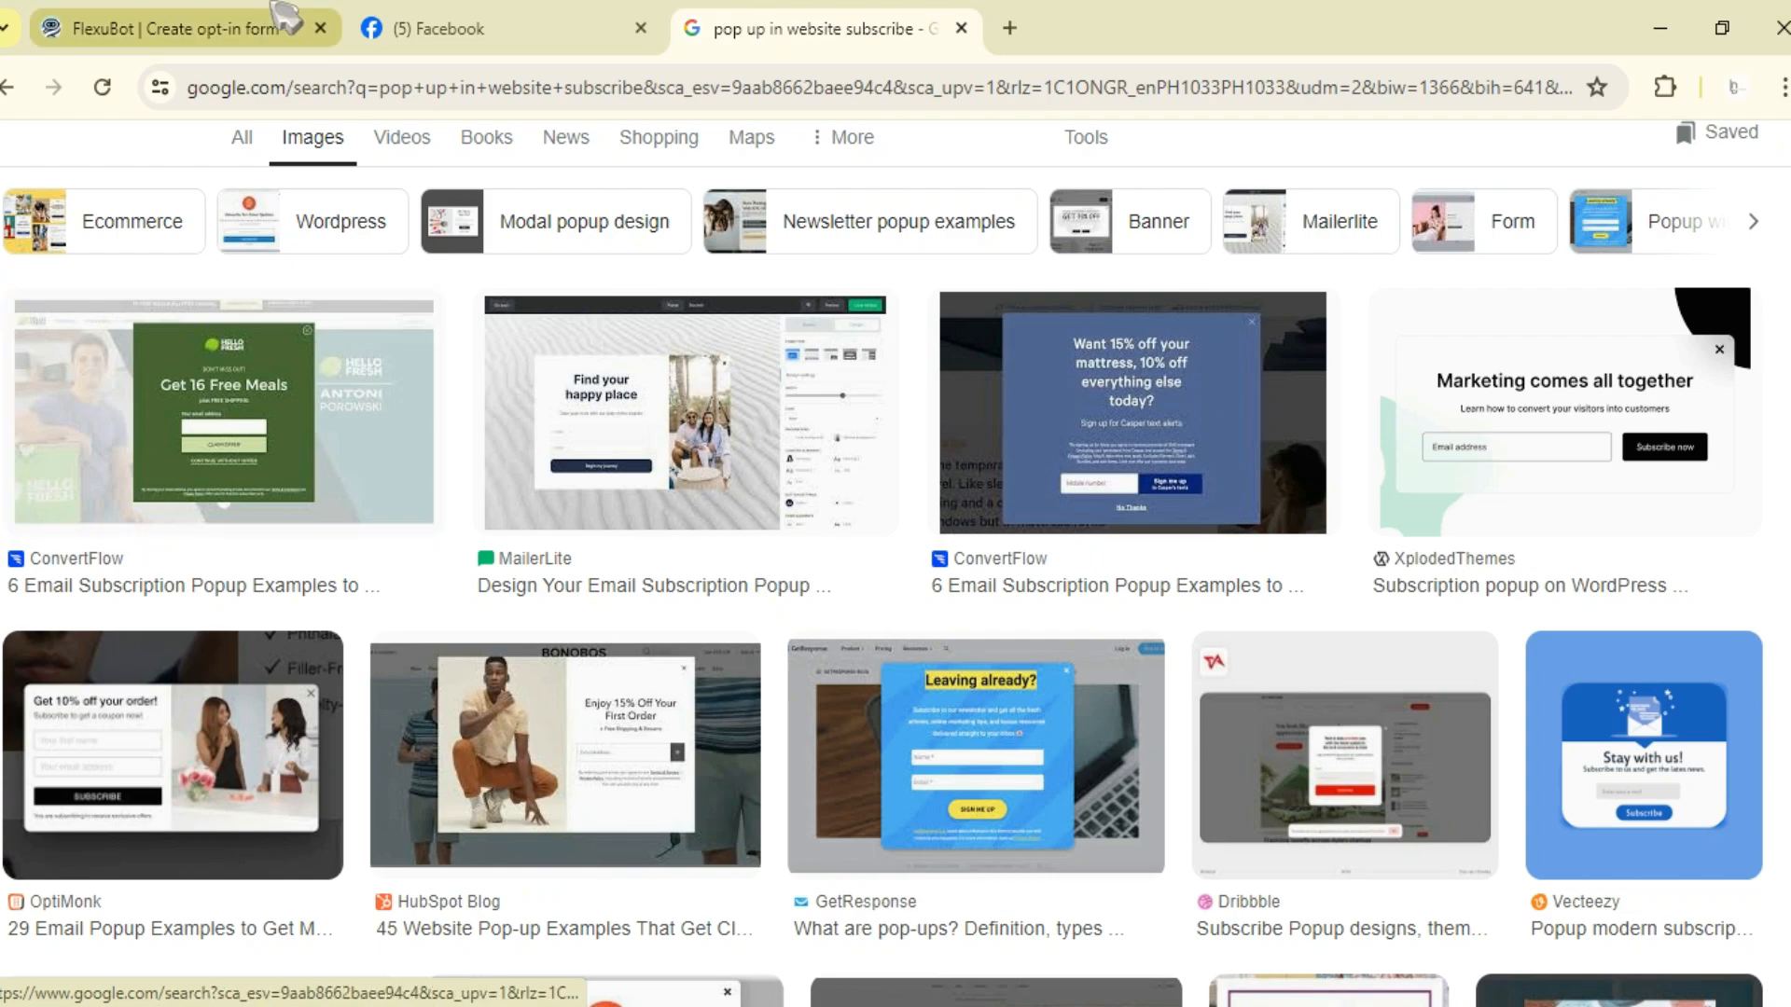
{"action": "left_click", "coordinate": [276, 9]}
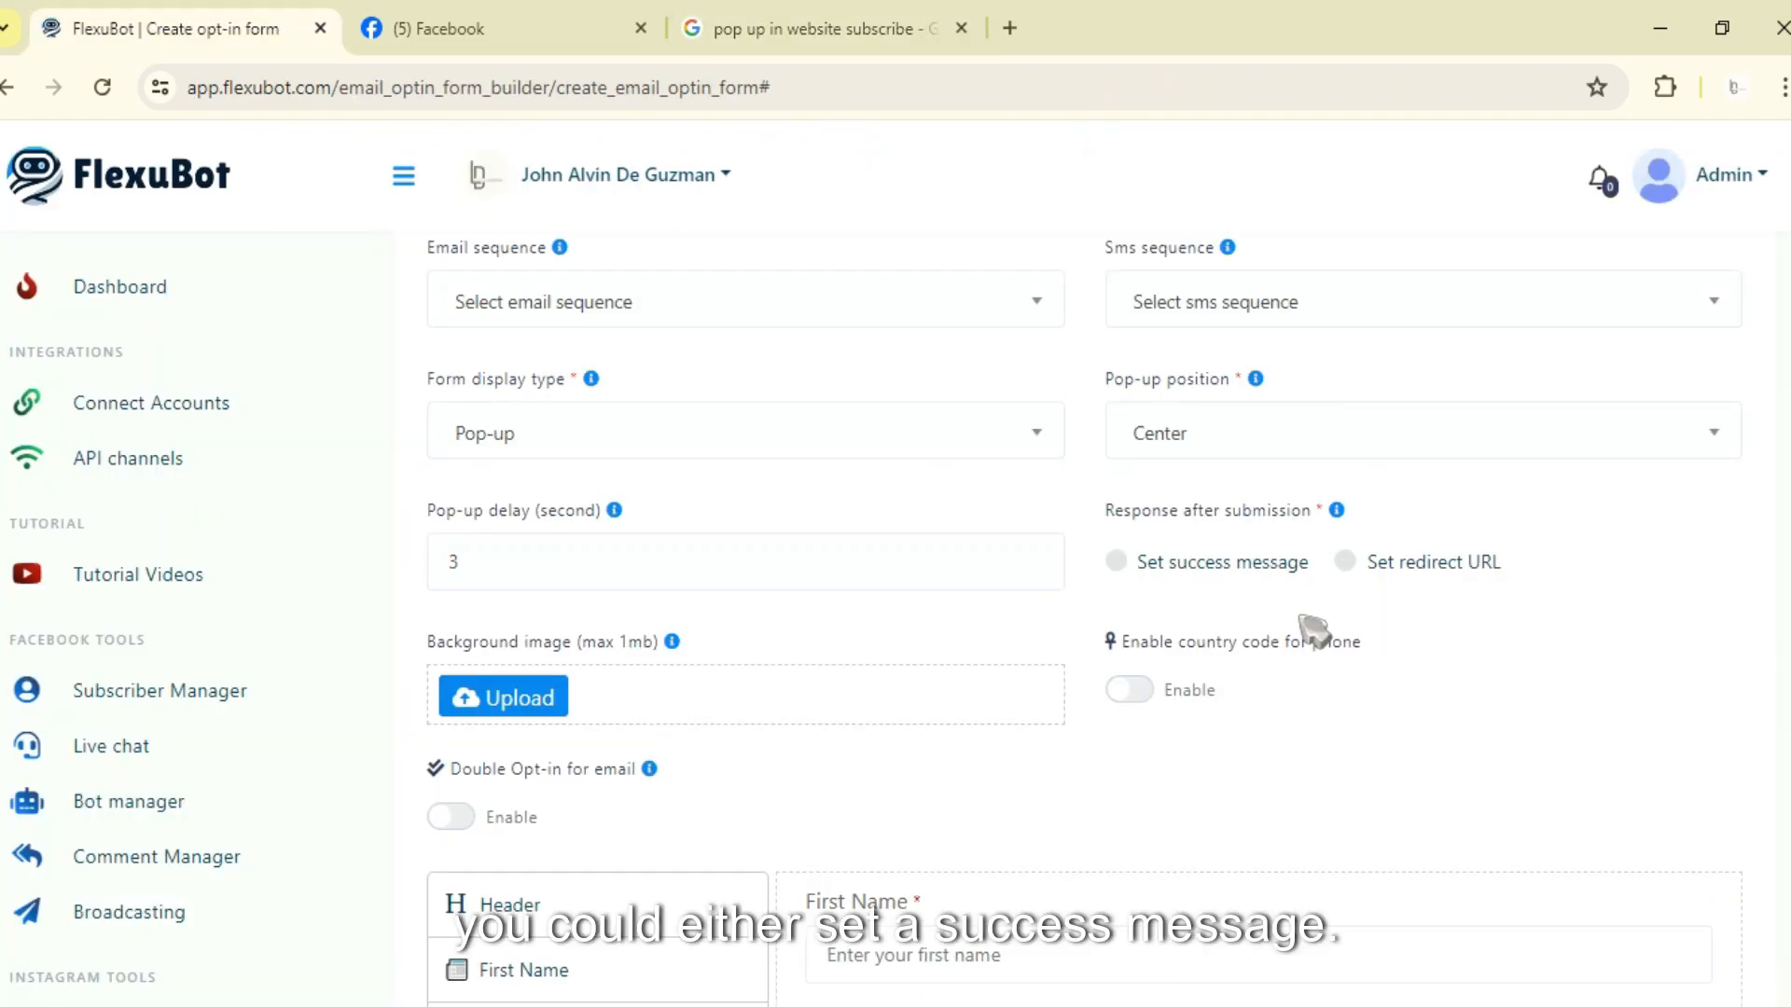
{"action": "left_click", "coordinate": [1118, 564]}
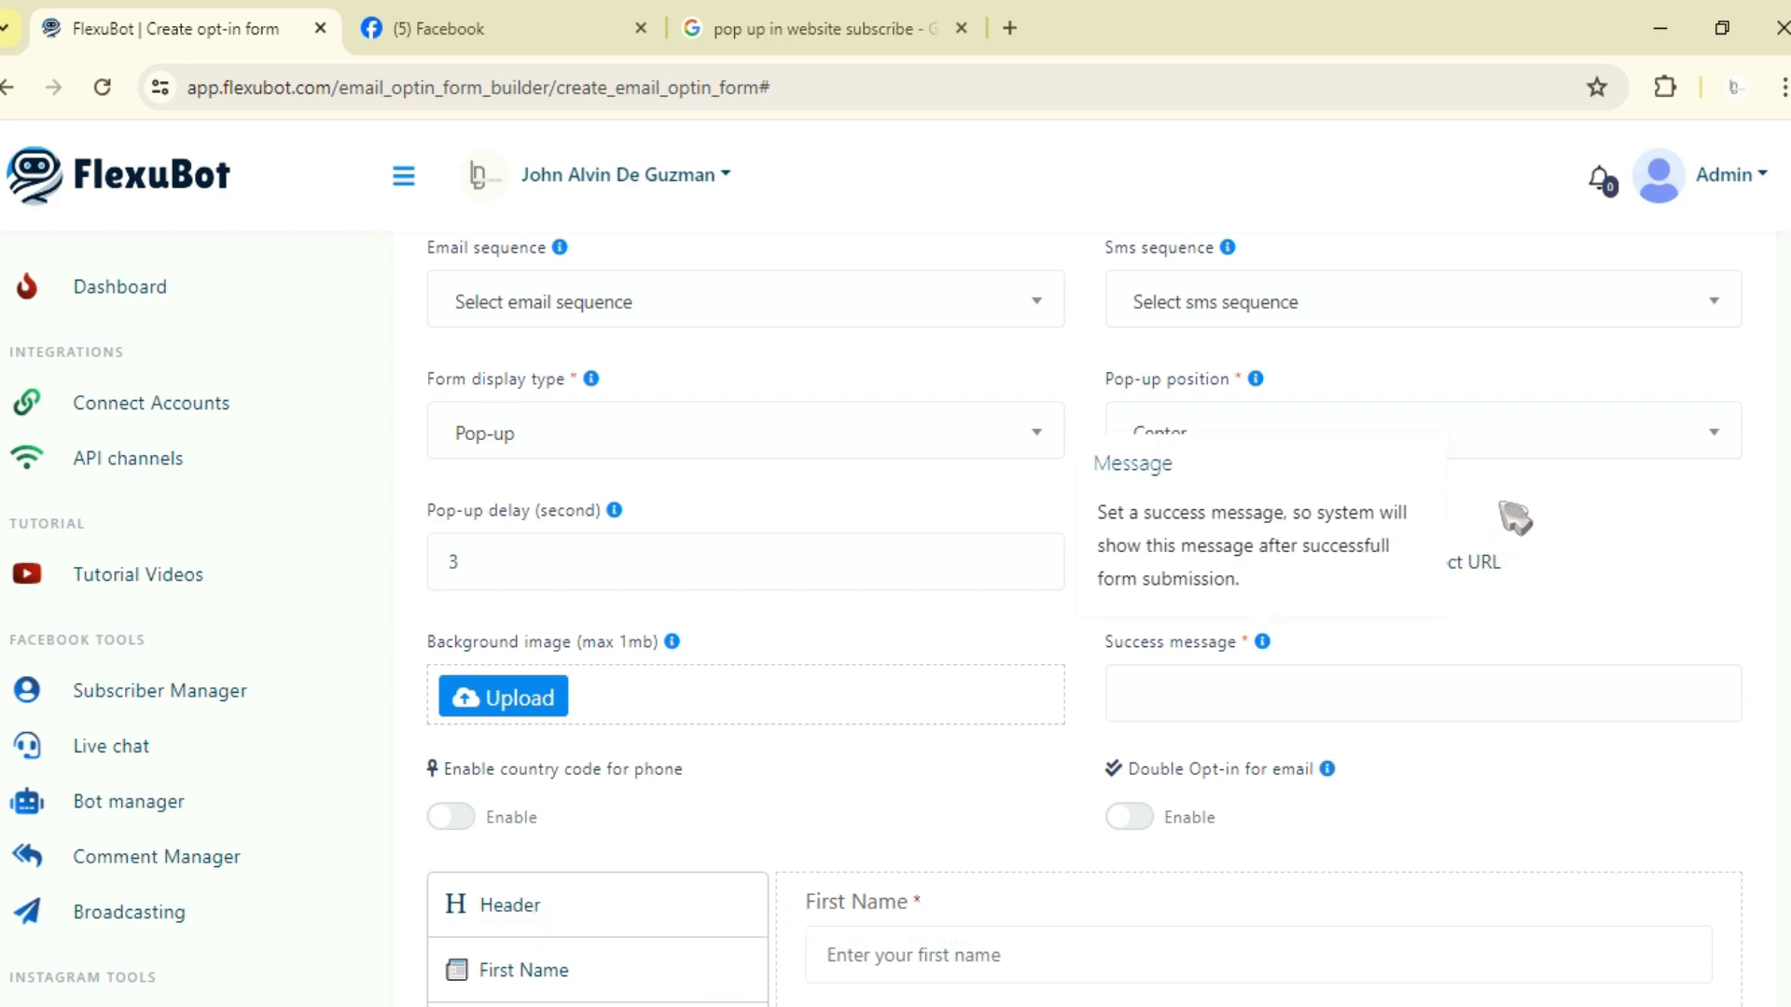
{"action": "left_click", "coordinate": [1263, 642]}
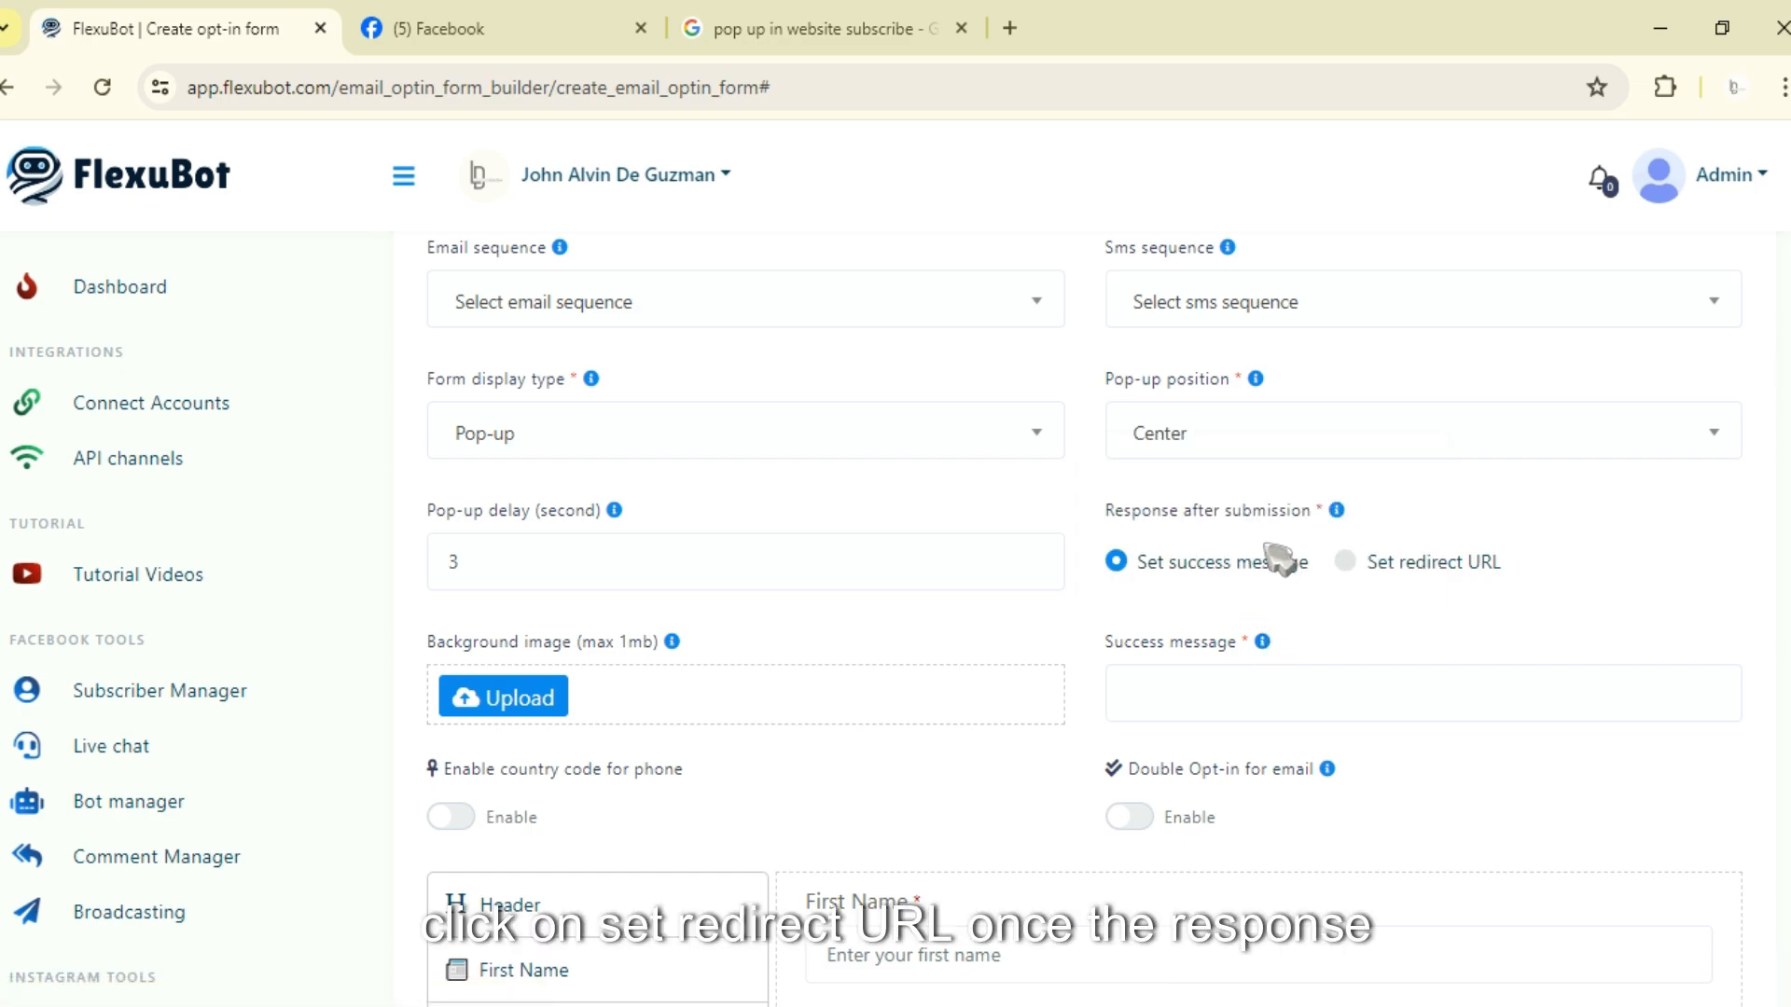
{"action": "left_click", "coordinate": [1345, 561]}
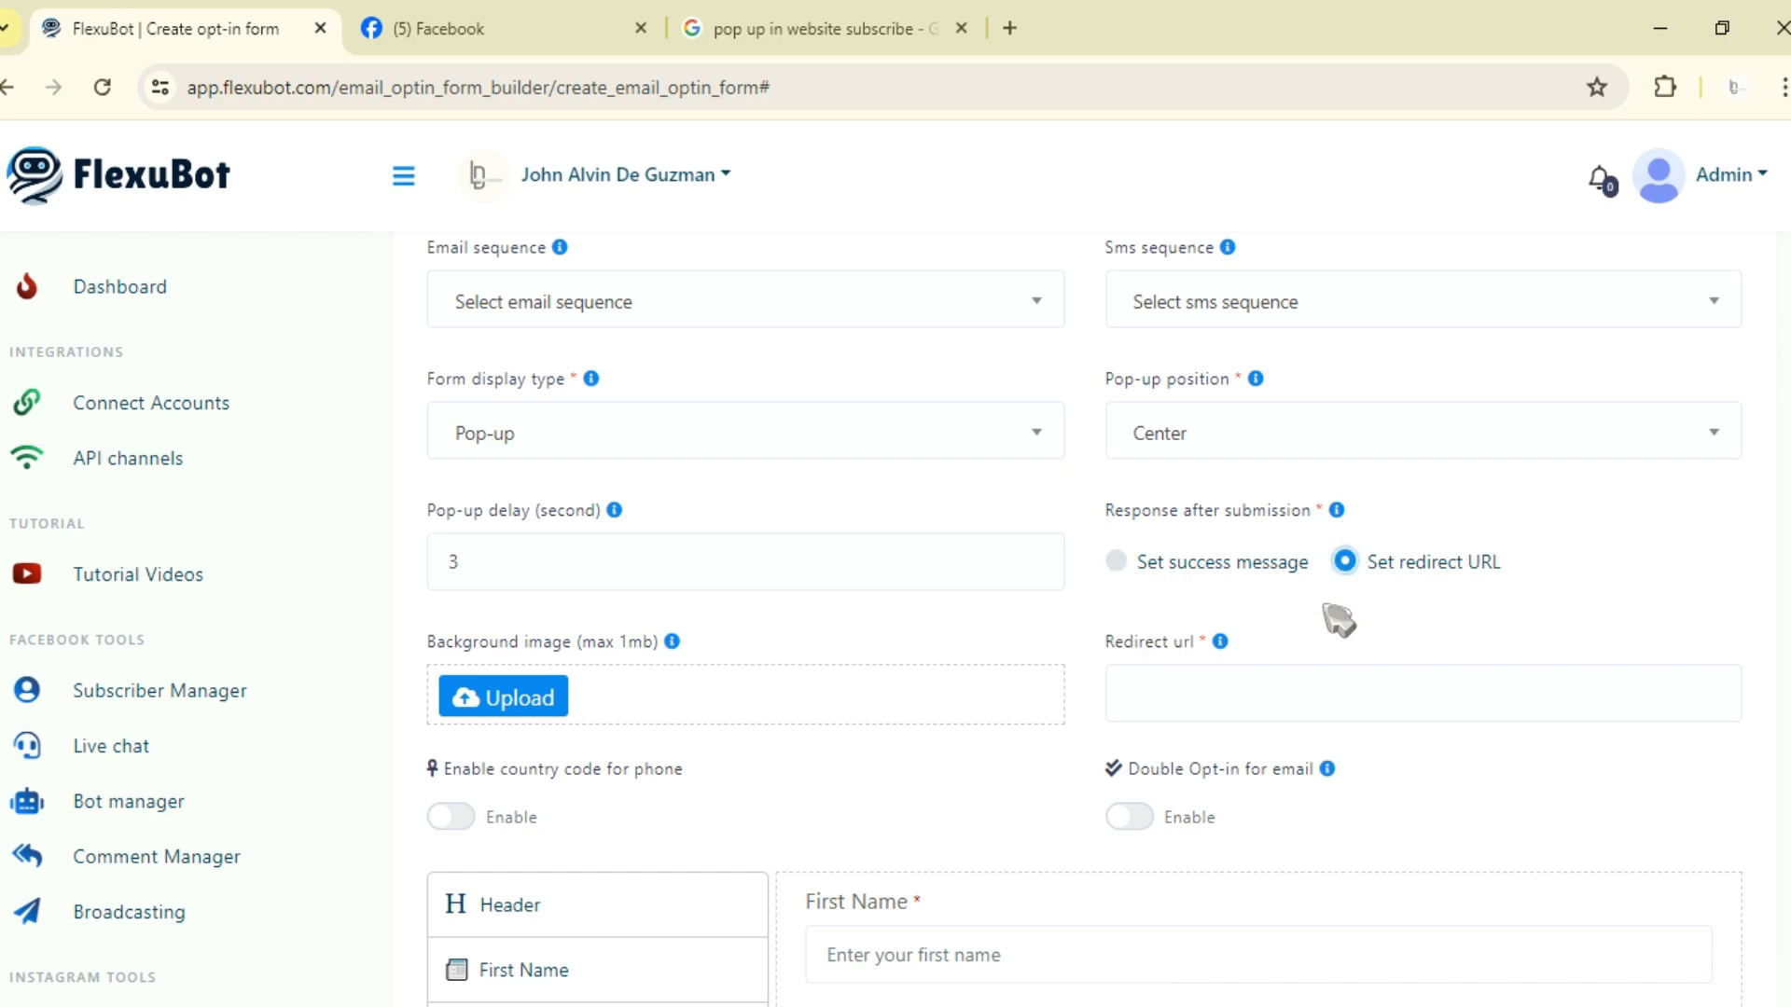
{"action": "left_click", "coordinate": [1214, 638]}
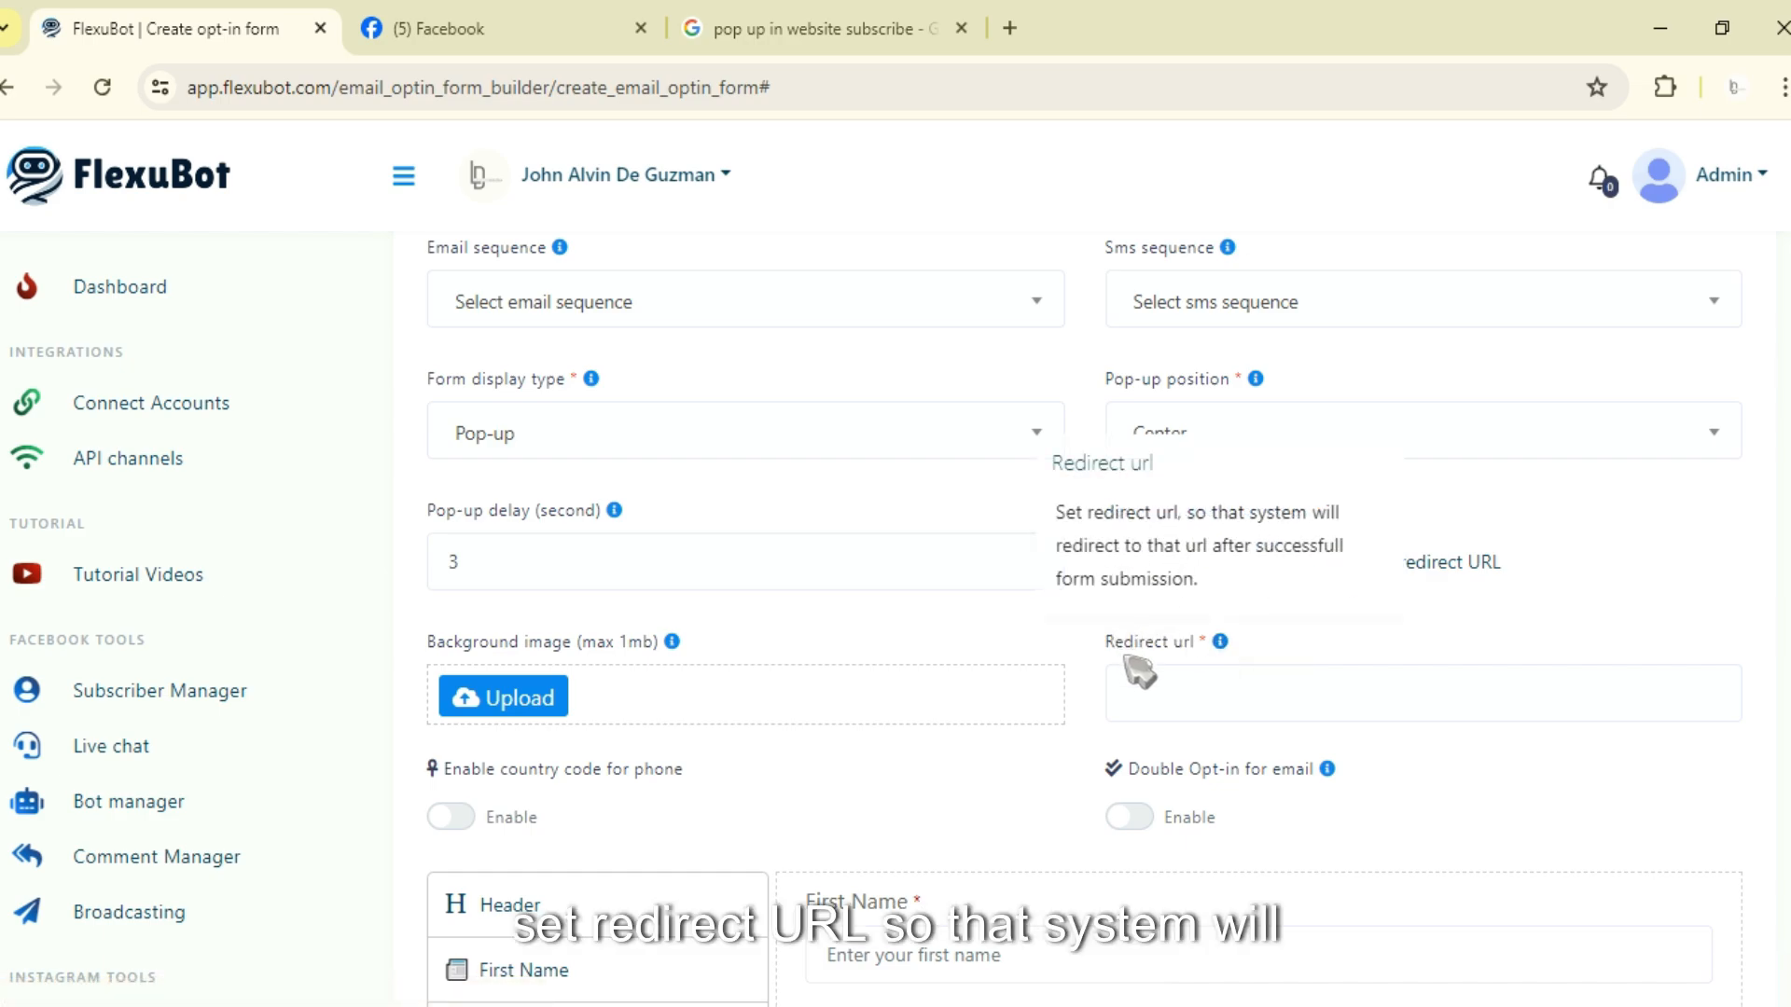
Step: Switch the response after submission to Set success message and enter the message 'Successfully Subscribed!'
{"action": "left_click", "coordinate": [1220, 653]}
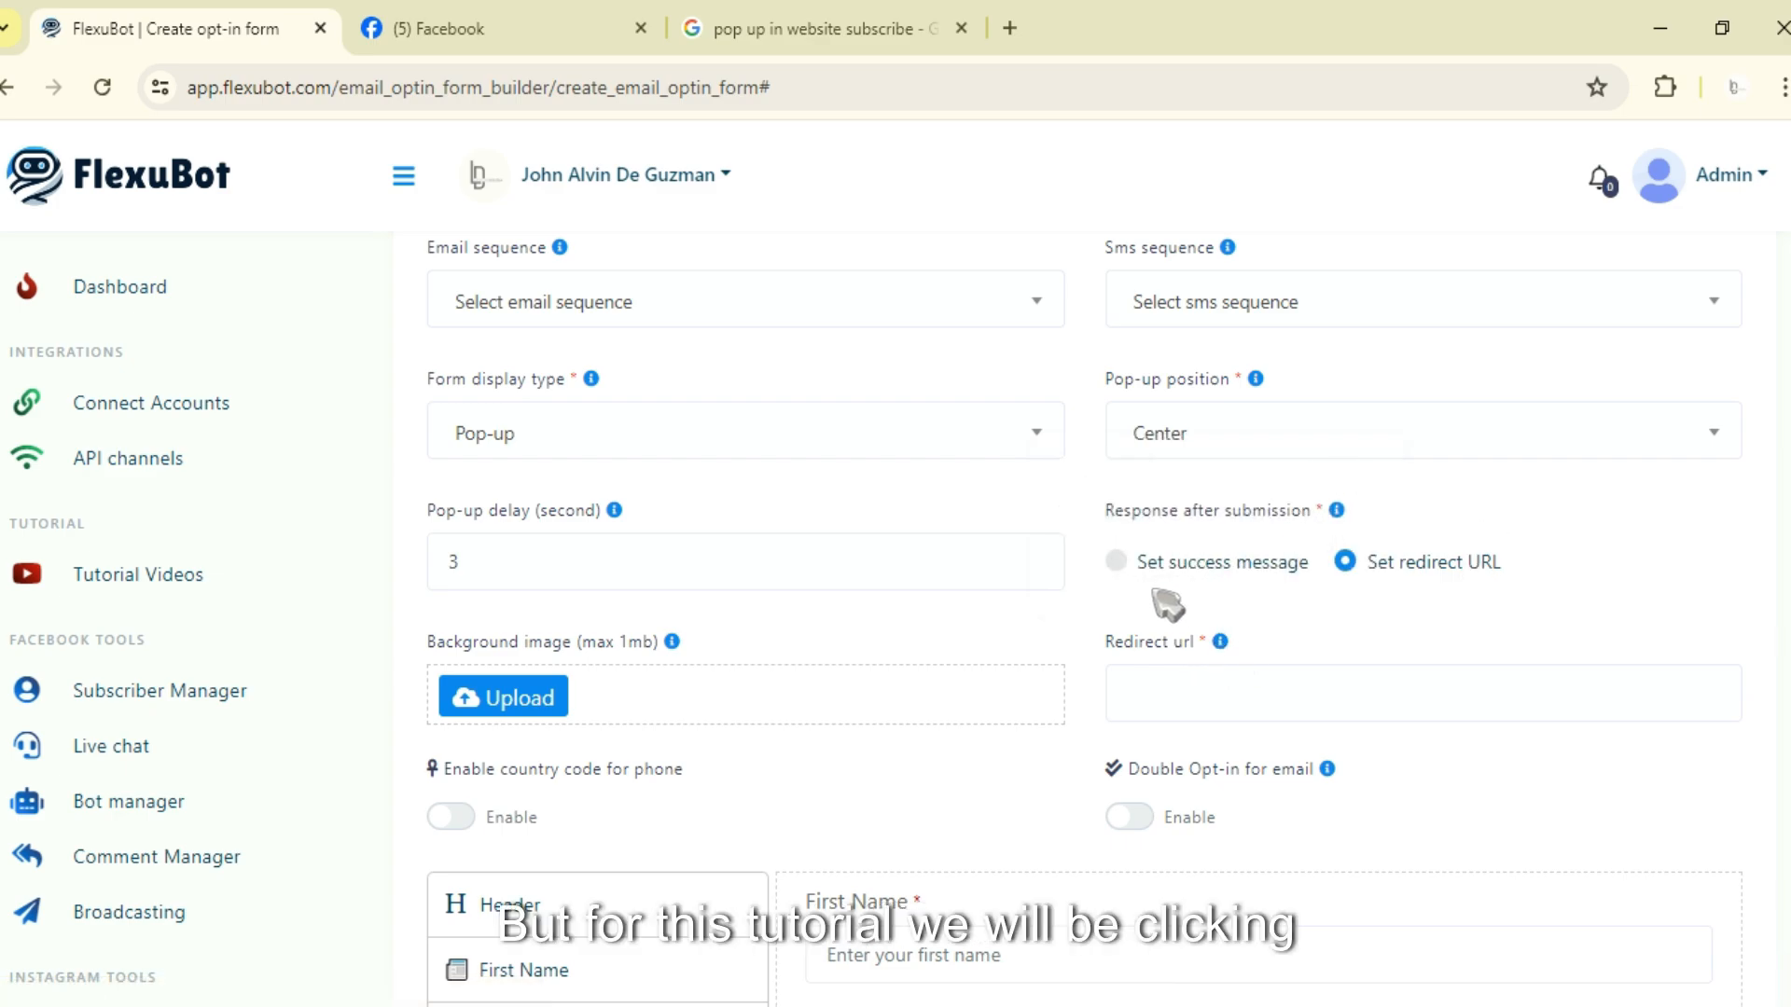
{"action": "left_click", "coordinate": [1116, 562]}
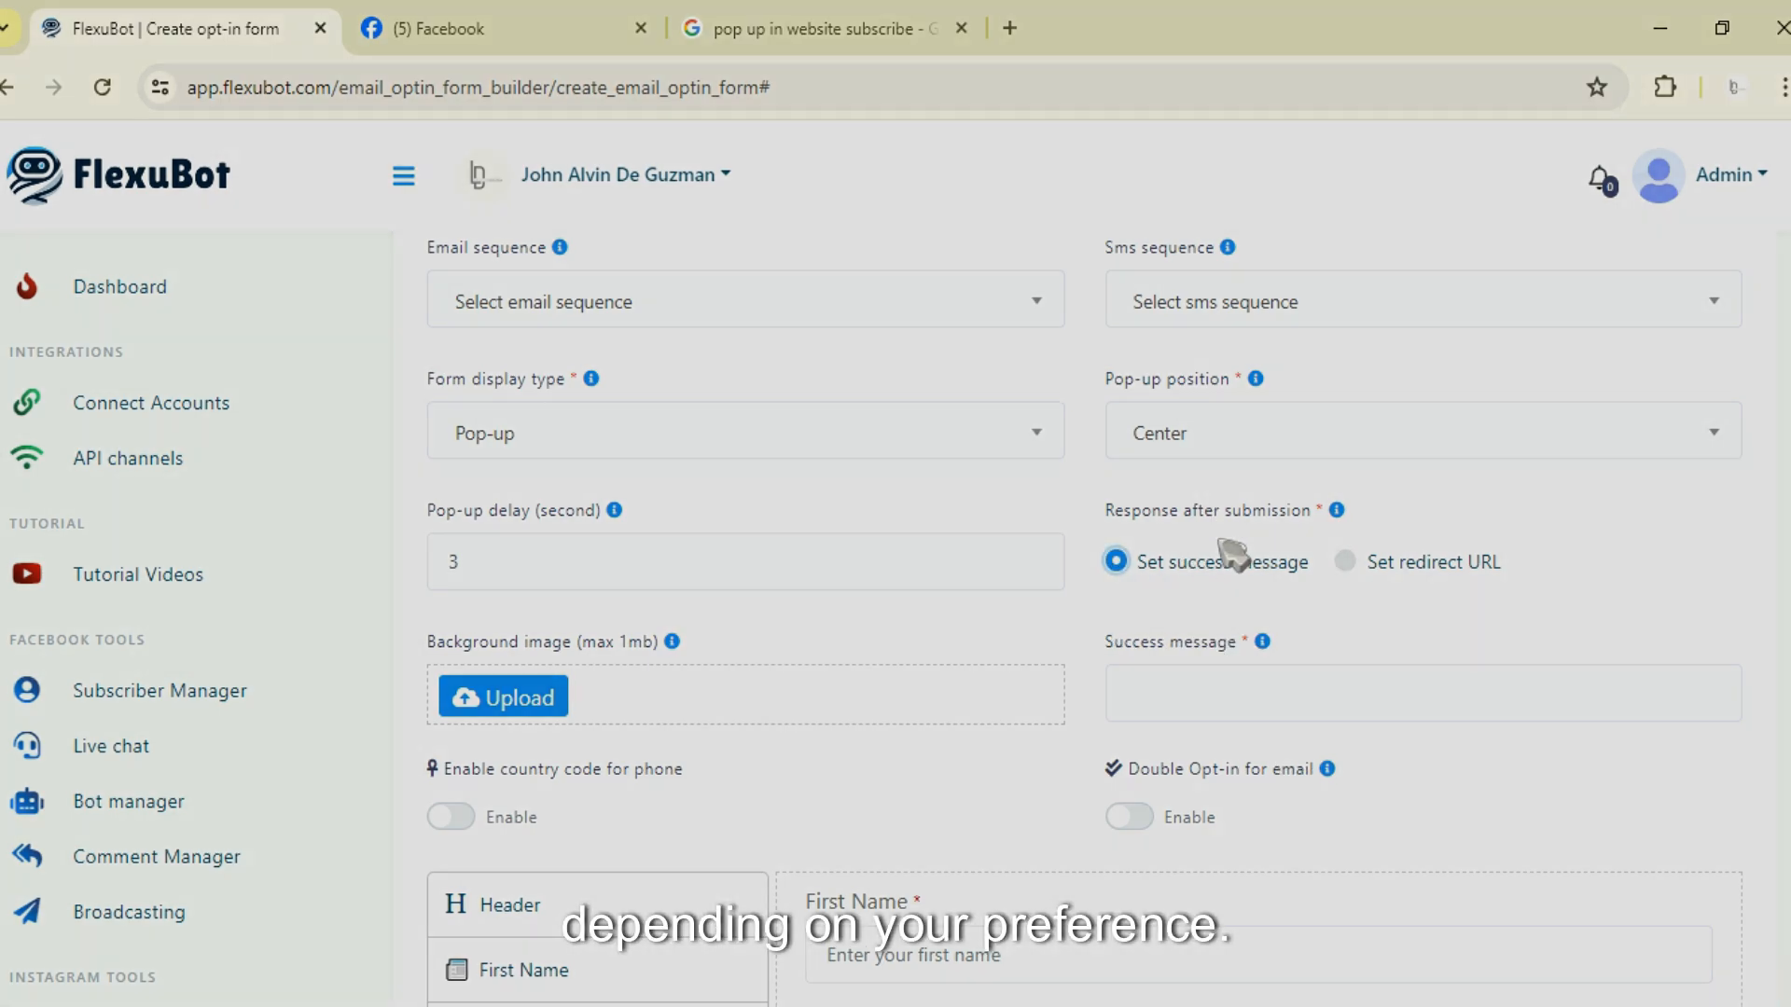
{"action": "left_click", "coordinate": [1207, 671]}
{"action": "type", "text": "Successfully"}
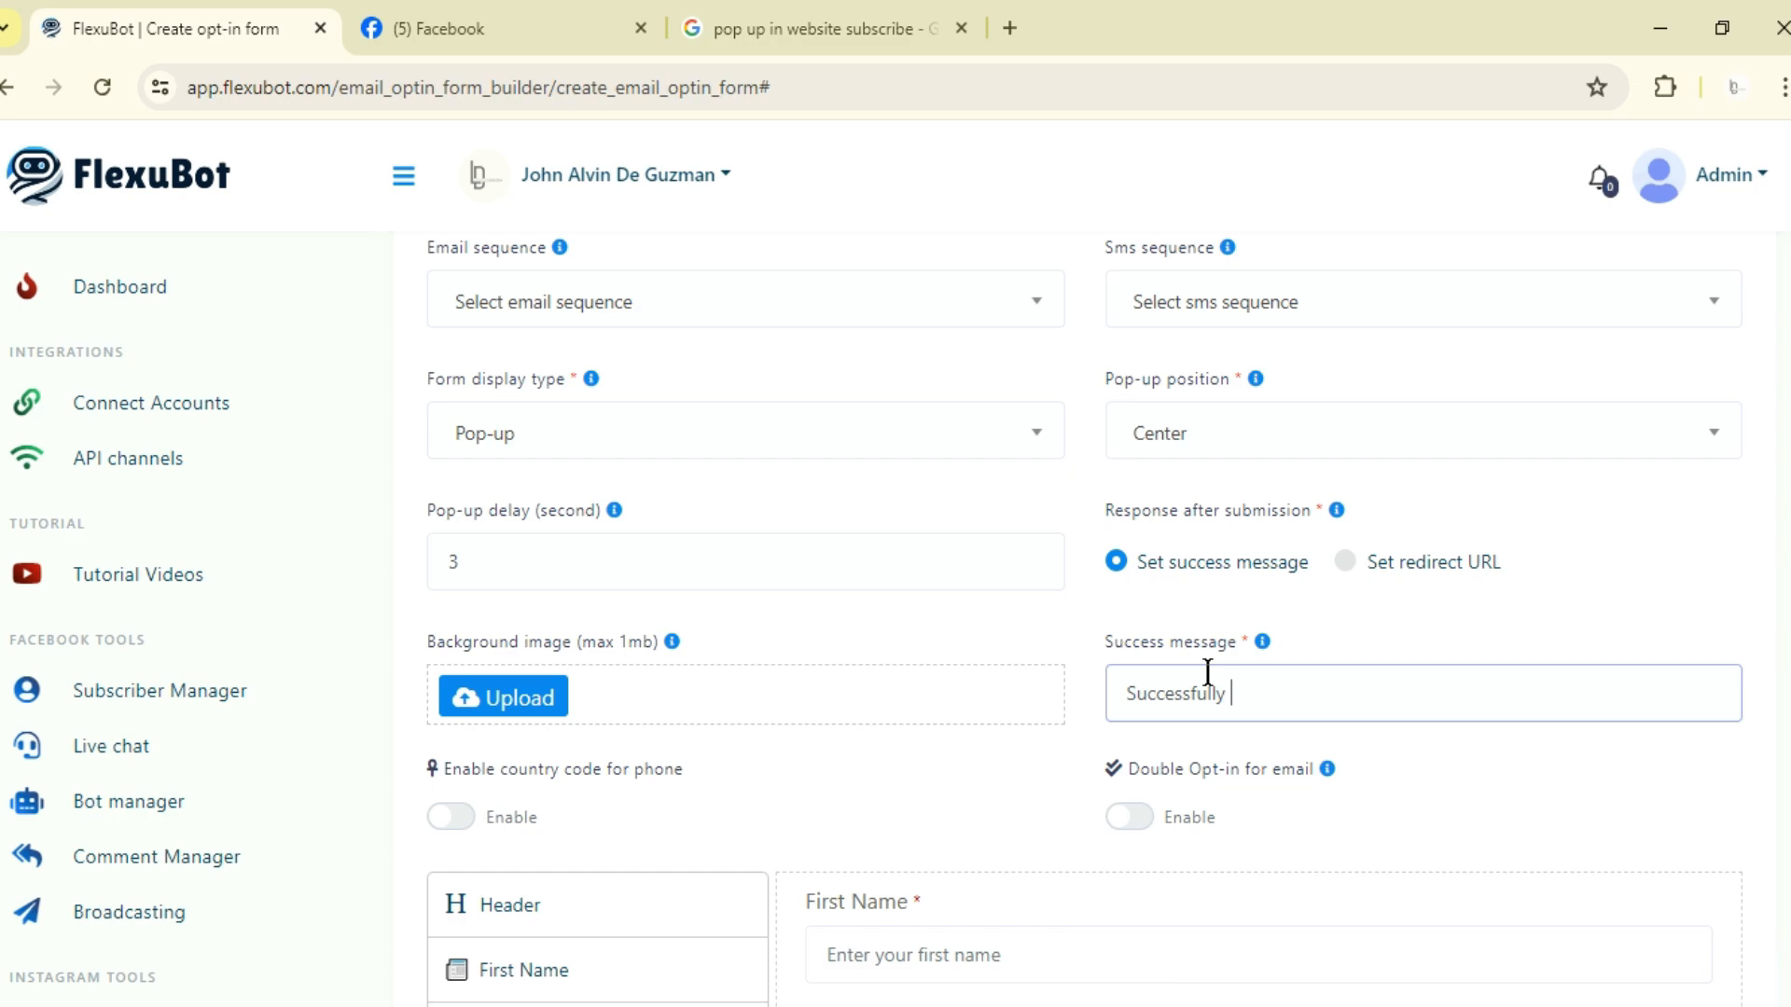
{"action": "type", "text": " Subscribed!"}
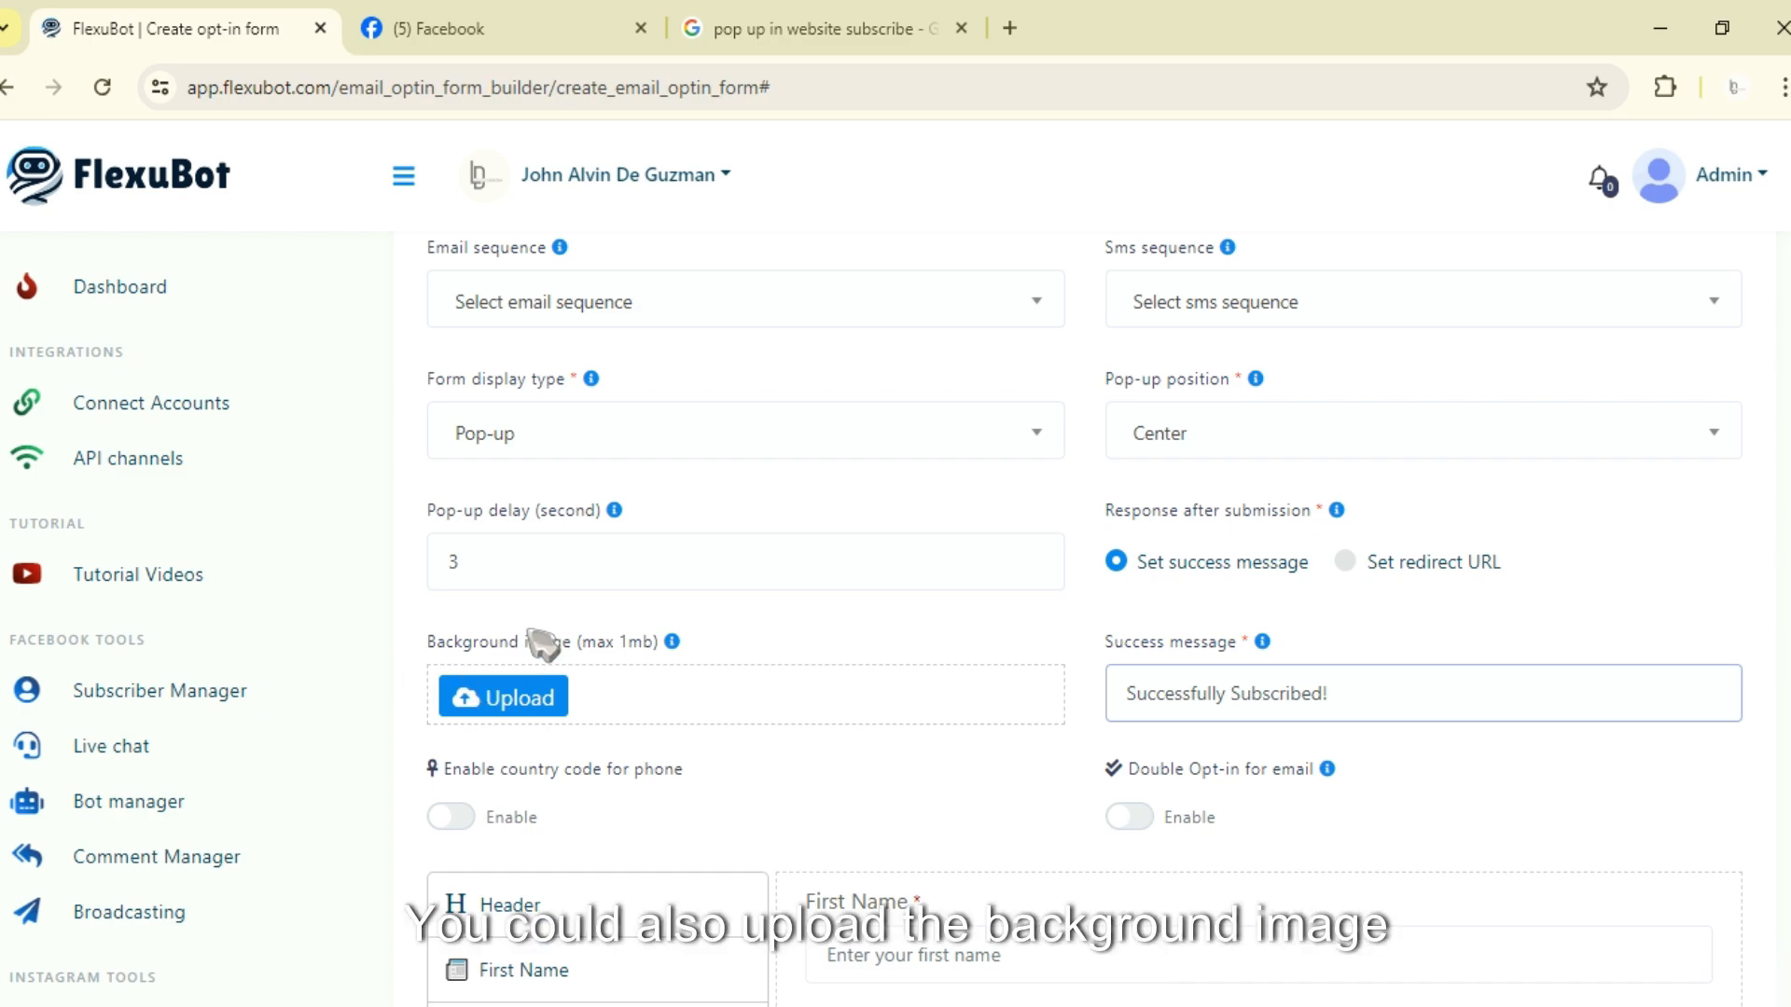
Step: Try enabling the phone country code option, browsing its country code list, and the email double opt-in option
{"action": "mouse_move", "coordinate": [673, 645]}
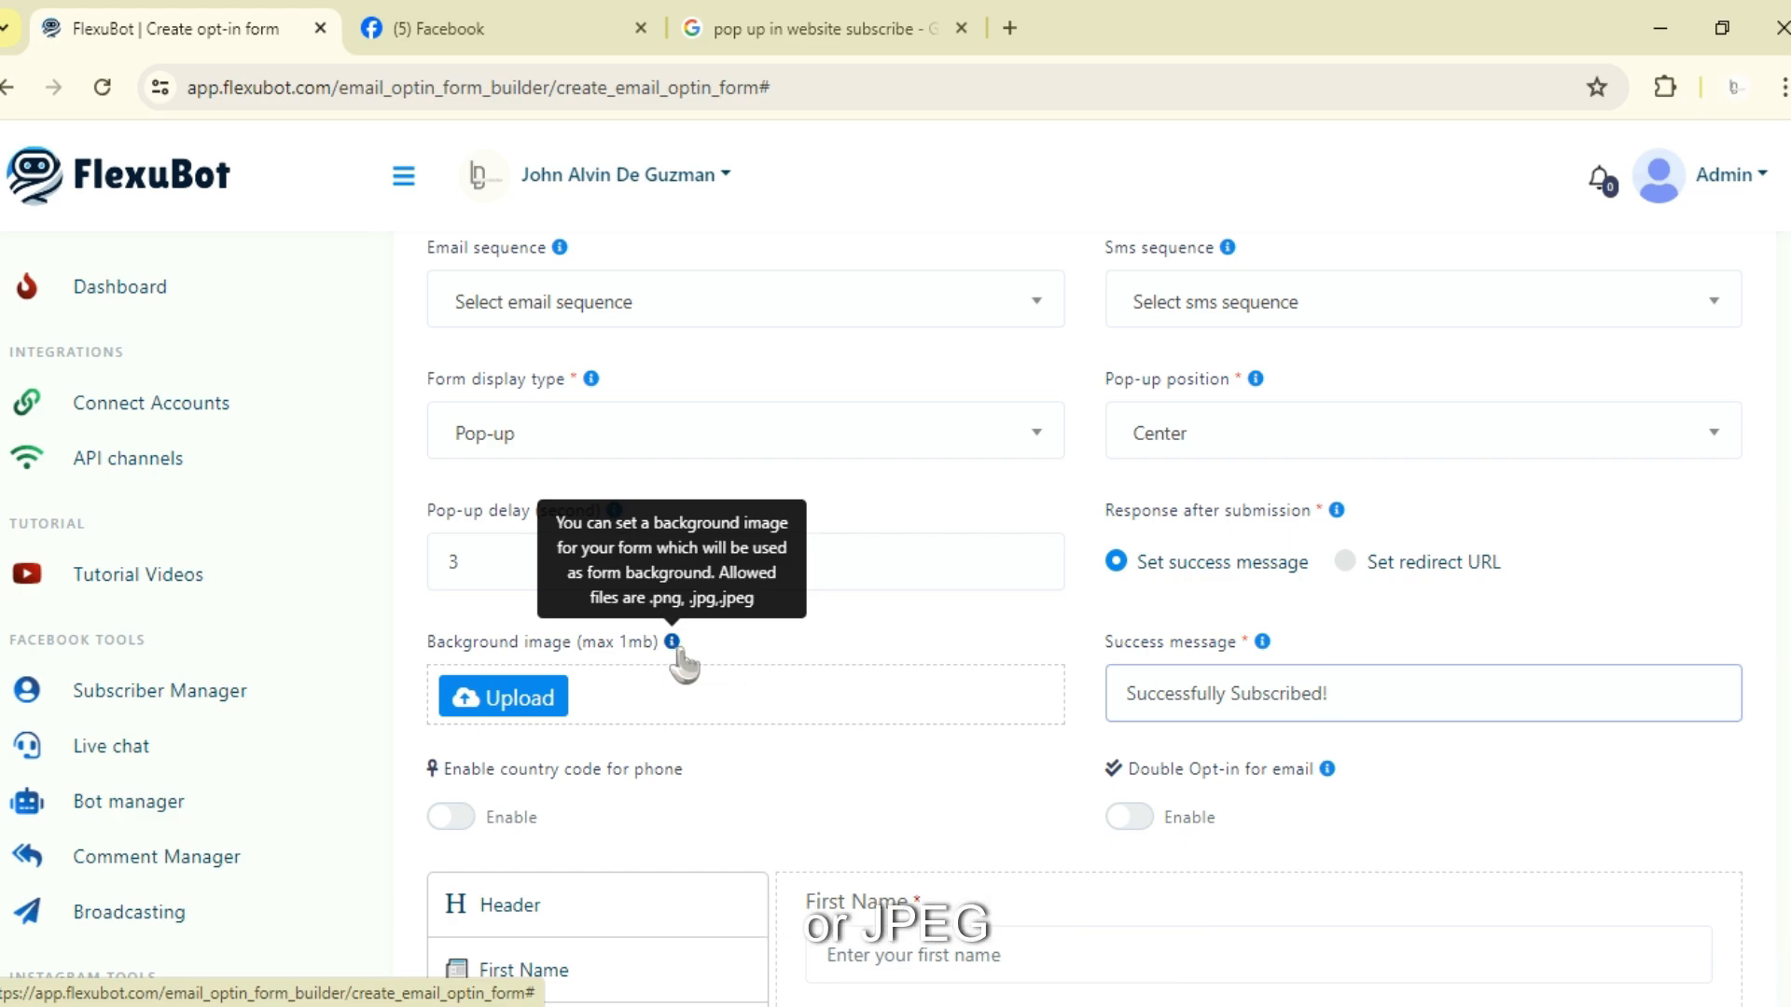
{"action": "scroll", "coordinate": [684, 662], "scroll_direction": "down", "scroll_amount": 1}
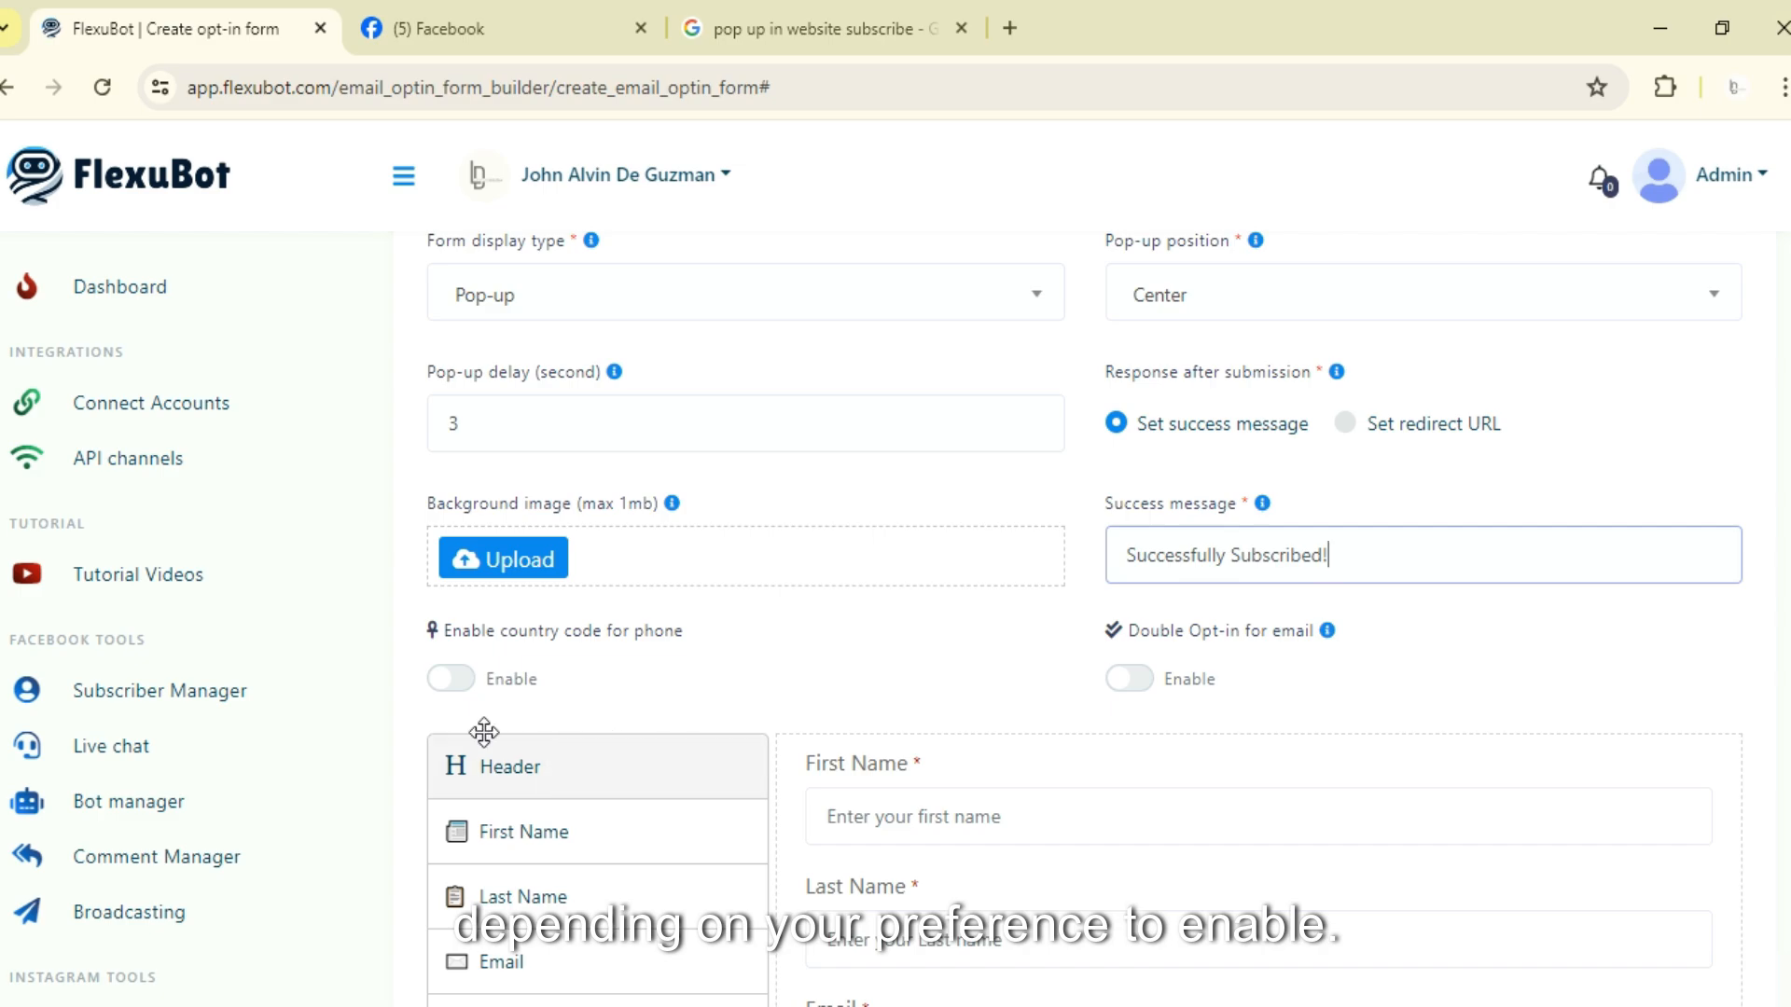
{"action": "left_click", "coordinate": [452, 678]}
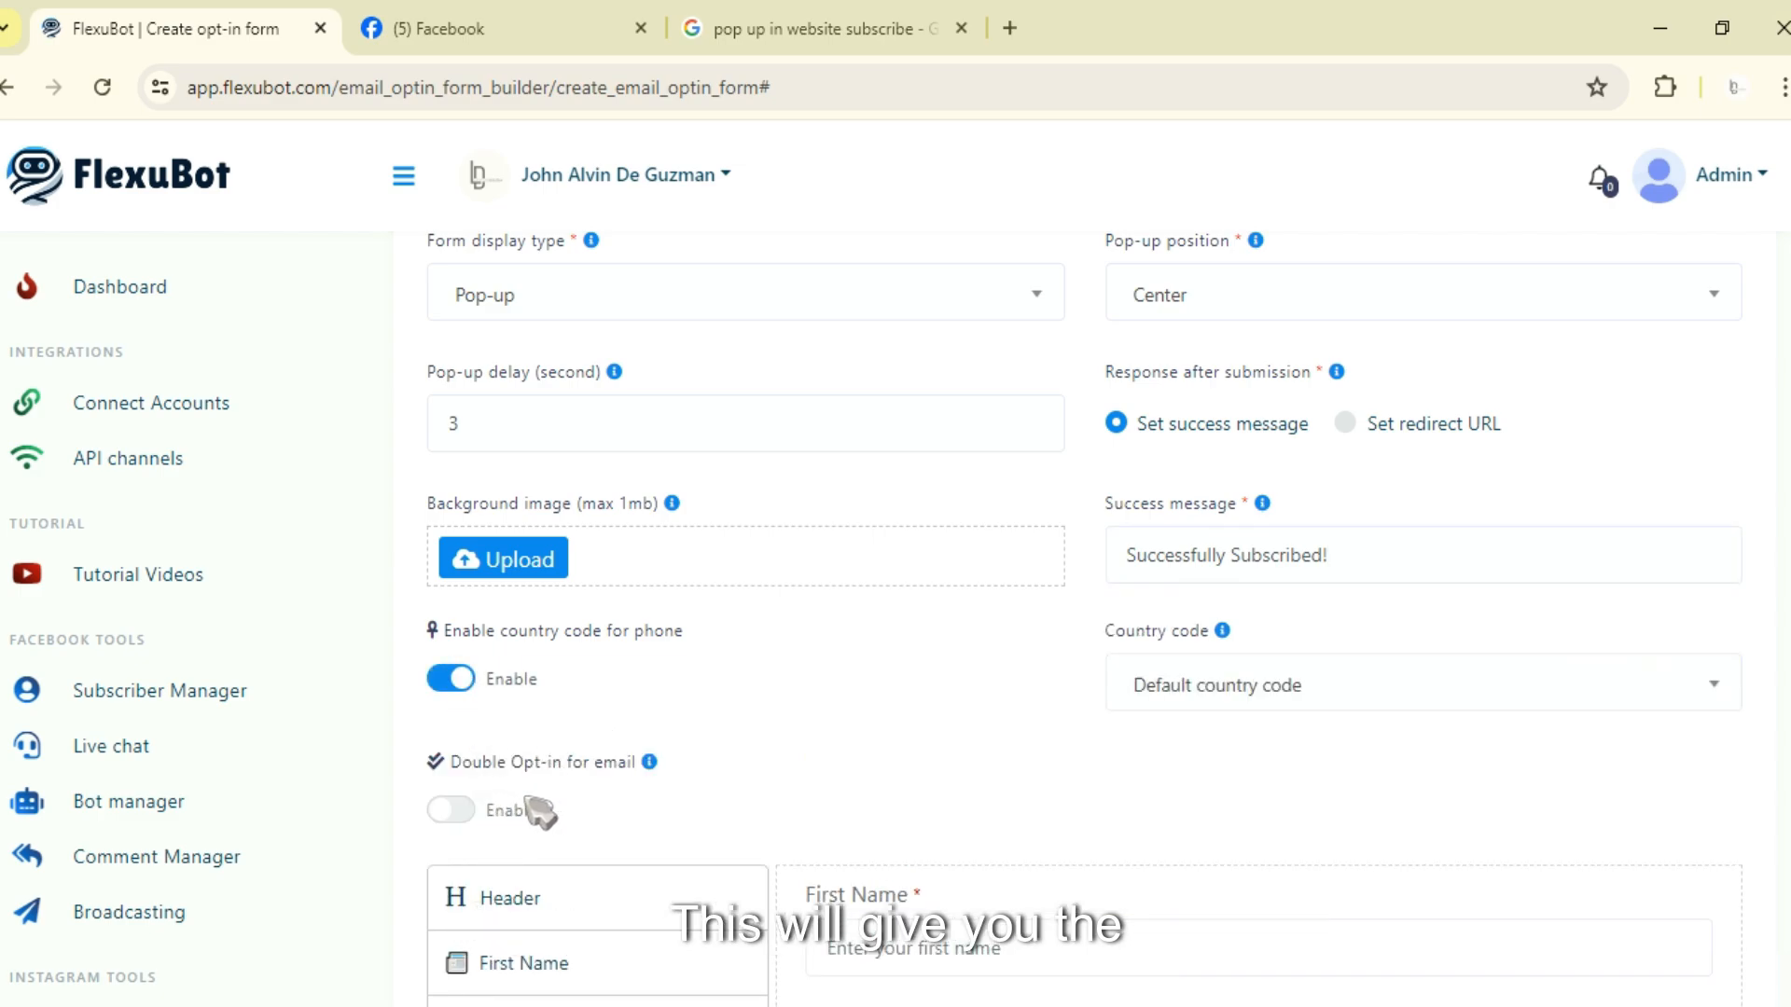
{"action": "left_click", "coordinate": [1212, 700]}
{"action": "scroll", "coordinate": [1210, 518], "scroll_direction": "down", "scroll_amount": 3}
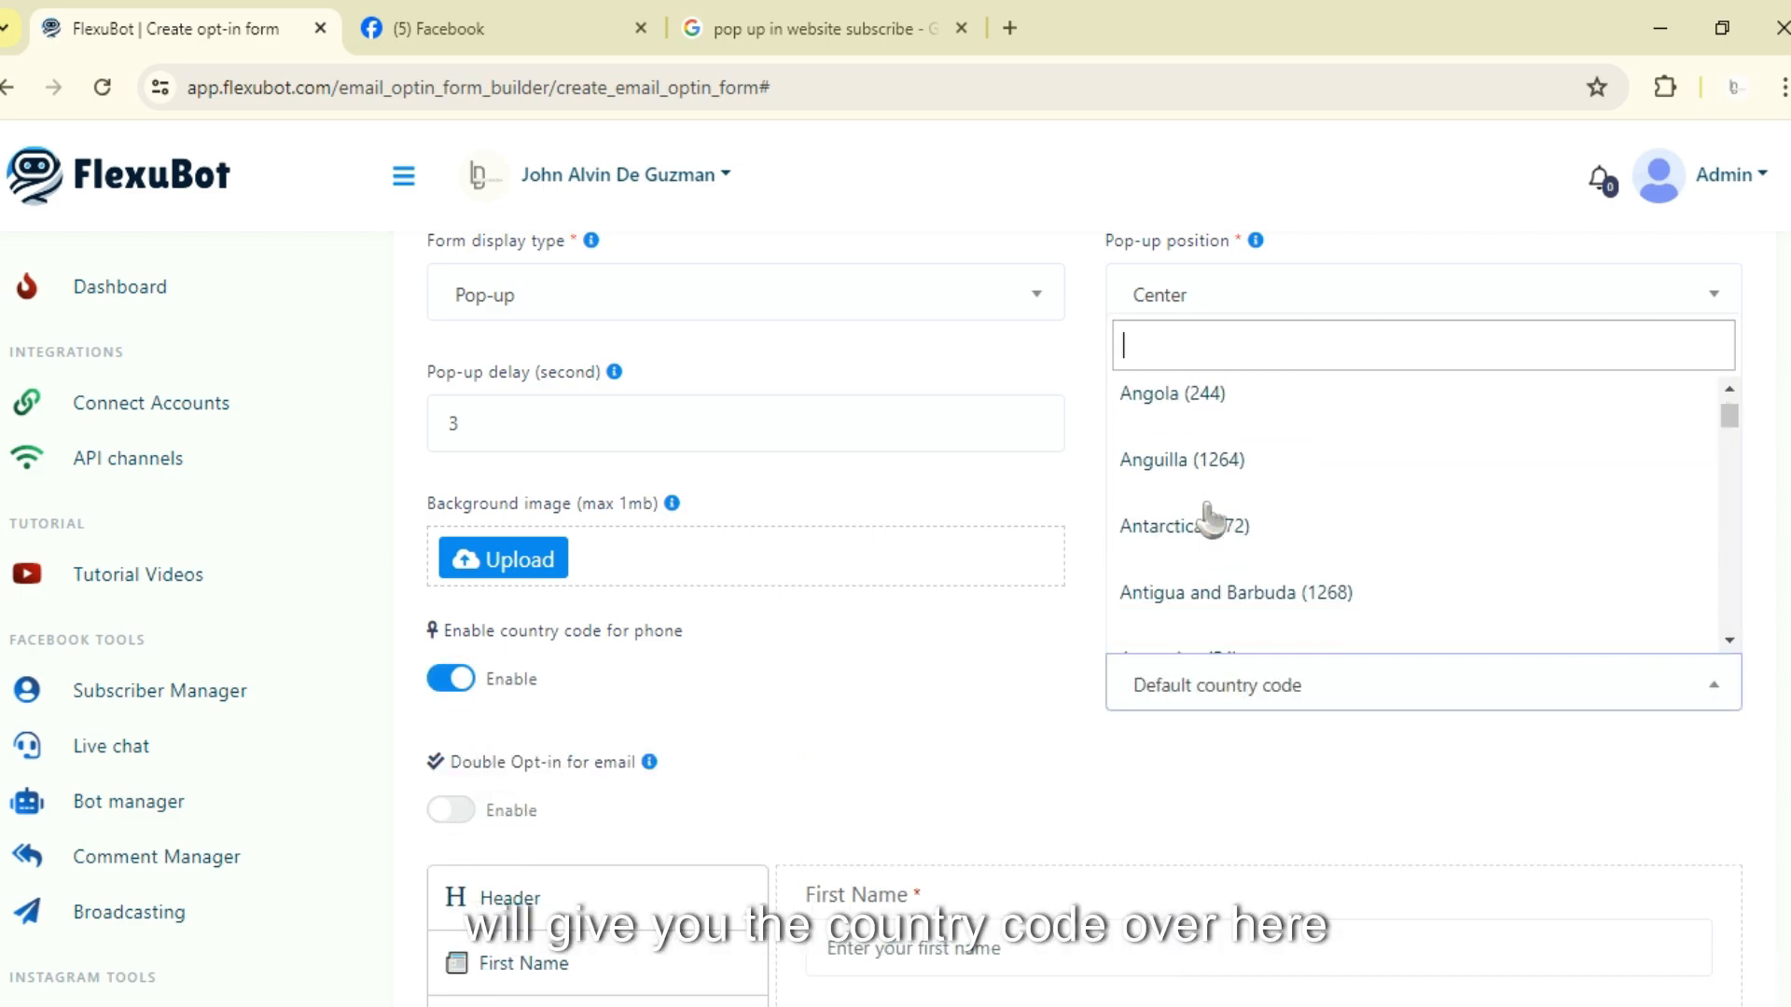
{"action": "scroll", "coordinate": [1203, 560], "scroll_direction": "up", "scroll_amount": 4}
{"action": "scroll", "coordinate": [1203, 597], "scroll_direction": "down", "scroll_amount": 10}
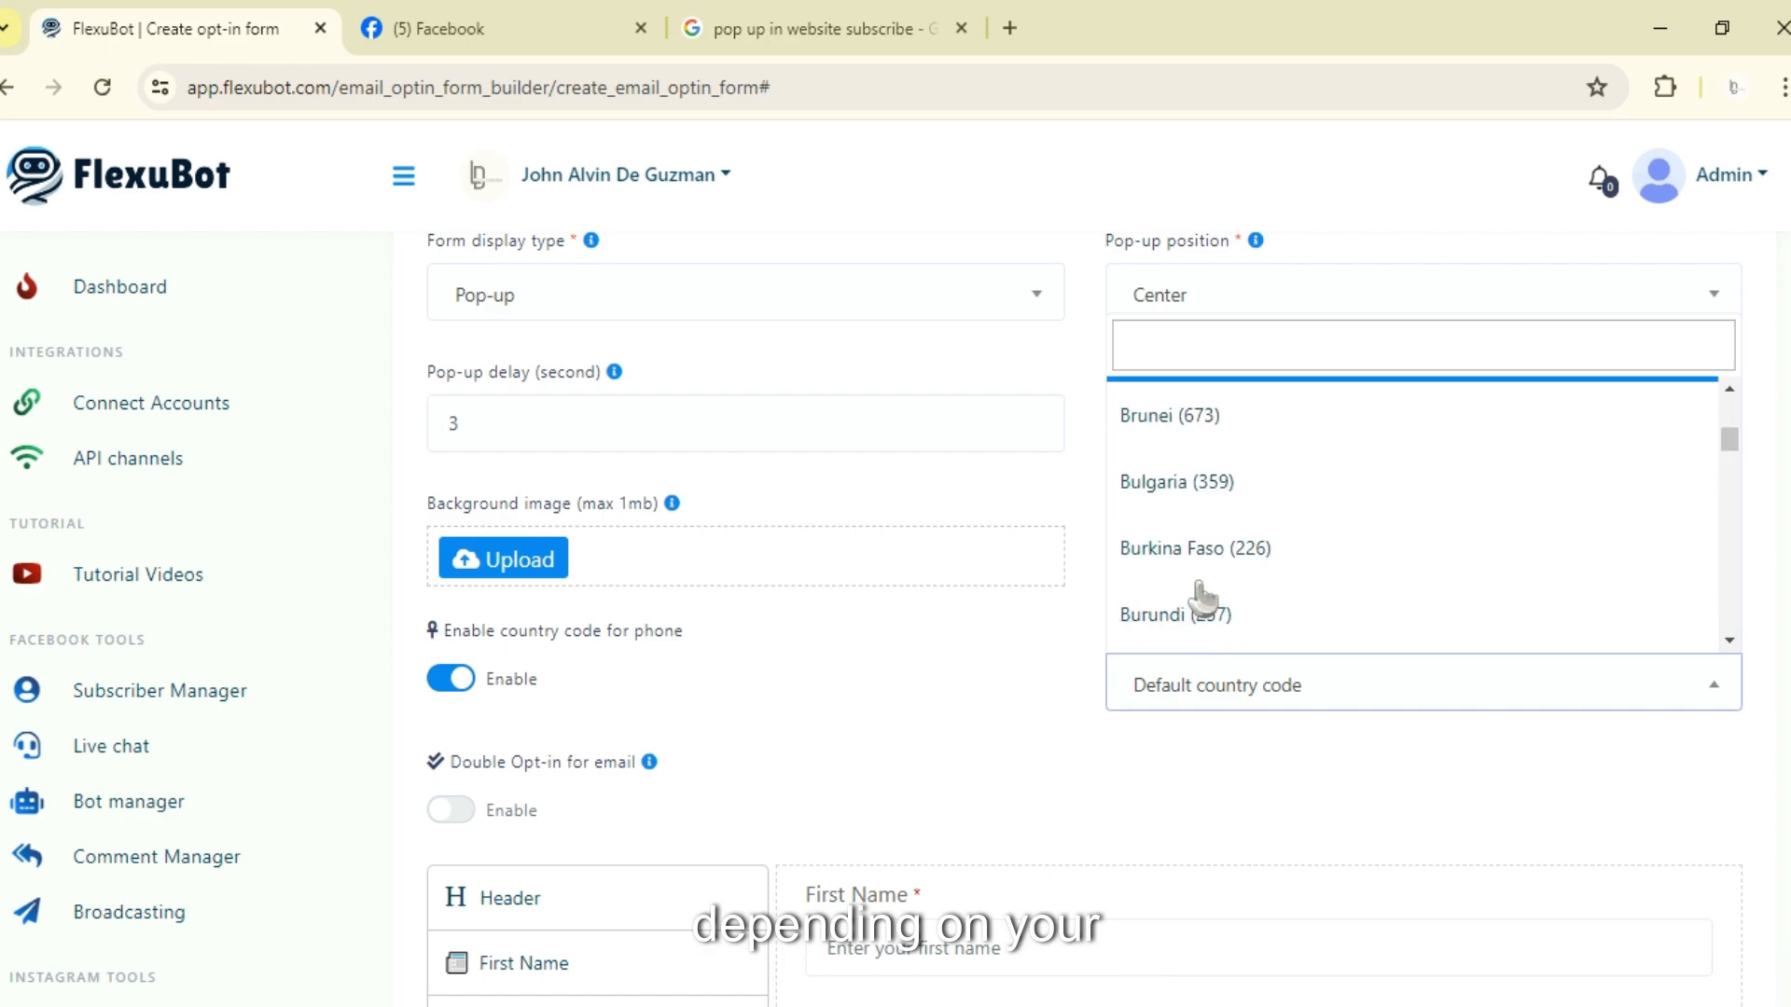
{"action": "scroll", "coordinate": [1204, 596], "scroll_direction": "down", "scroll_amount": 15}
{"action": "left_click", "coordinate": [959, 731]}
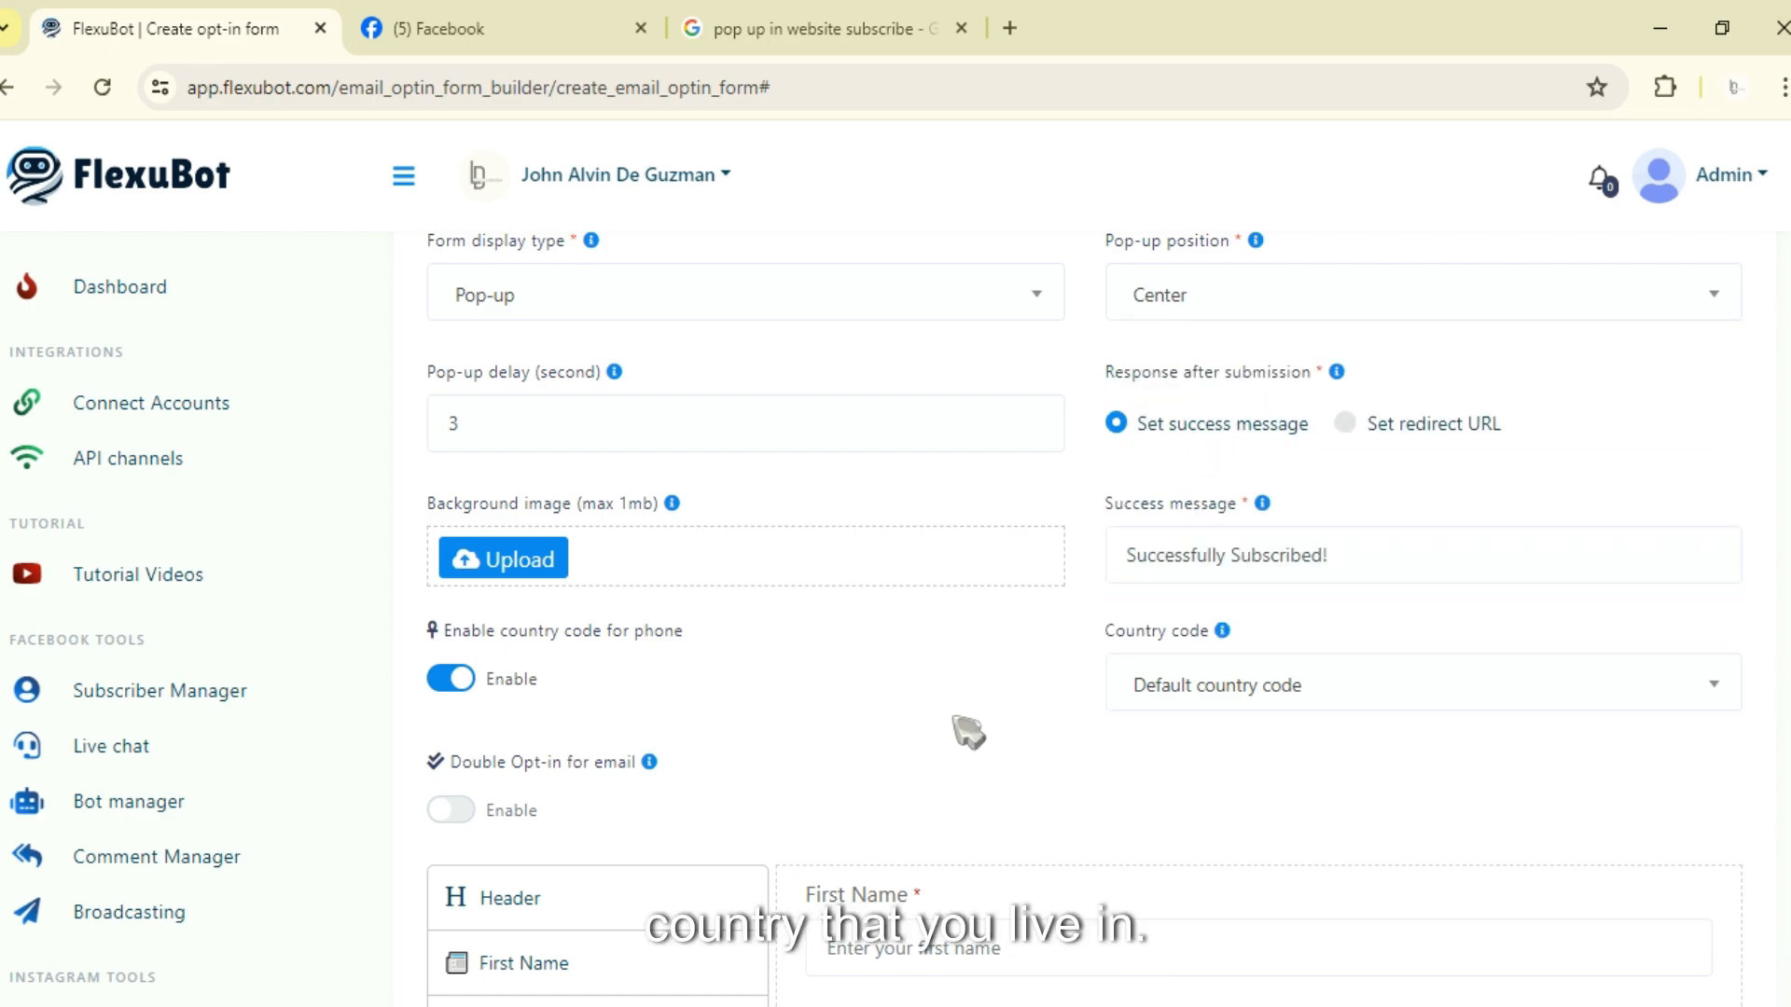
{"action": "left_click", "coordinate": [458, 680]}
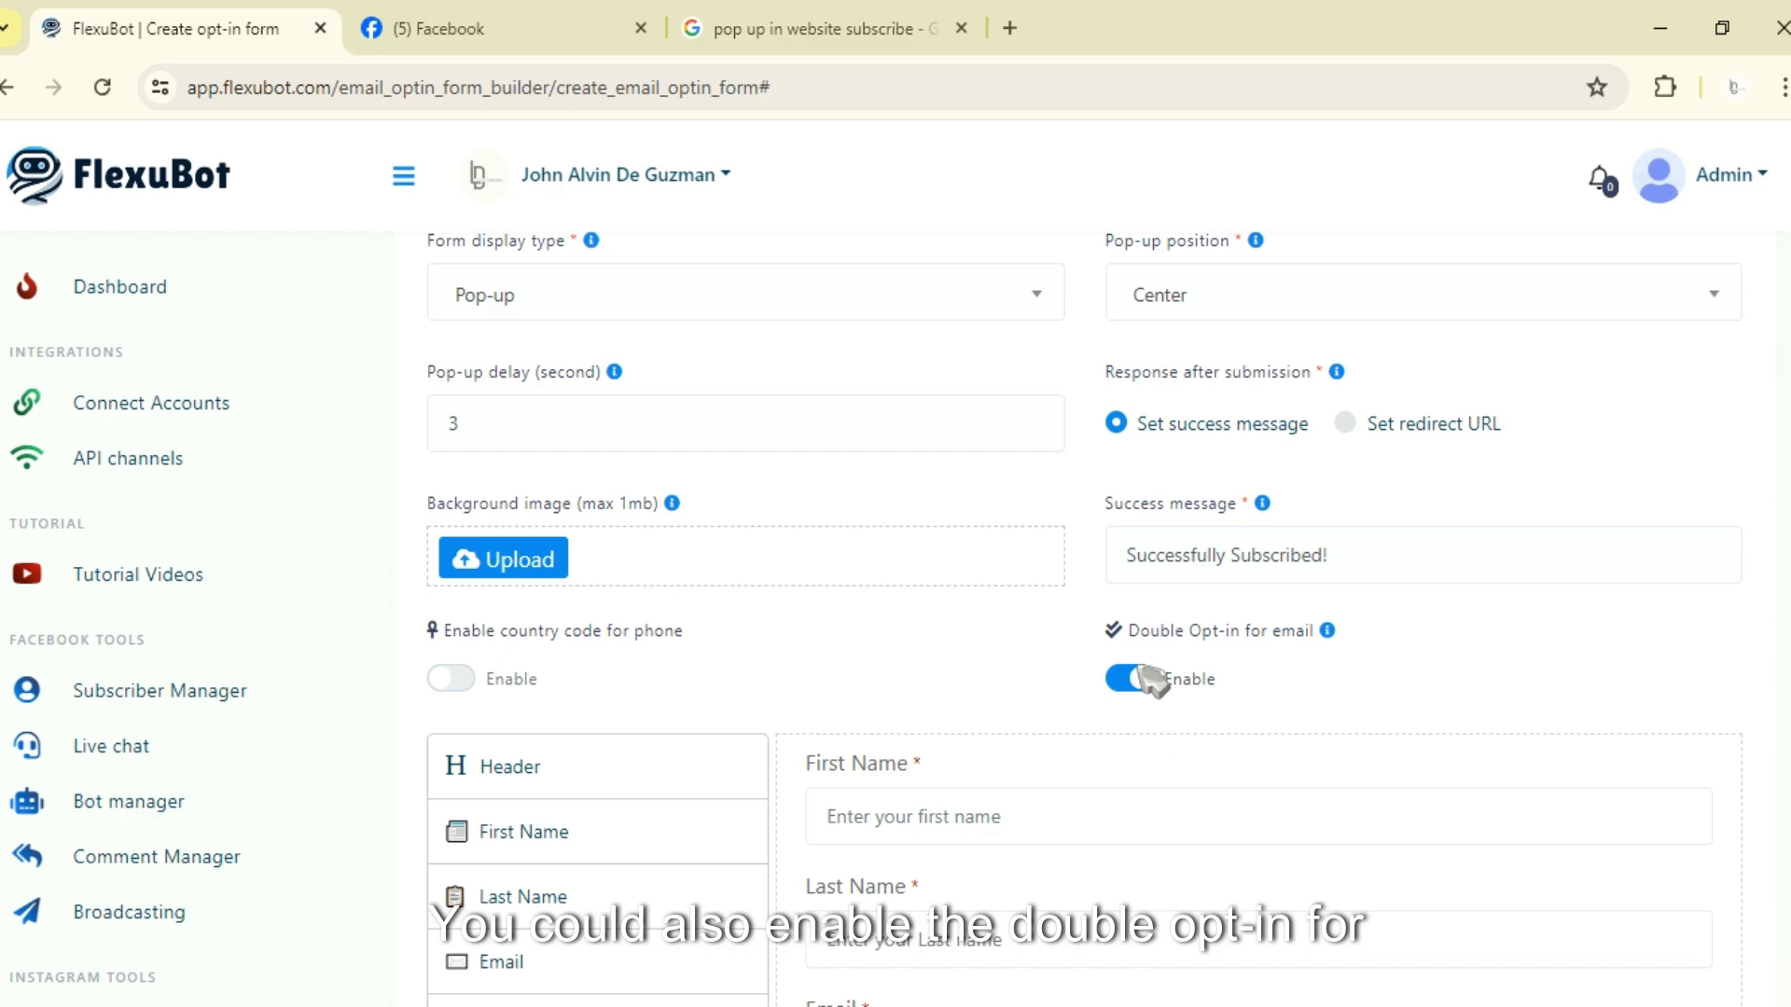
{"action": "left_click", "coordinate": [1138, 689]}
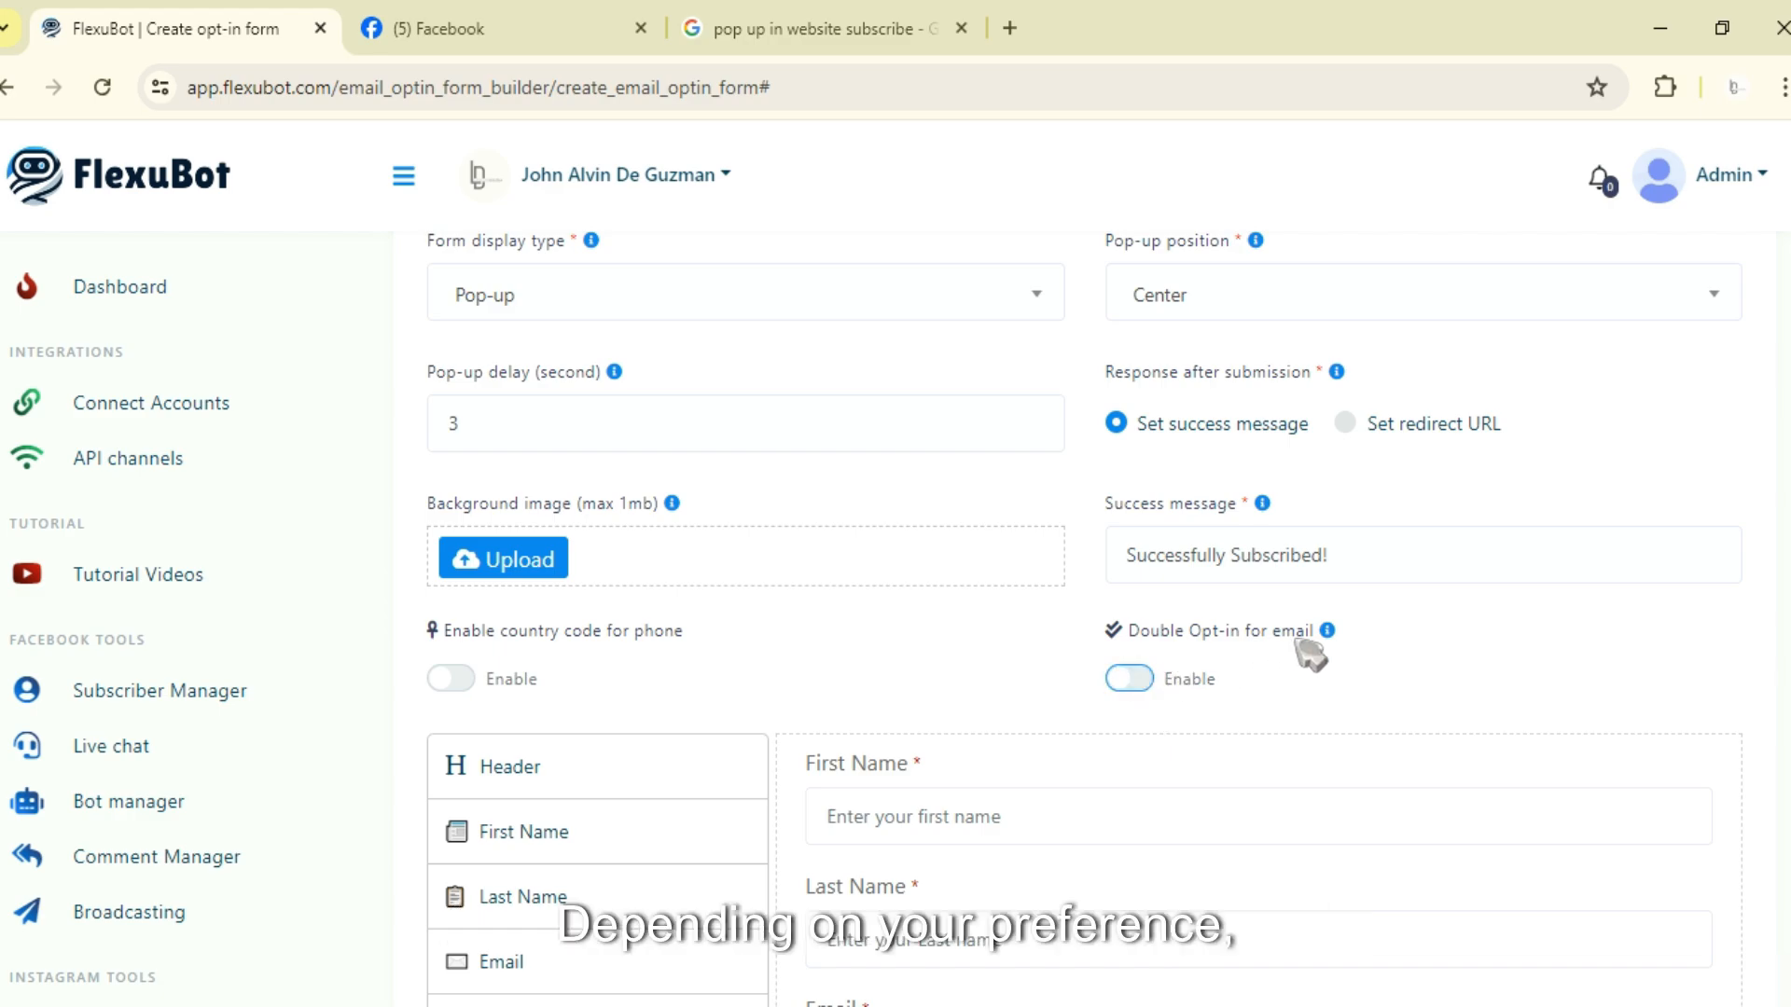
{"action": "mouse_move", "coordinate": [1306, 645]}
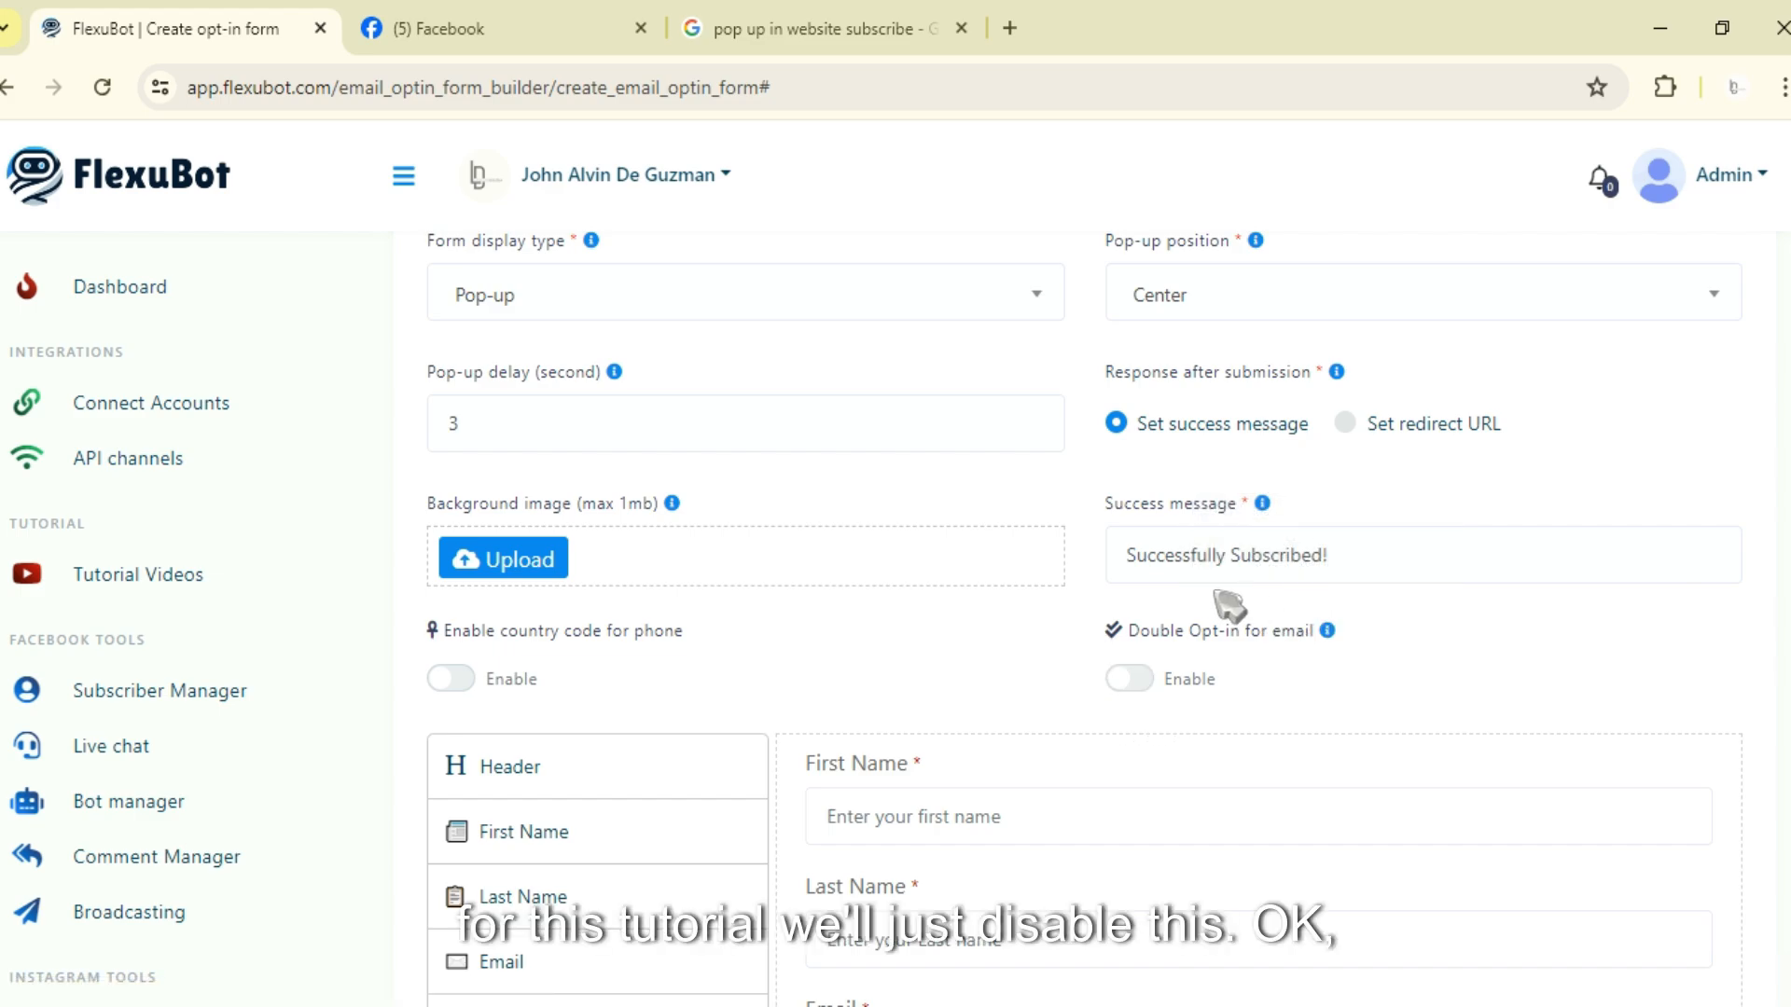
Step: Add a Phone number field to the form and move it between the Last Name and Email fields
{"action": "scroll", "coordinate": [907, 599], "scroll_direction": "down", "scroll_amount": 4}
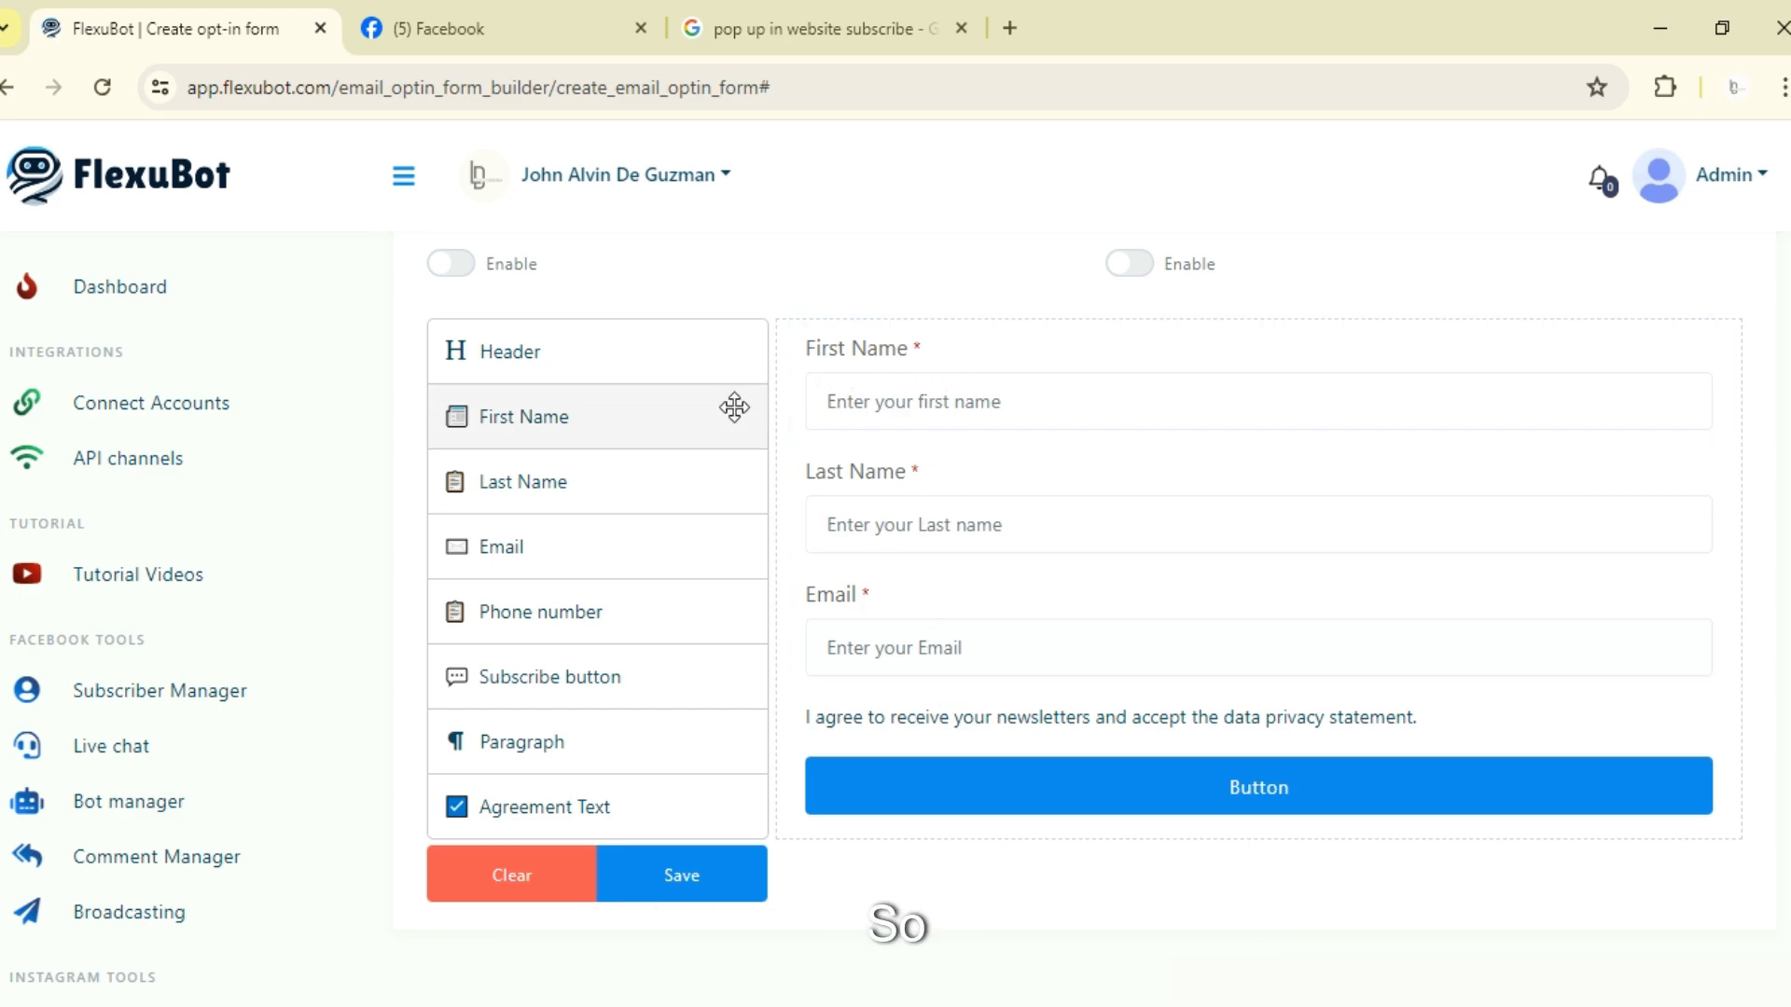
{"action": "left_click", "coordinate": [579, 612]}
{"action": "scroll", "coordinate": [585, 619], "scroll_direction": "down", "scroll_amount": 2}
{"action": "left_click", "coordinate": [928, 732]}
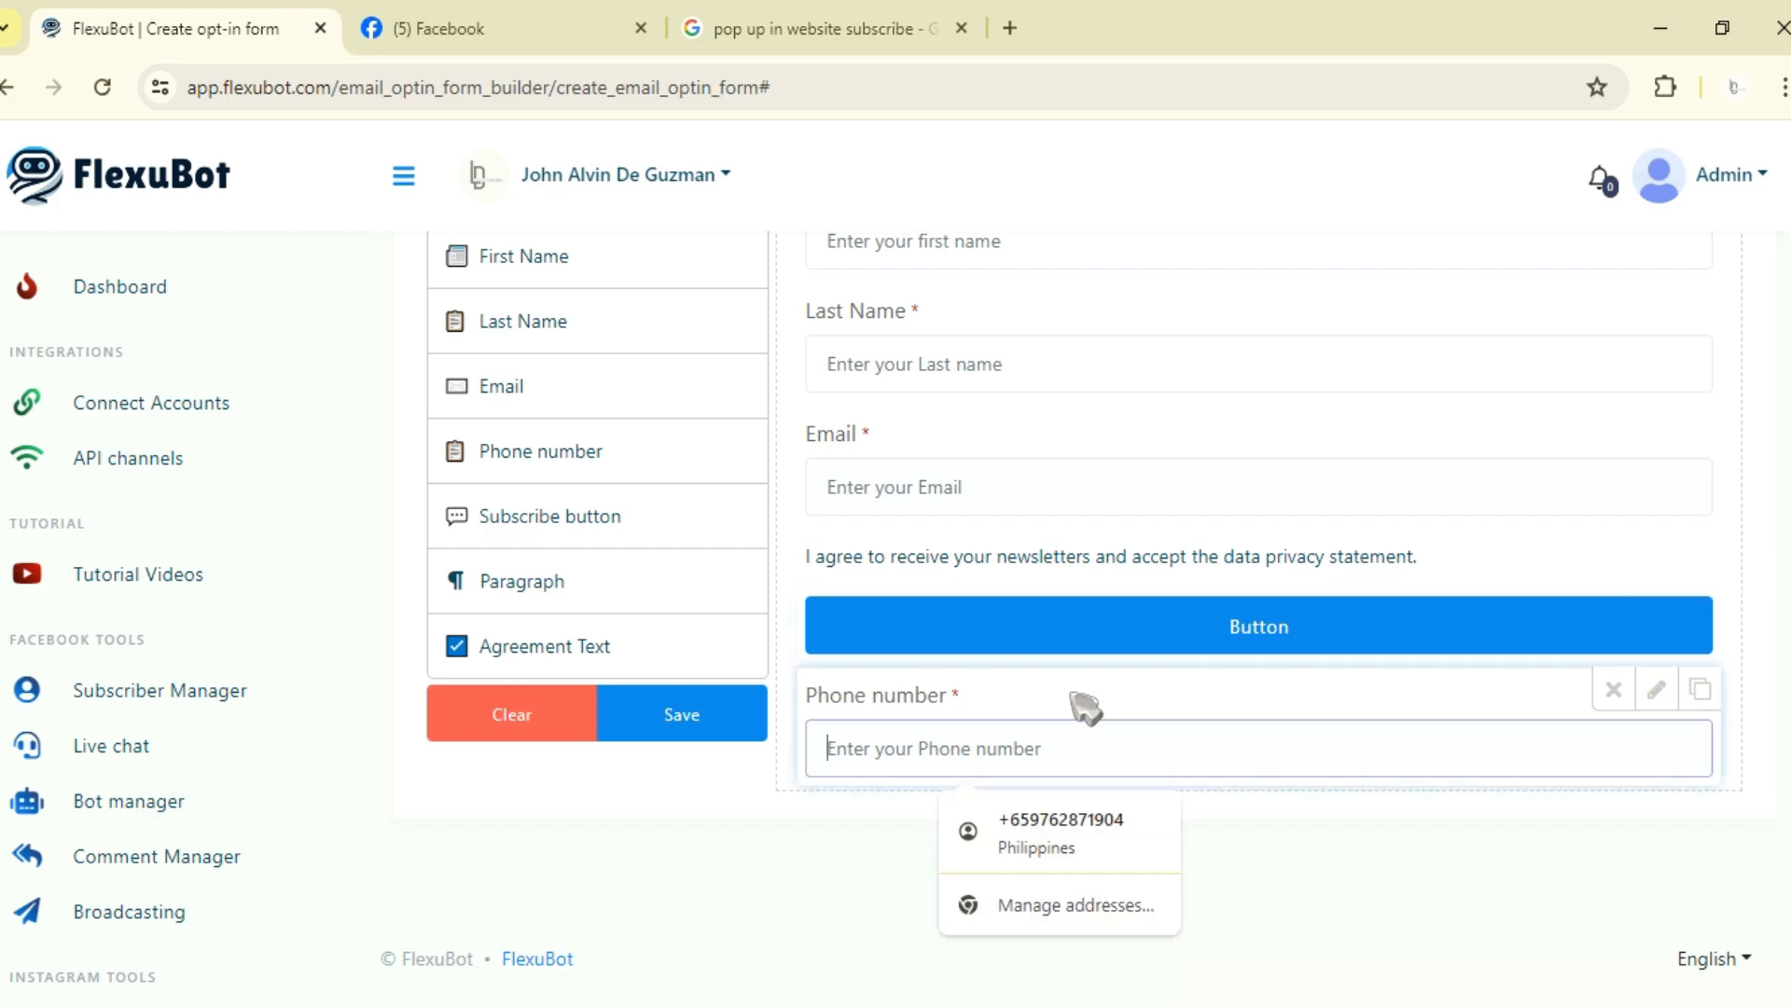
{"action": "left_click_drag", "start_coordinate": [1368, 711], "coordinate": [591, 567]}
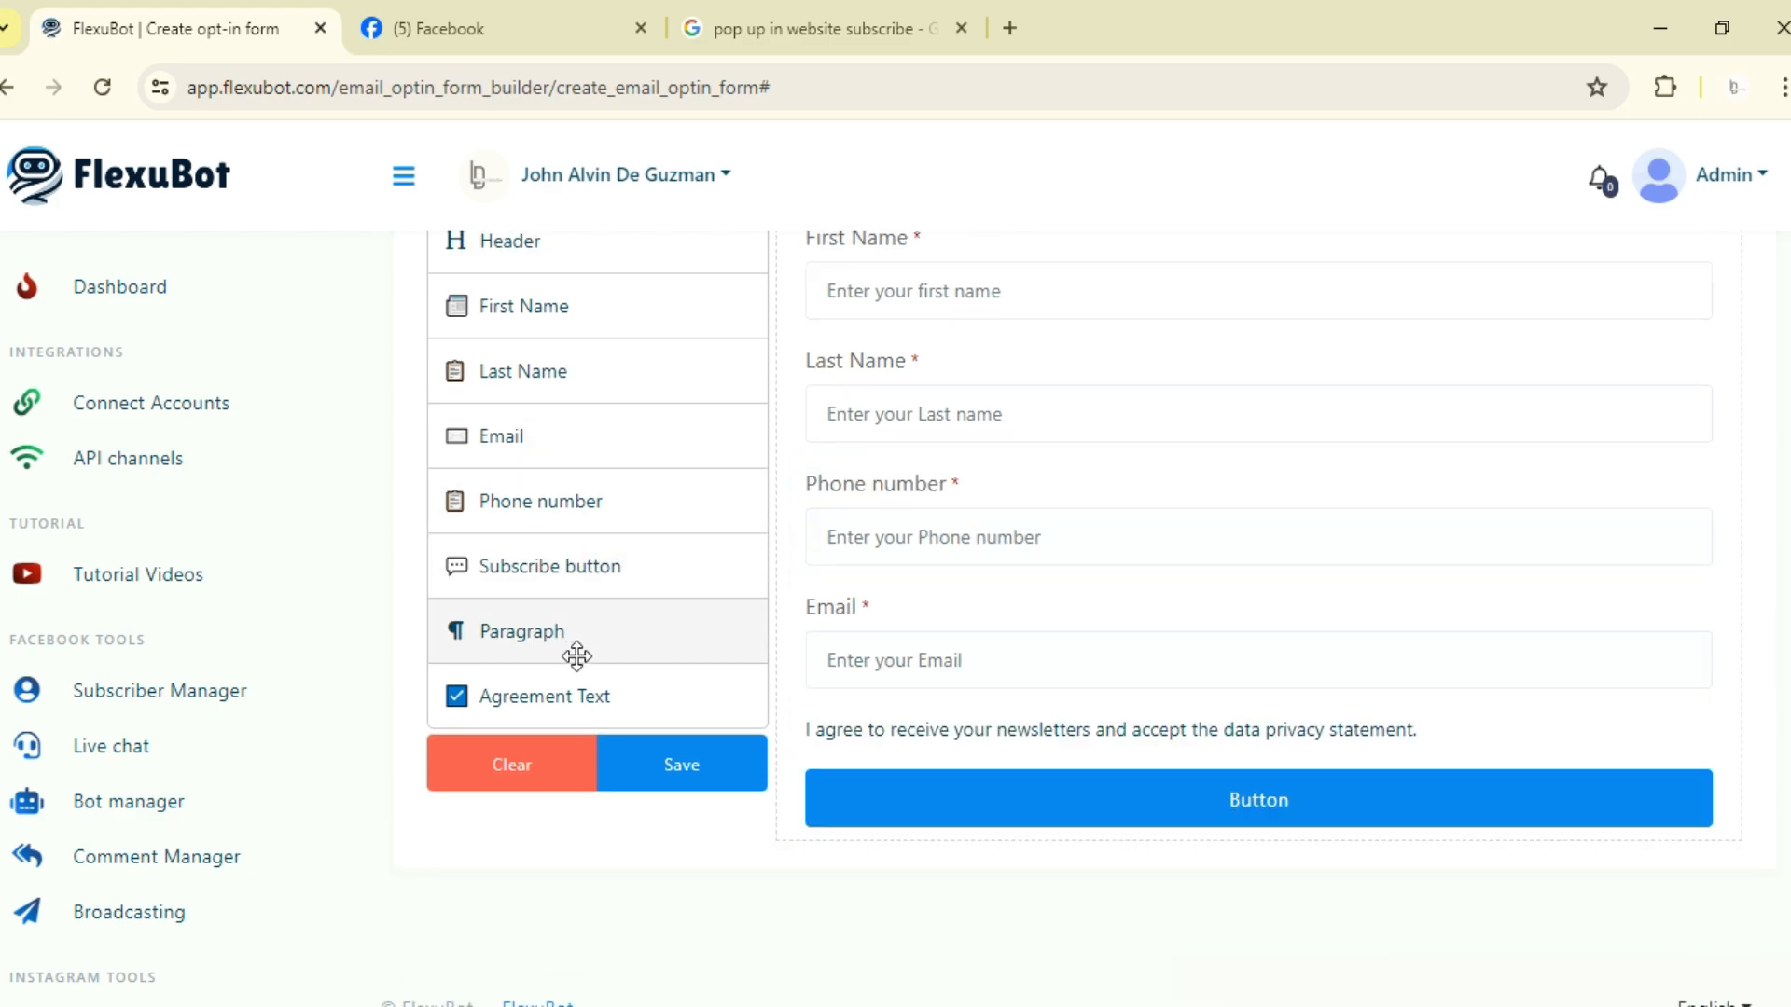
Step: Add Paragraph elements to the form, one at the top and one below the Email field
{"action": "left_click_drag", "start_coordinate": [560, 646], "coordinate": [1135, 253]}
{"action": "scroll", "coordinate": [1104, 607], "scroll_direction": "up", "scroll_amount": 5}
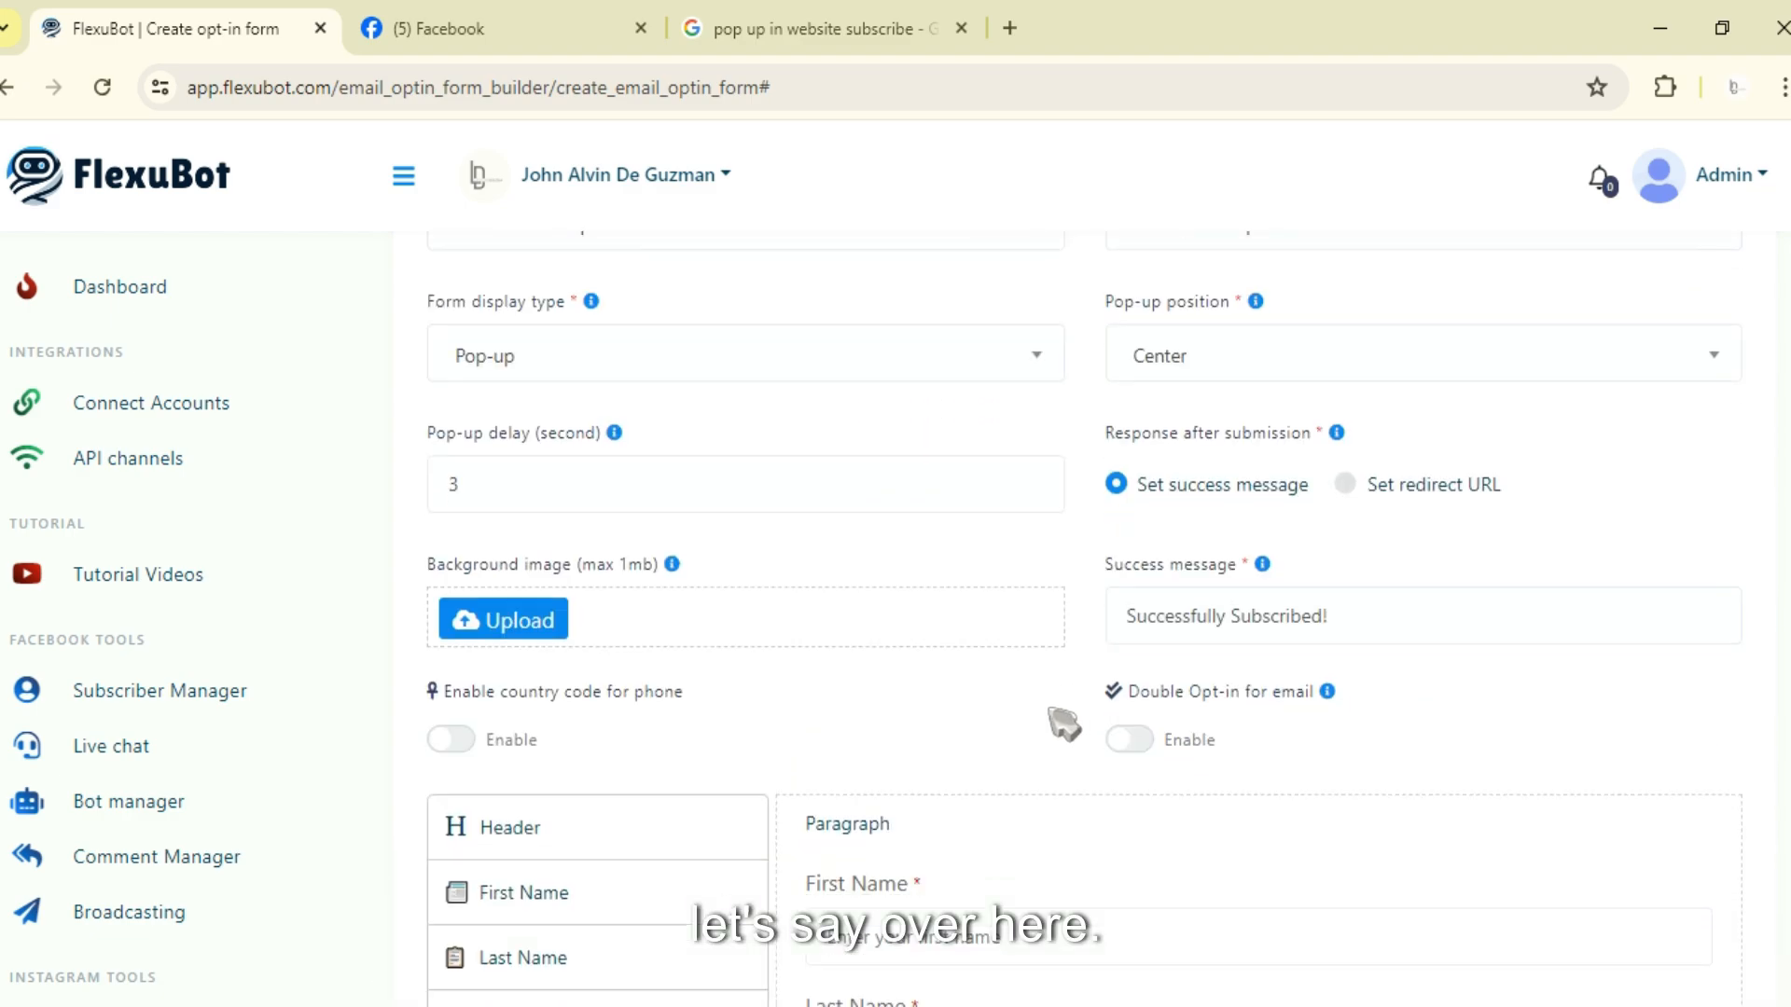
{"action": "scroll", "coordinate": [1045, 718], "scroll_direction": "down", "scroll_amount": 1}
{"action": "scroll", "coordinate": [1008, 717], "scroll_direction": "down", "scroll_amount": 4}
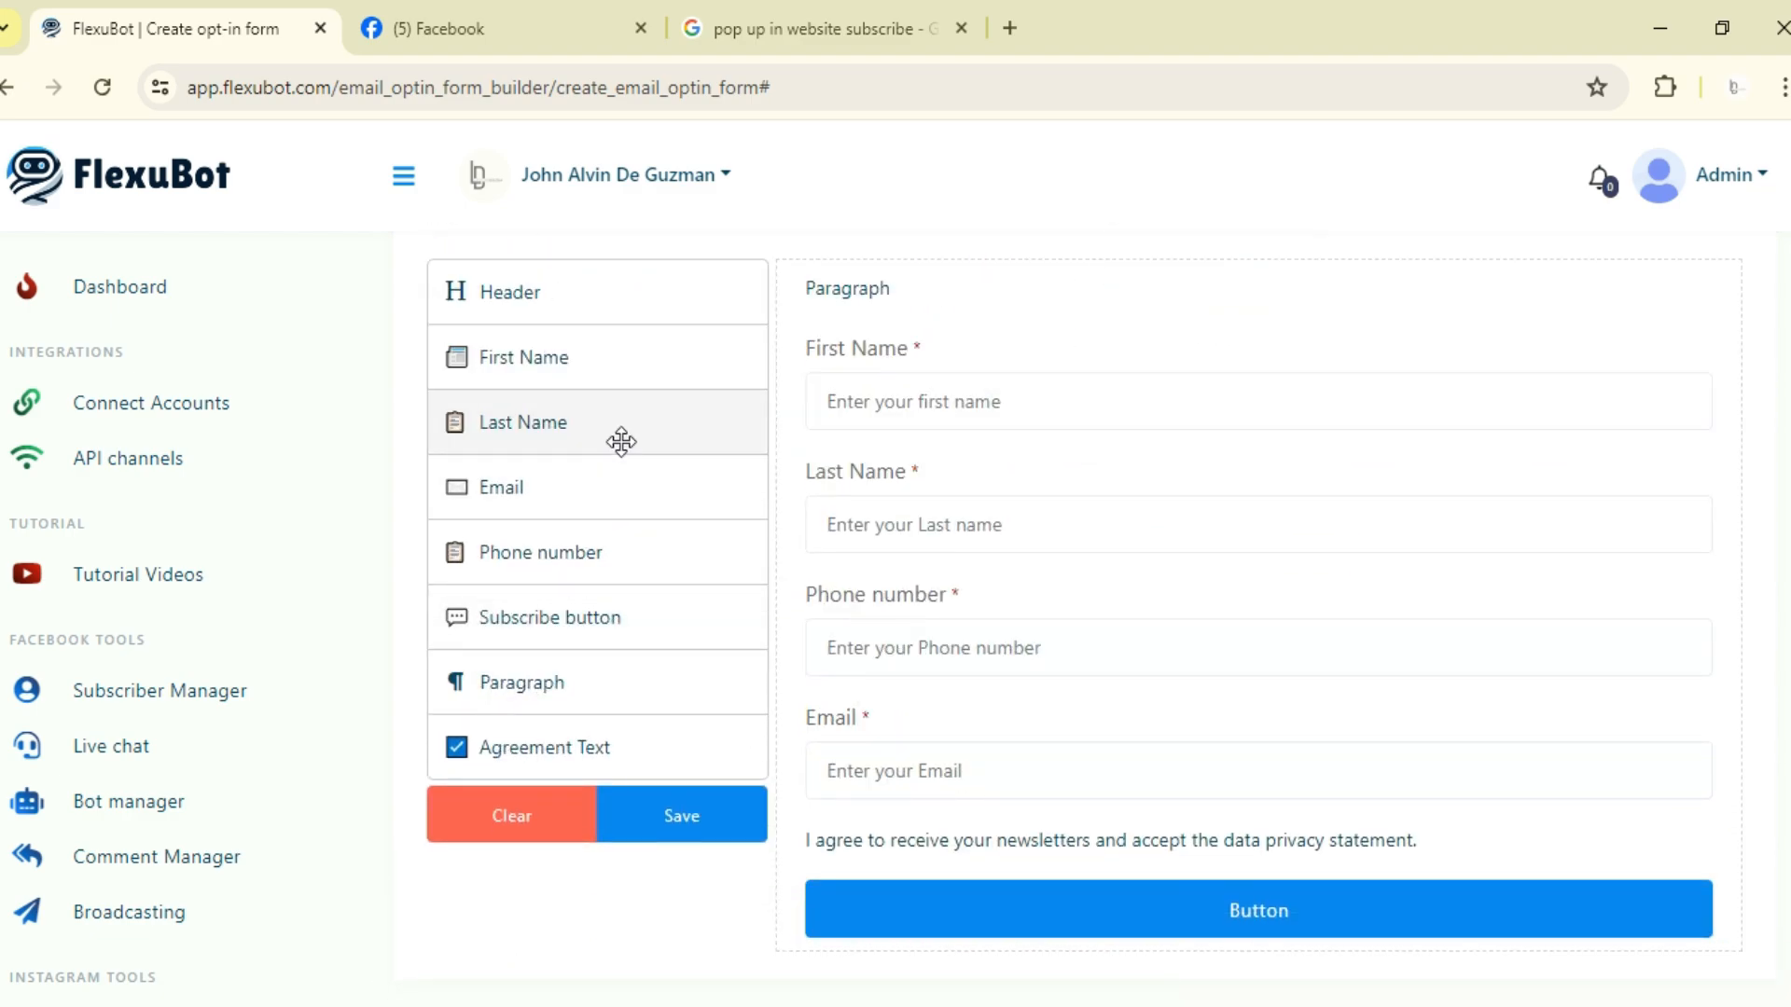
{"action": "left_click_drag", "start_coordinate": [588, 680], "coordinate": [956, 776]}
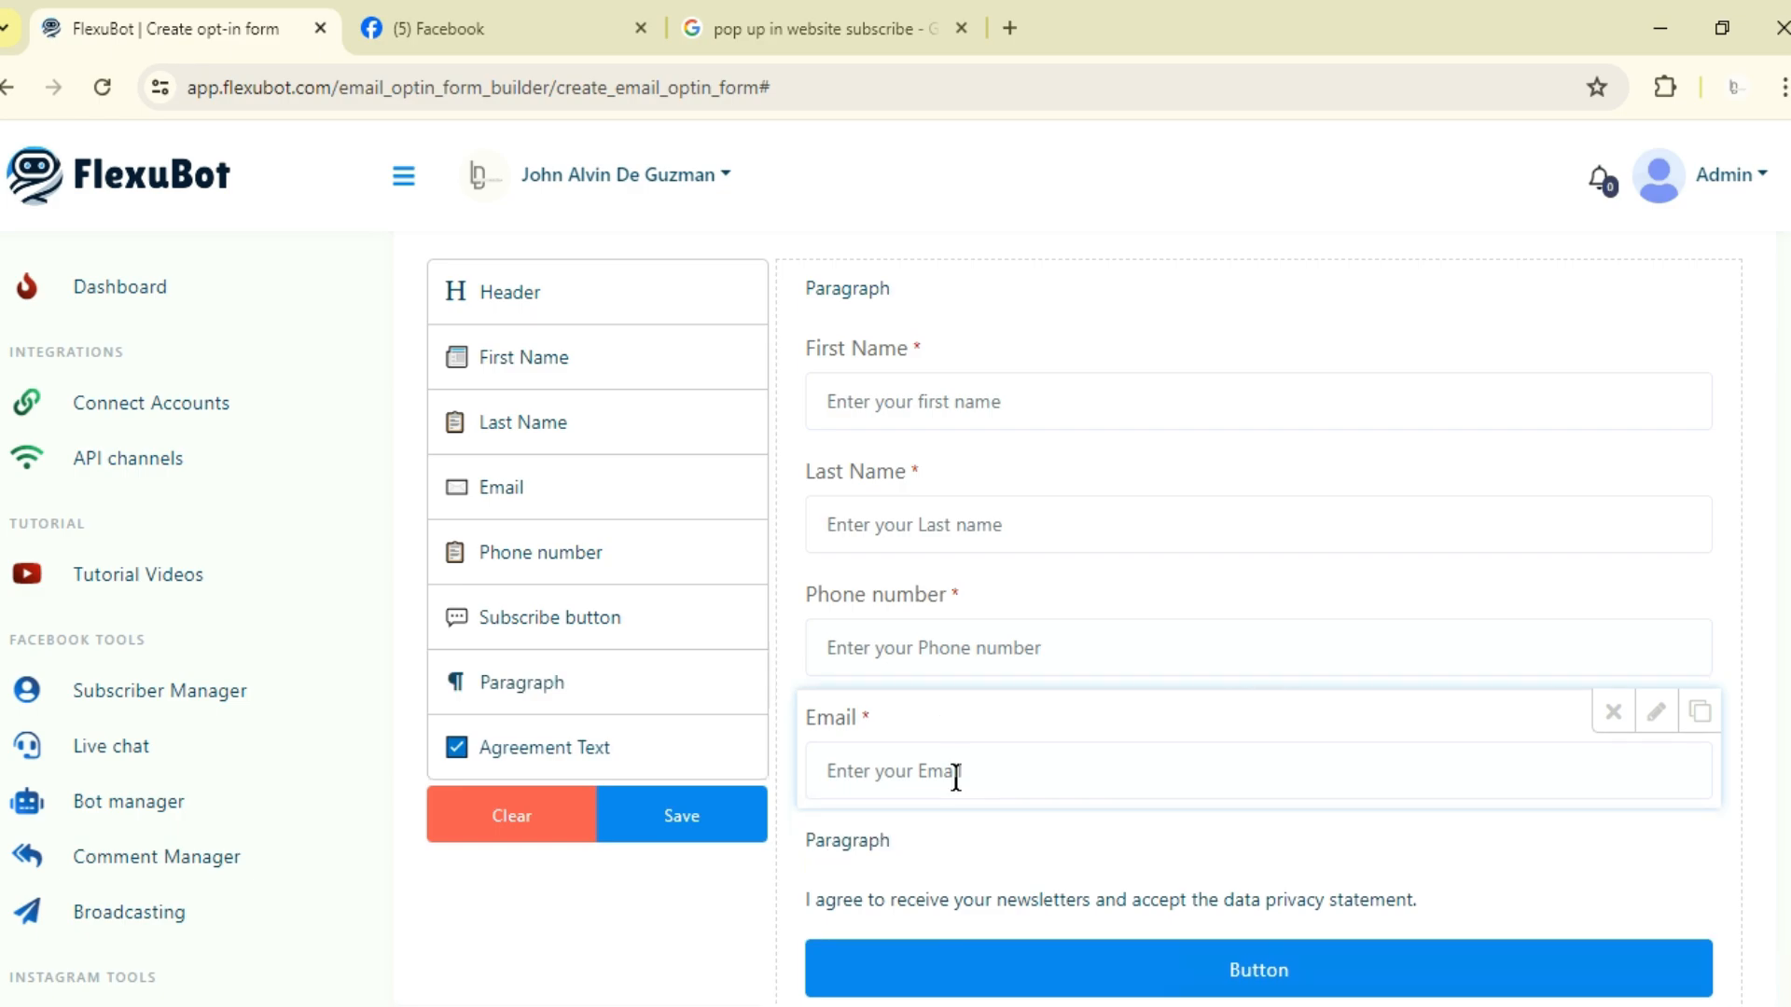
Step: Set the lower paragraph's content to 'Thank You Very Much For your Patience an For answering this form!!!'
{"action": "scroll", "coordinate": [1122, 611], "scroll_direction": "down", "scroll_amount": 2}
{"action": "left_click", "coordinate": [1102, 633]}
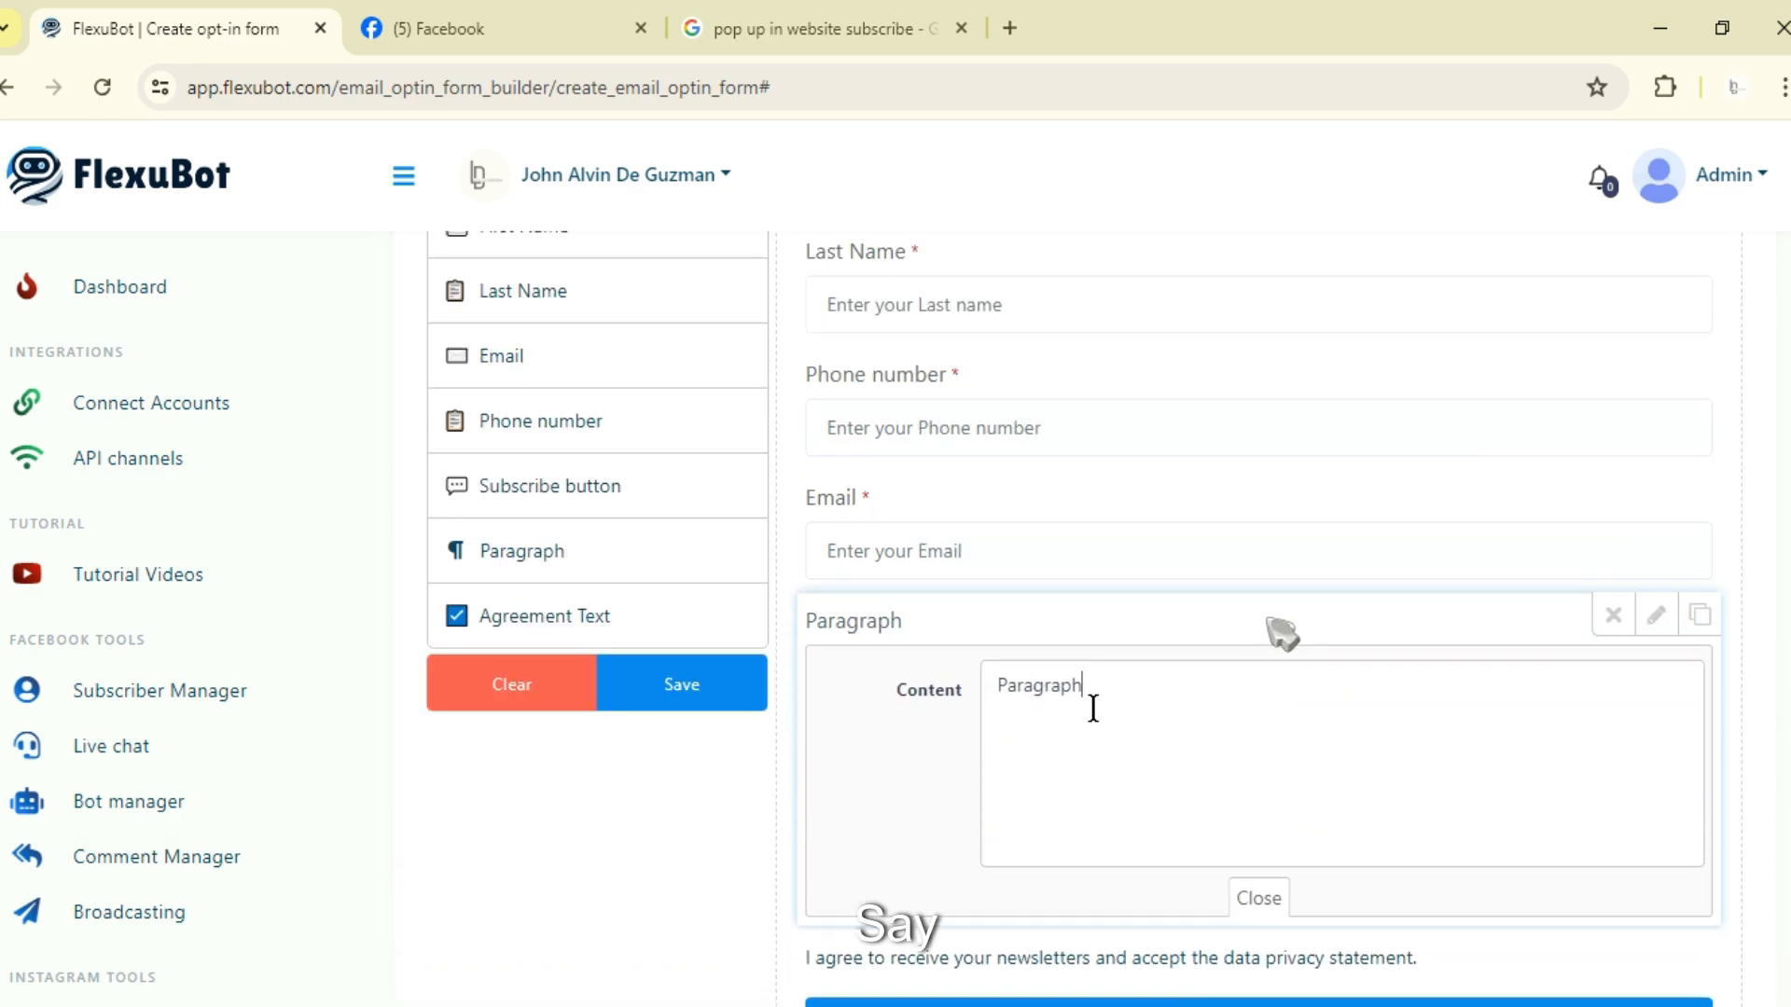
{"action": "left_click_drag", "start_coordinate": [1089, 701], "coordinate": [960, 712]}
{"action": "type", "text": "T"}
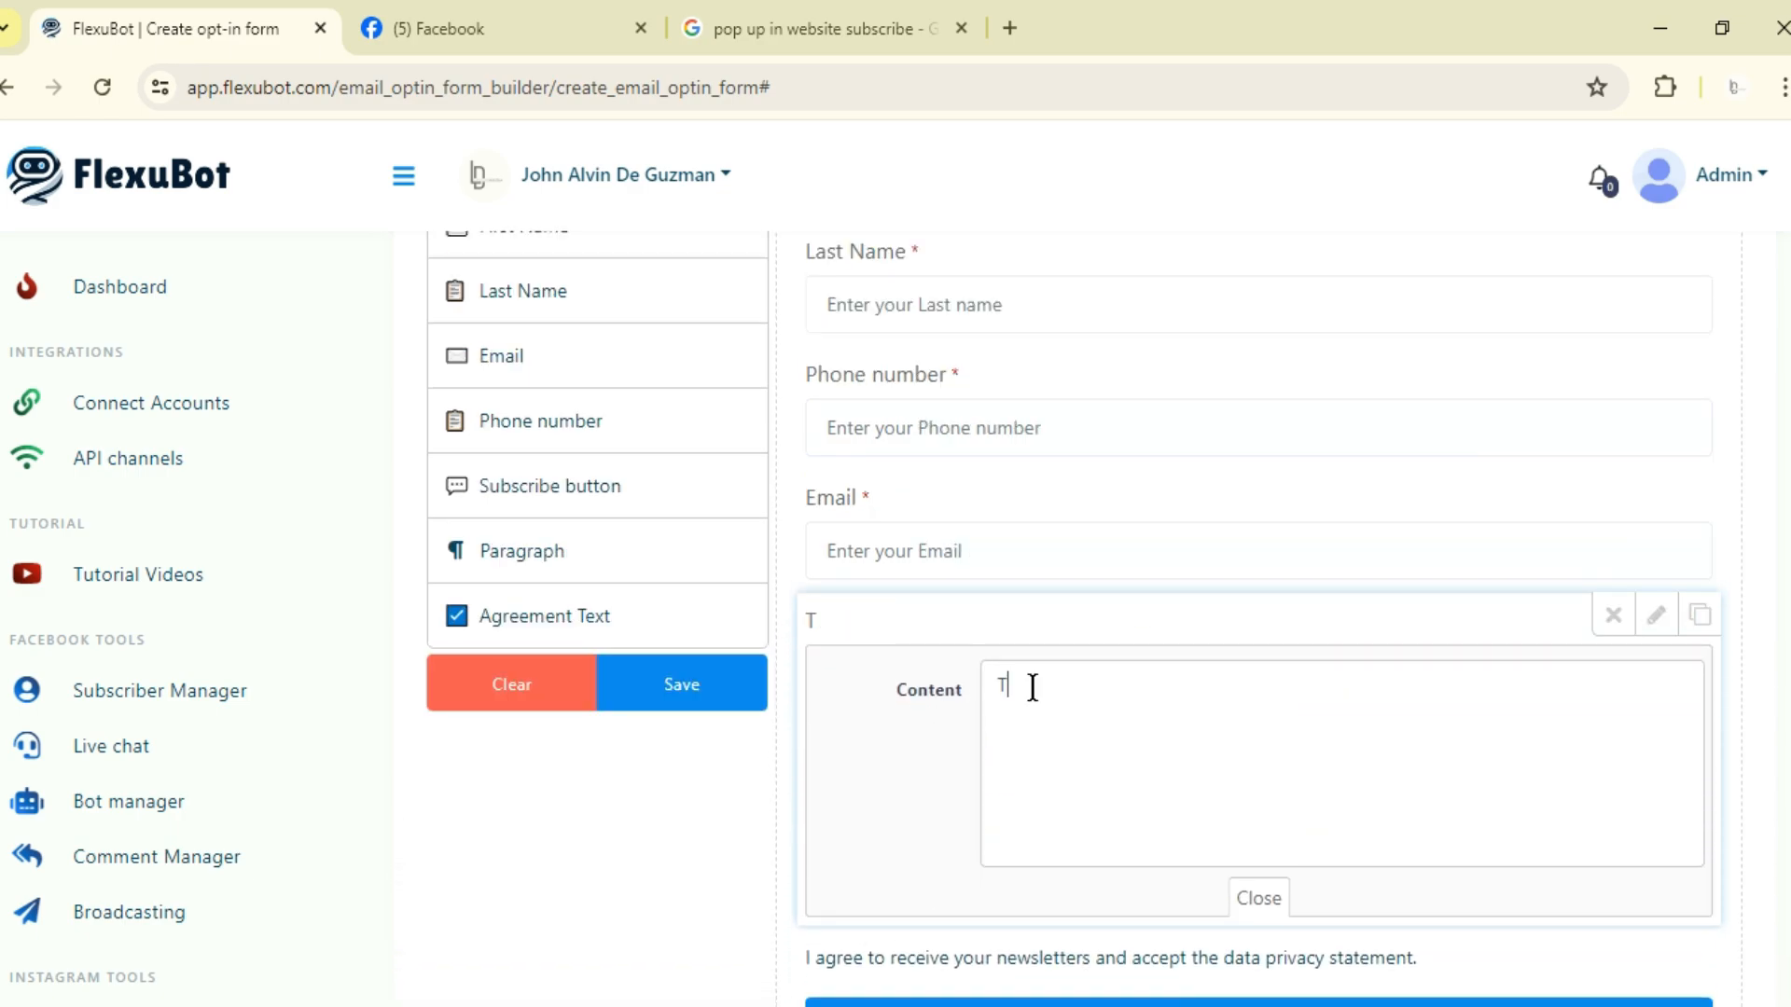
{"action": "type", "text": "hank Y"}
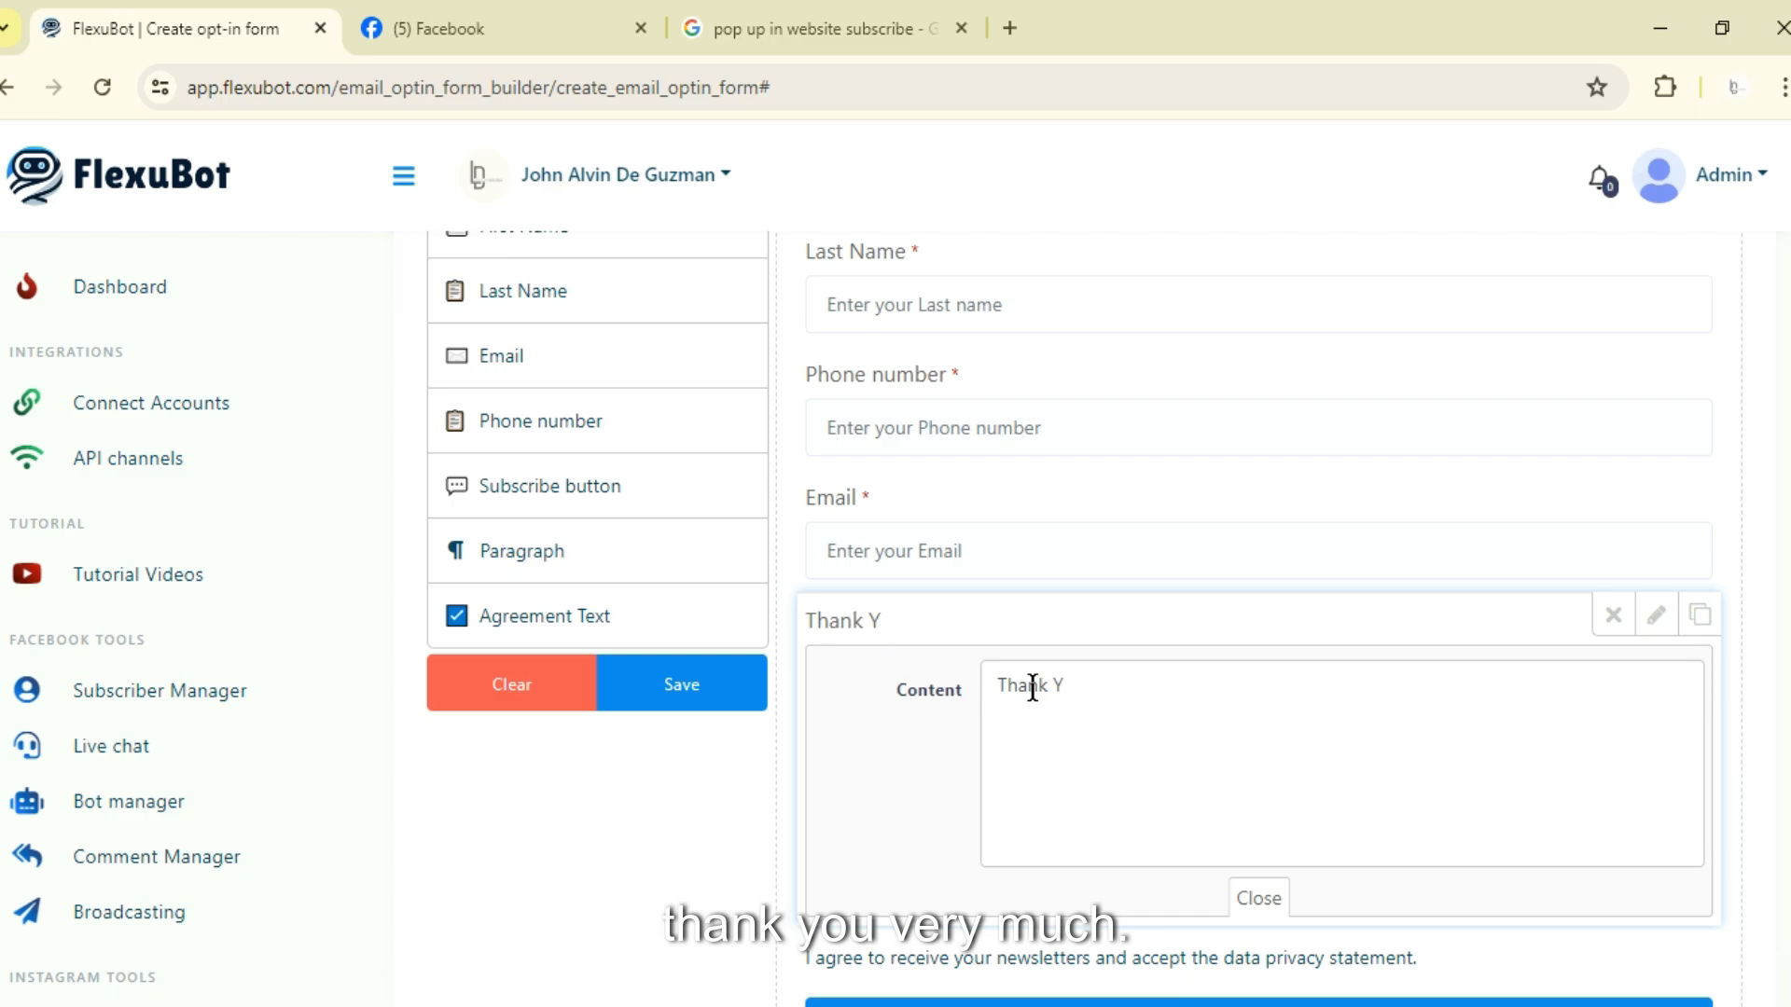
{"action": "type", "text": "ou Very "}
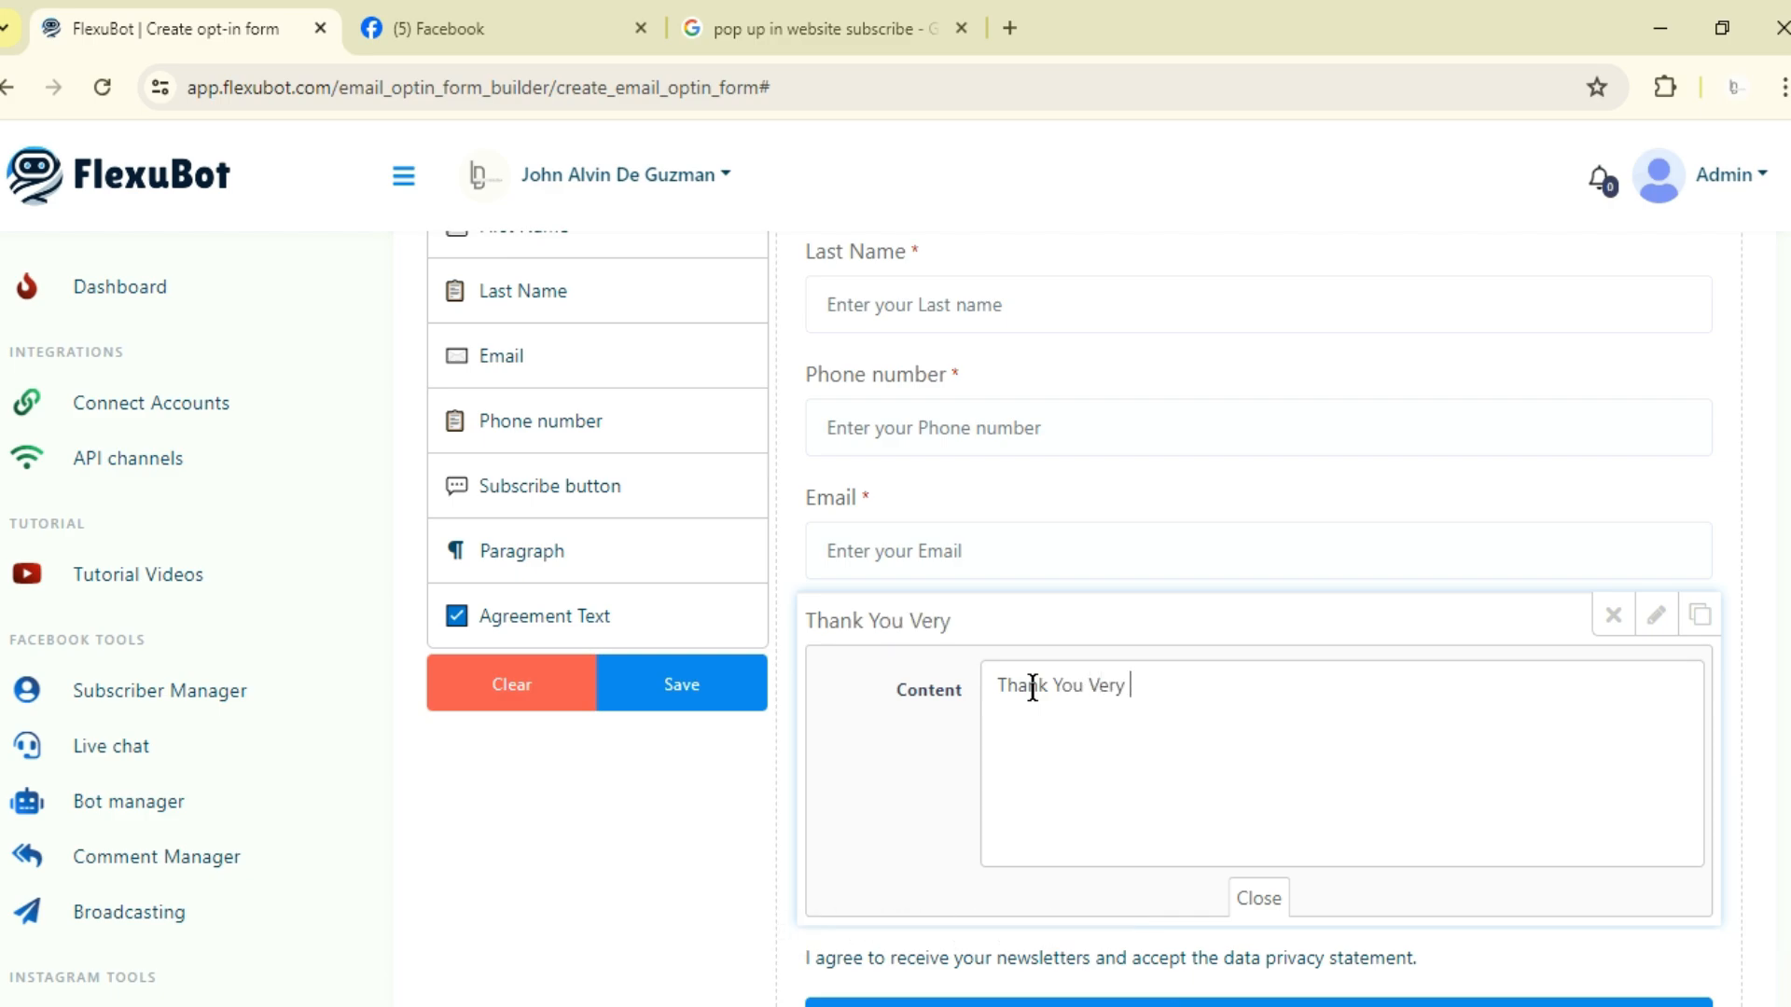
{"action": "type", "text": "Much For your "}
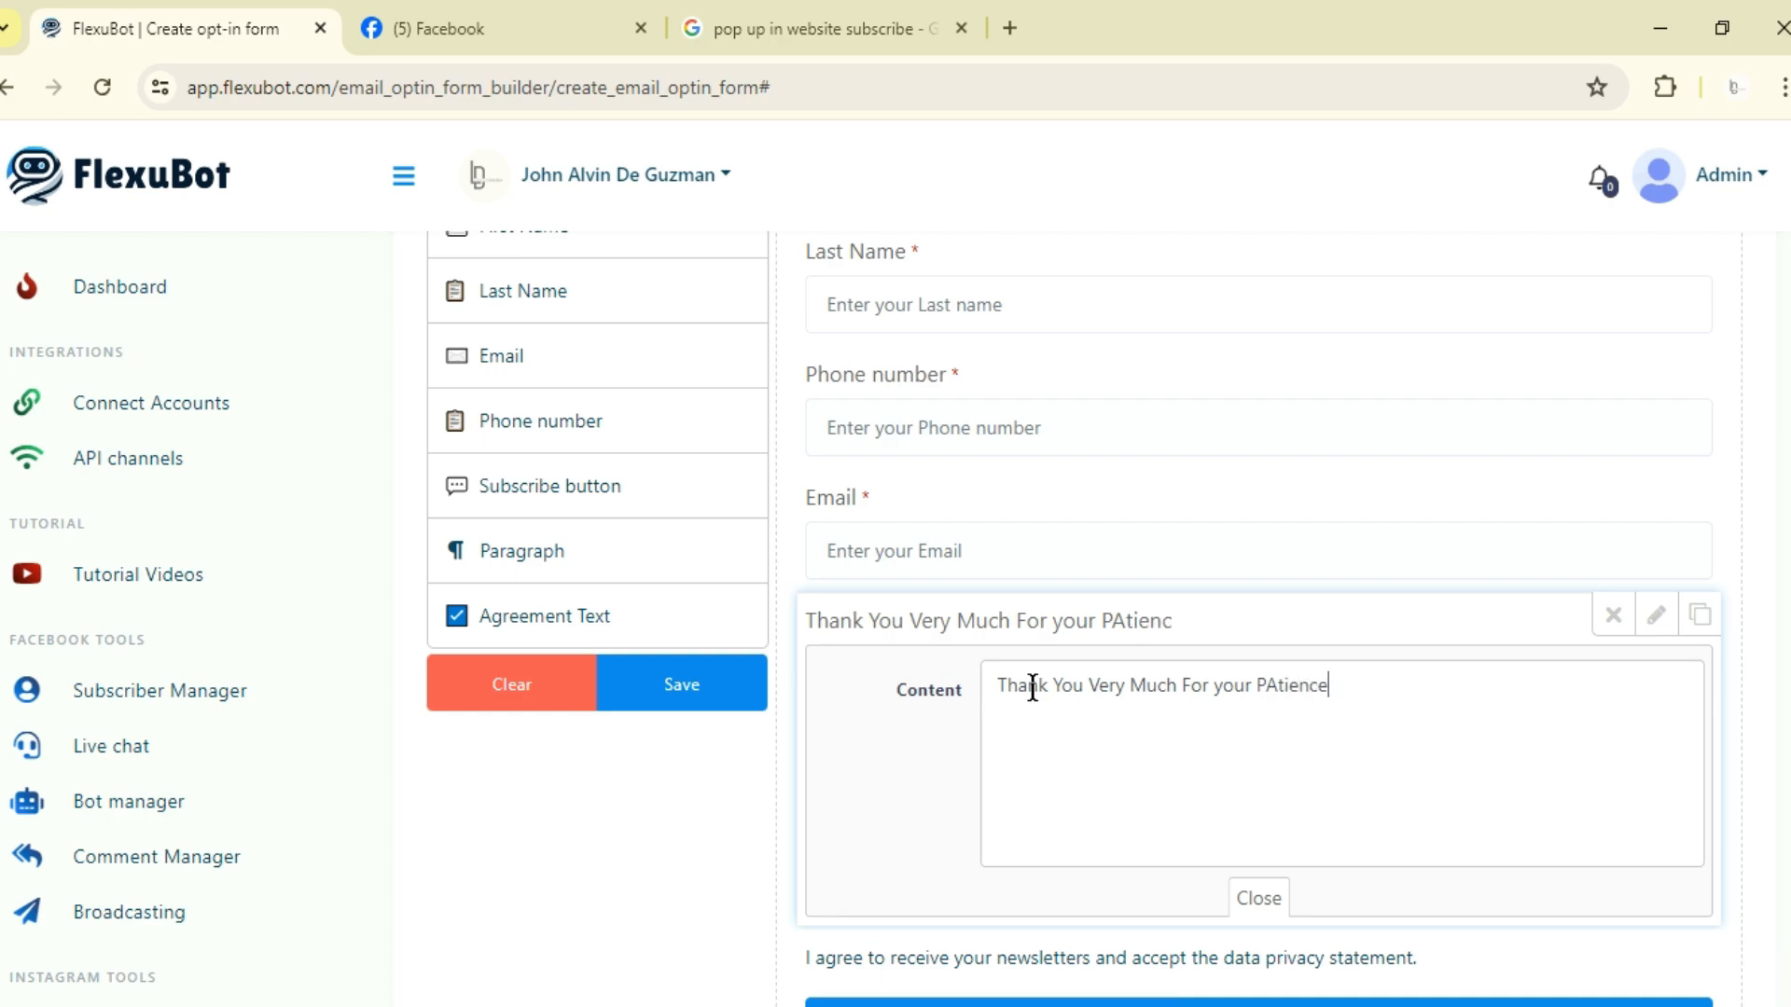
{"action": "type", "text": "Patience an "}
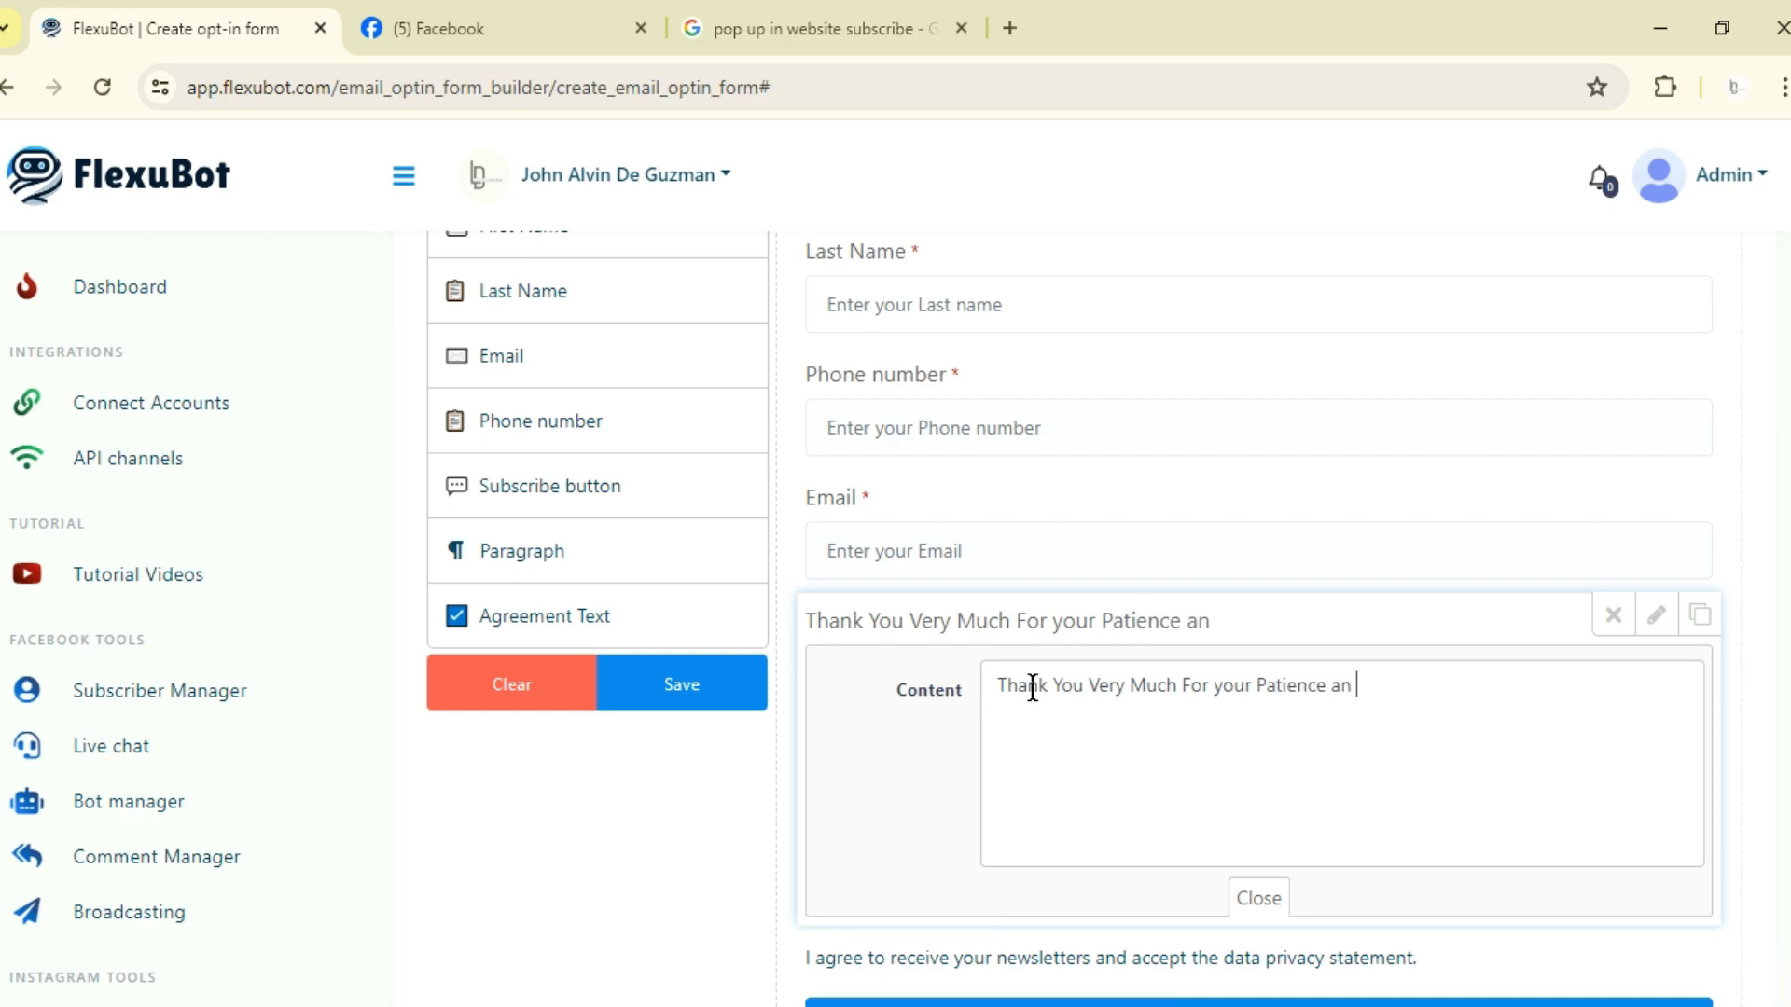
{"action": "type", "text": "For answering th"}
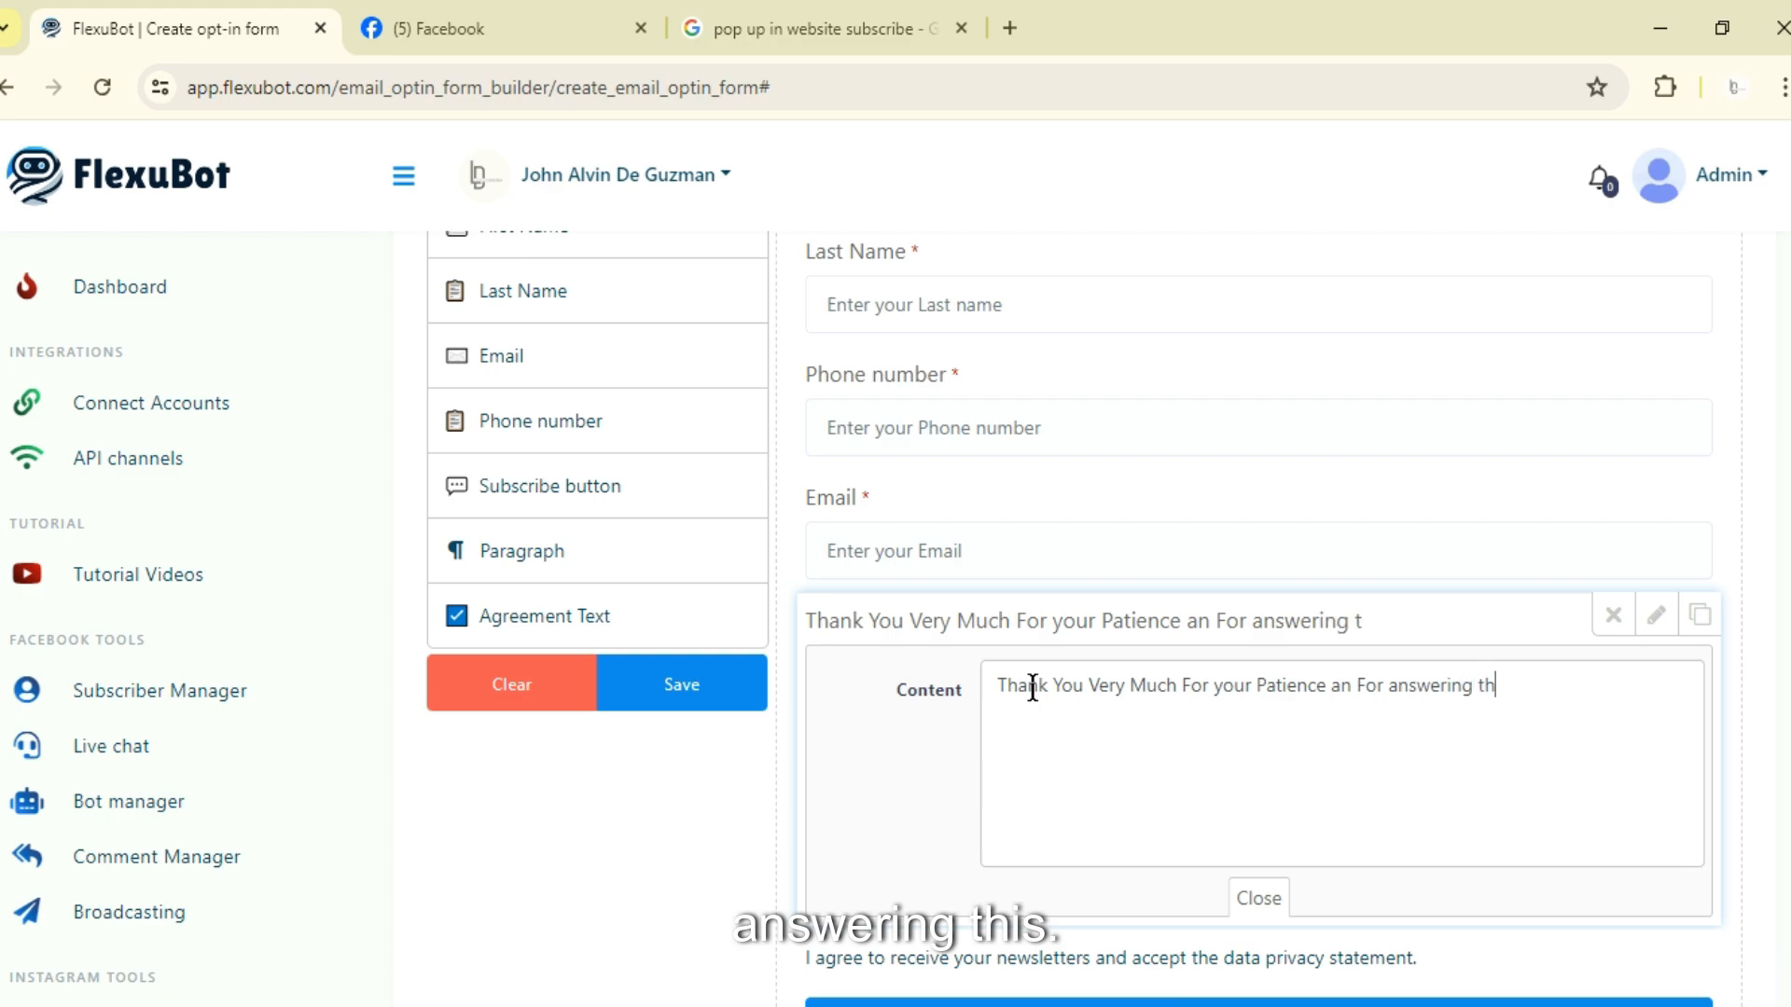
{"action": "type", "text": "is form!!!"}
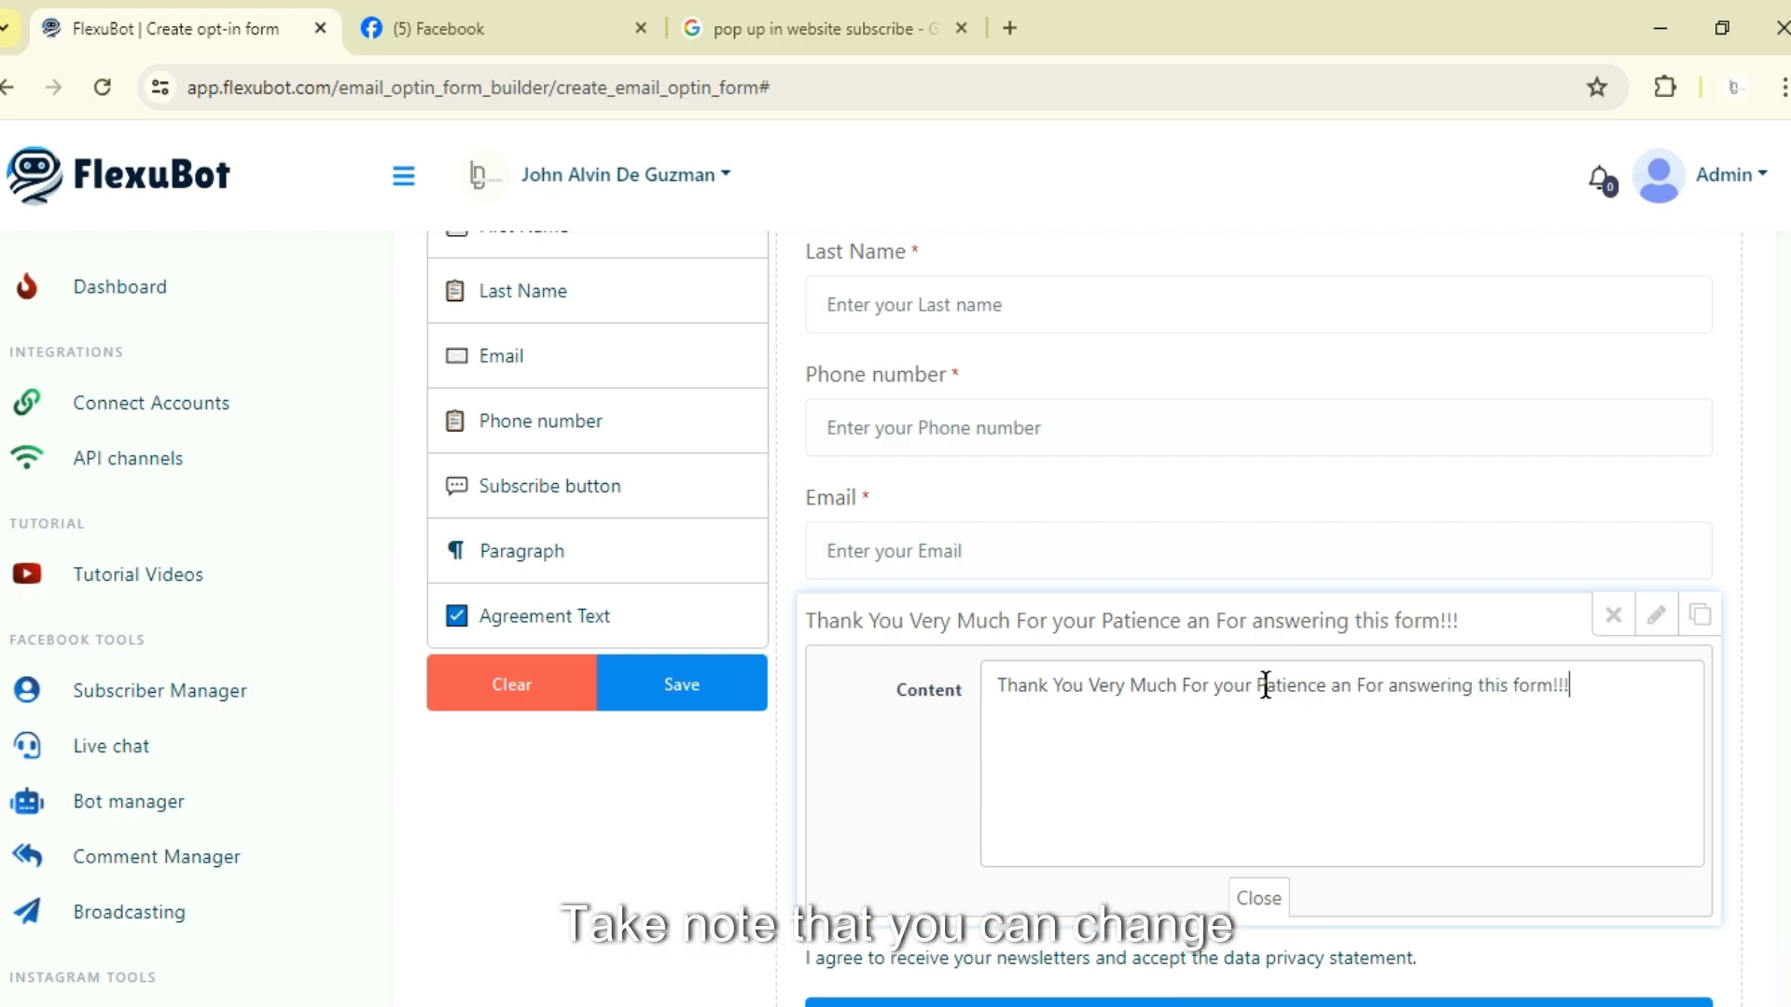
{"action": "left_click_drag", "start_coordinate": [1594, 683], "coordinate": [1012, 686]}
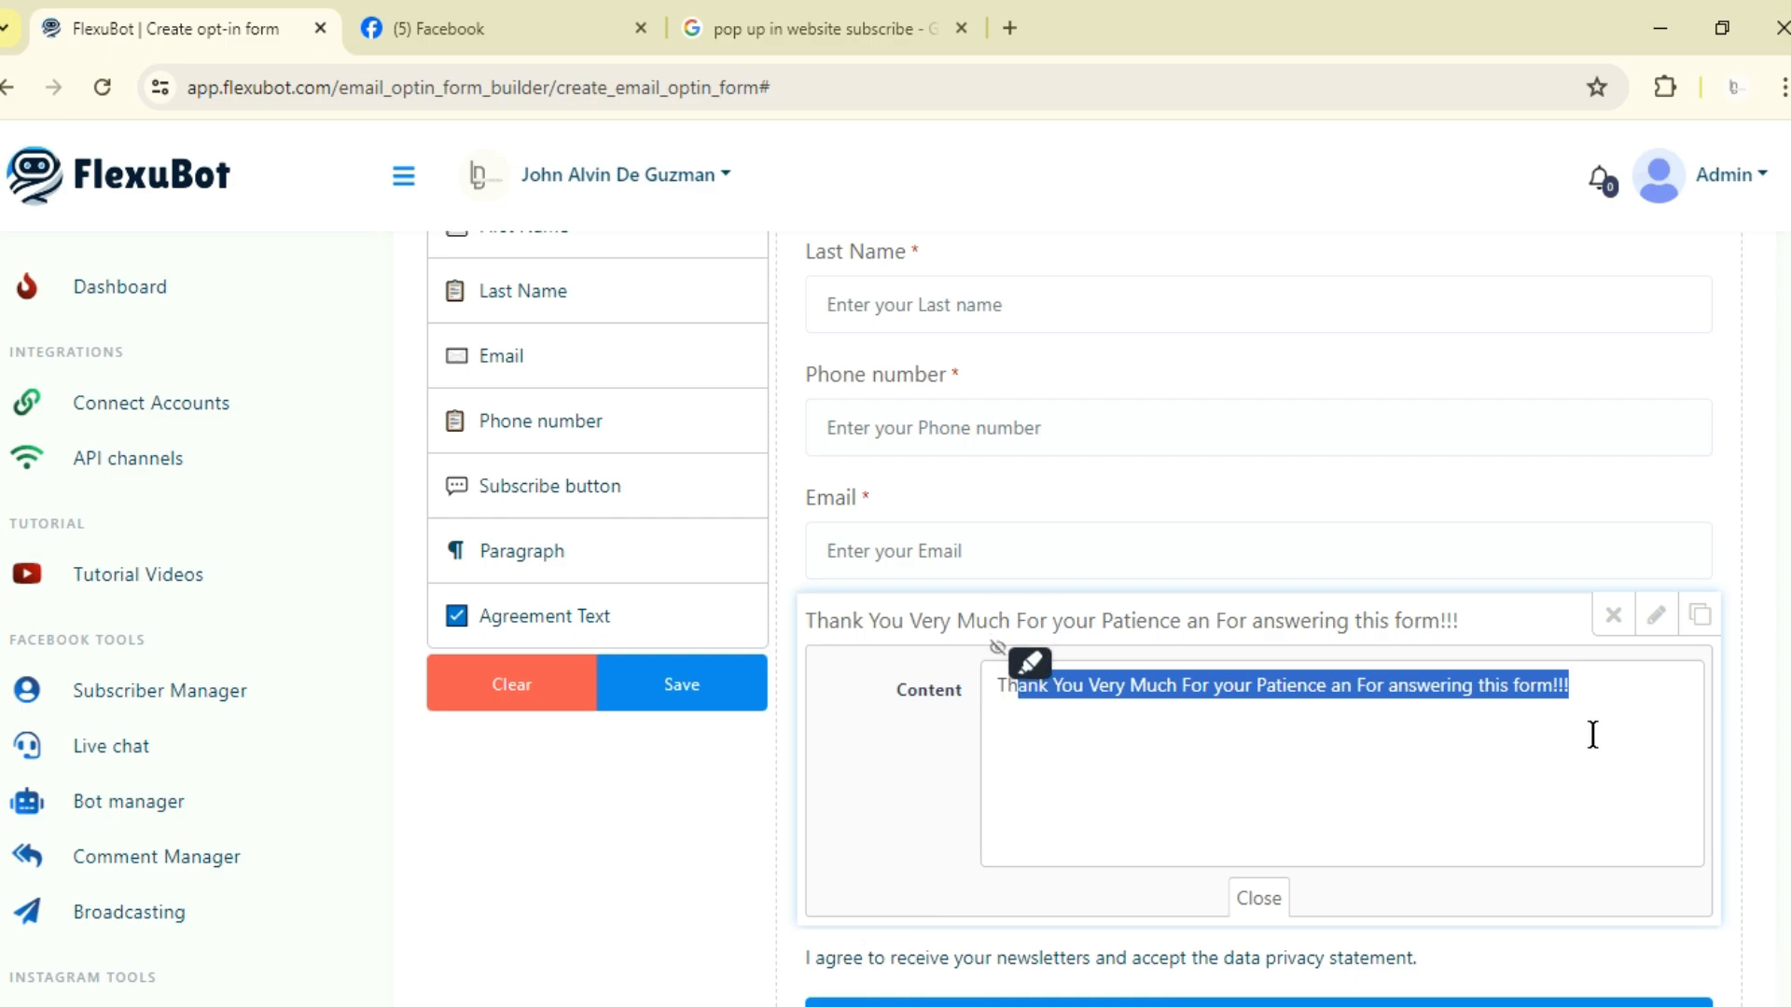
{"action": "left_click_drag", "start_coordinate": [1595, 688], "coordinate": [935, 686]}
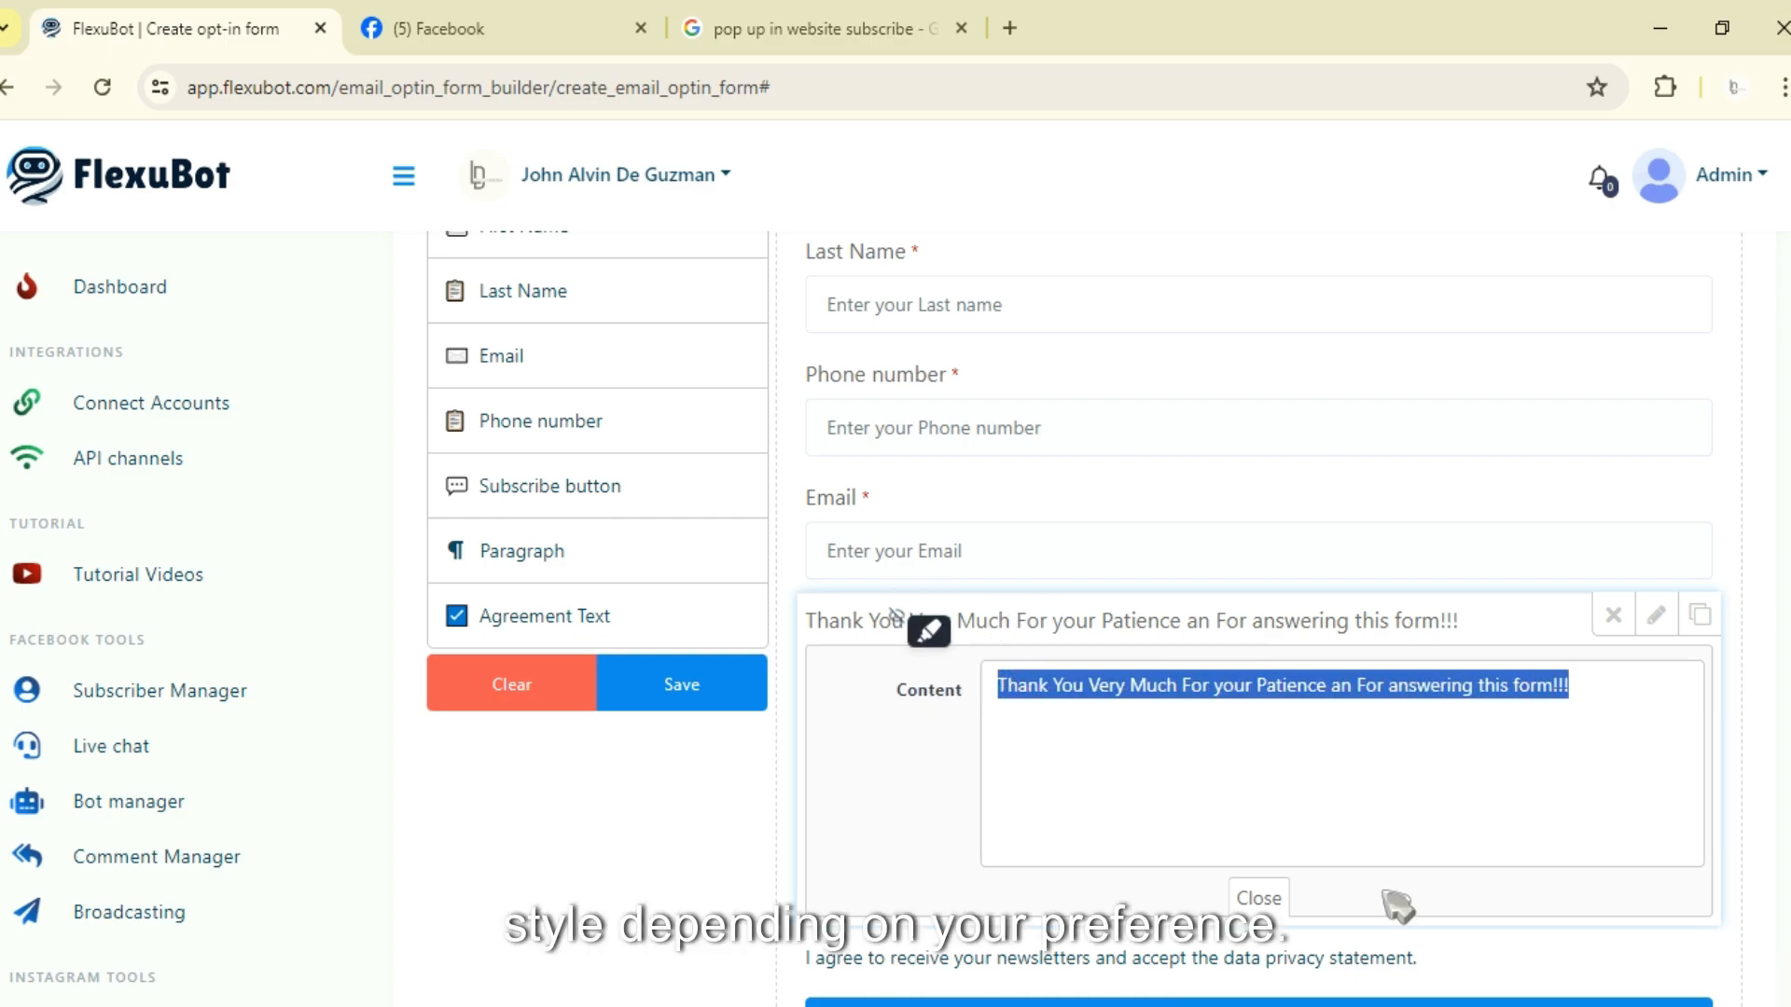
{"action": "left_click", "coordinate": [1259, 898]}
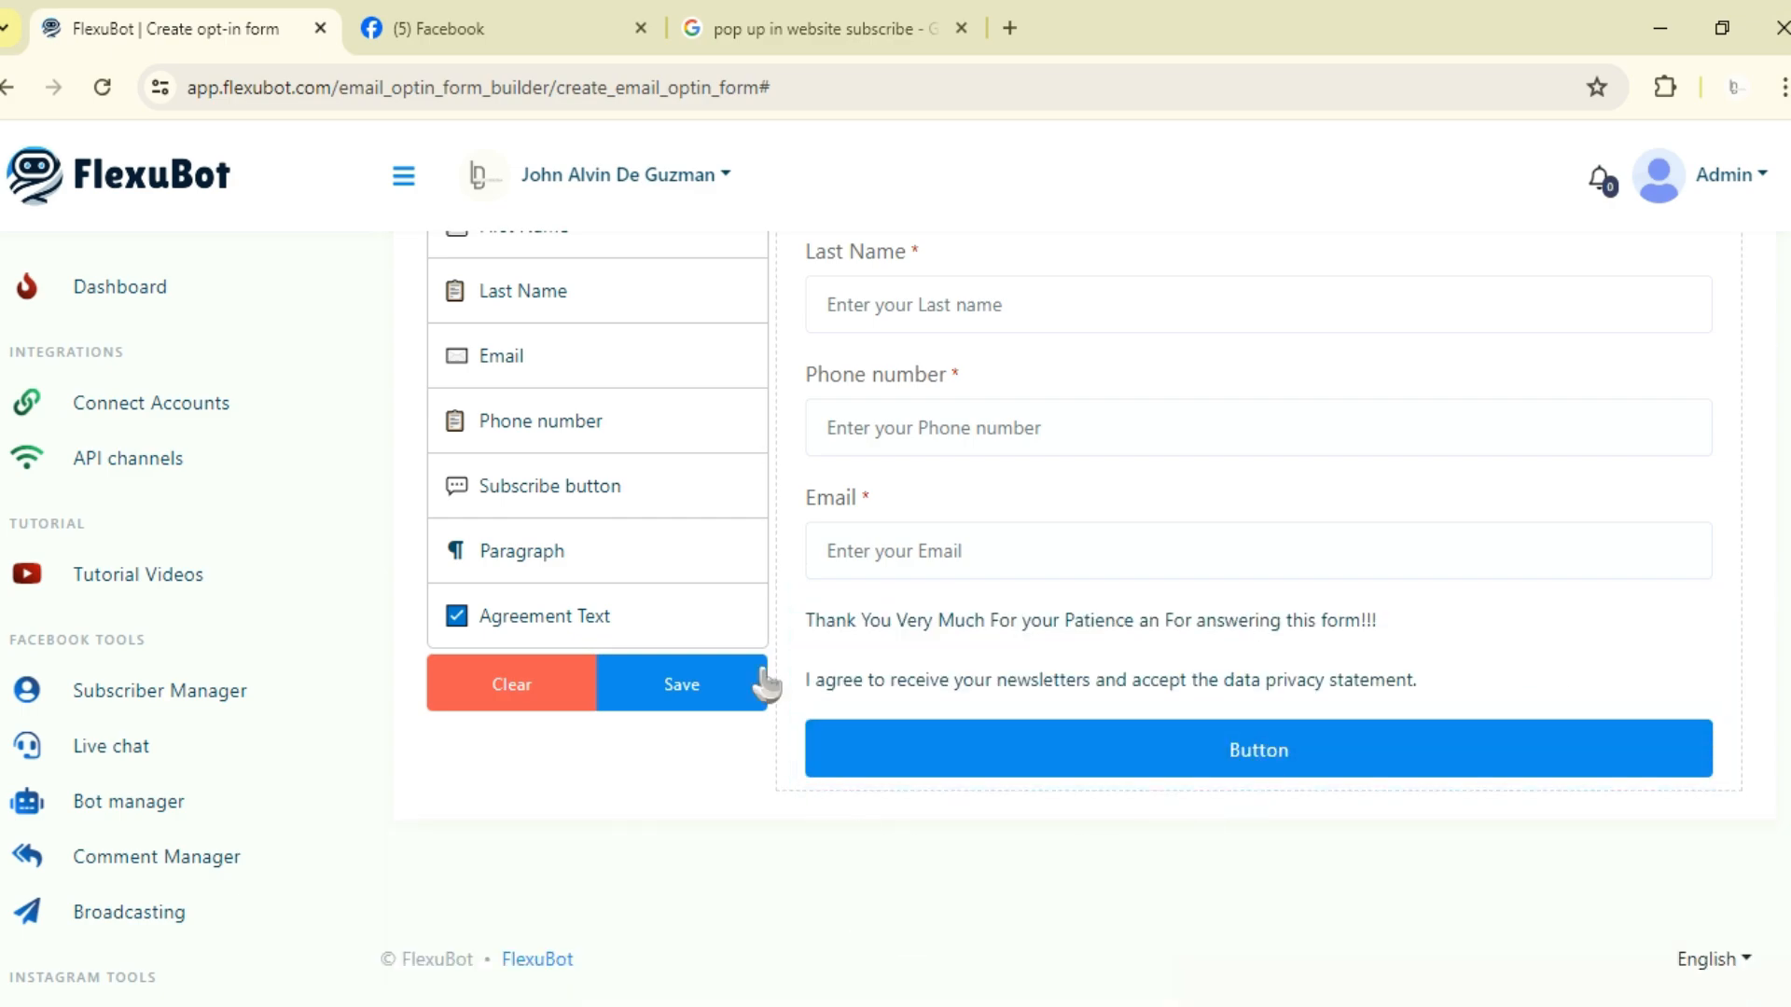
Step: Add a Subscribe button to the form below the Email field
{"action": "scroll", "coordinate": [918, 687], "scroll_direction": "up", "scroll_amount": 3}
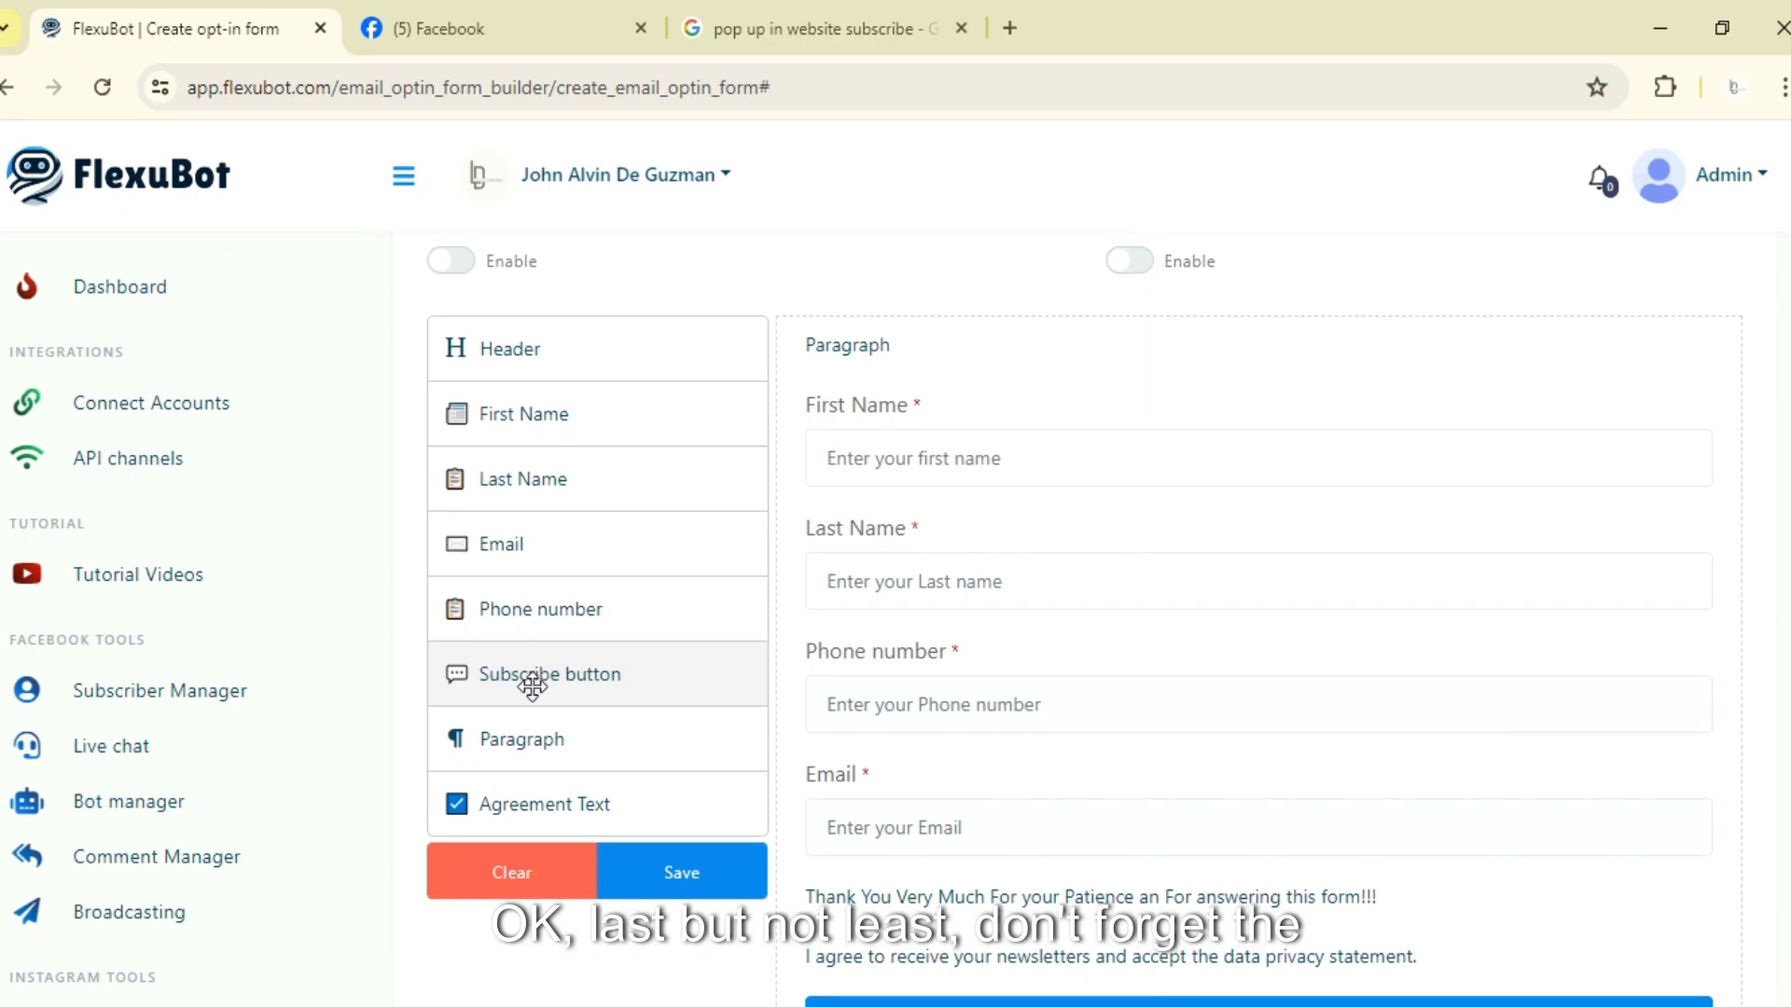
{"action": "left_click_drag", "start_coordinate": [532, 679], "coordinate": [856, 876]}
{"action": "scroll", "coordinate": [1094, 492], "scroll_direction": "down", "scroll_amount": 4}
{"action": "scroll", "coordinate": [971, 738], "scroll_direction": "up", "scroll_amount": 2}
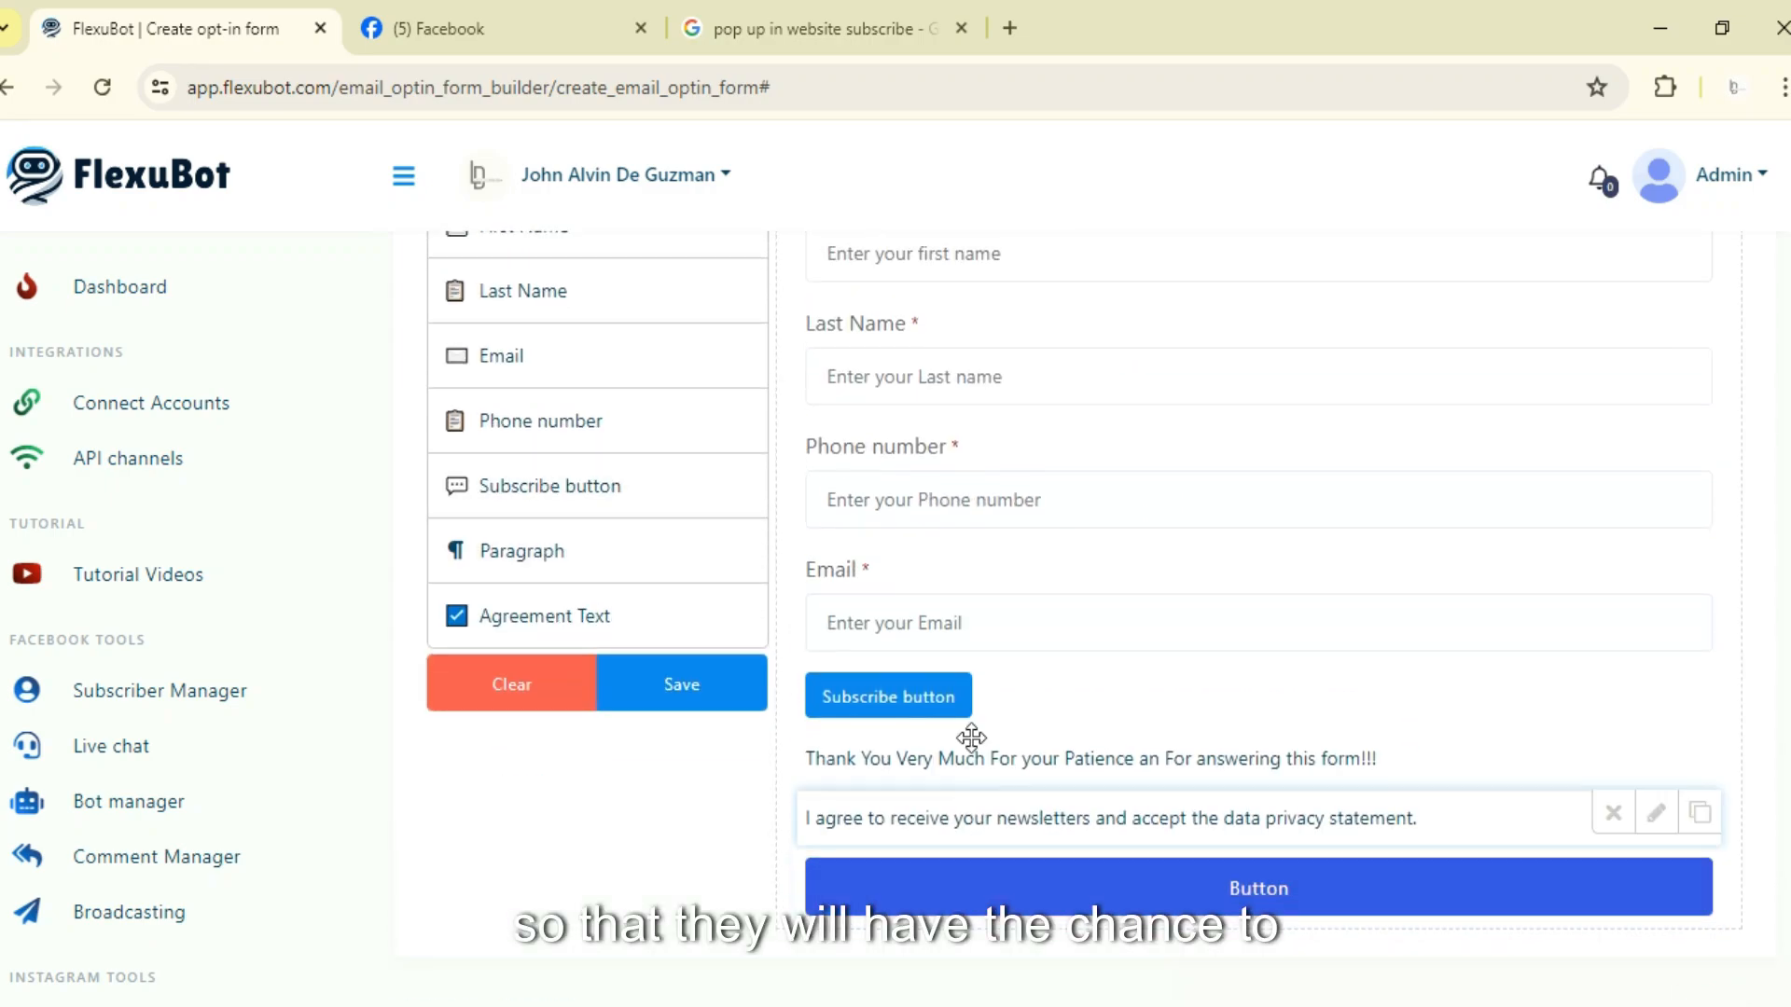
{"action": "scroll", "coordinate": [971, 738], "scroll_direction": "up", "scroll_amount": 8}
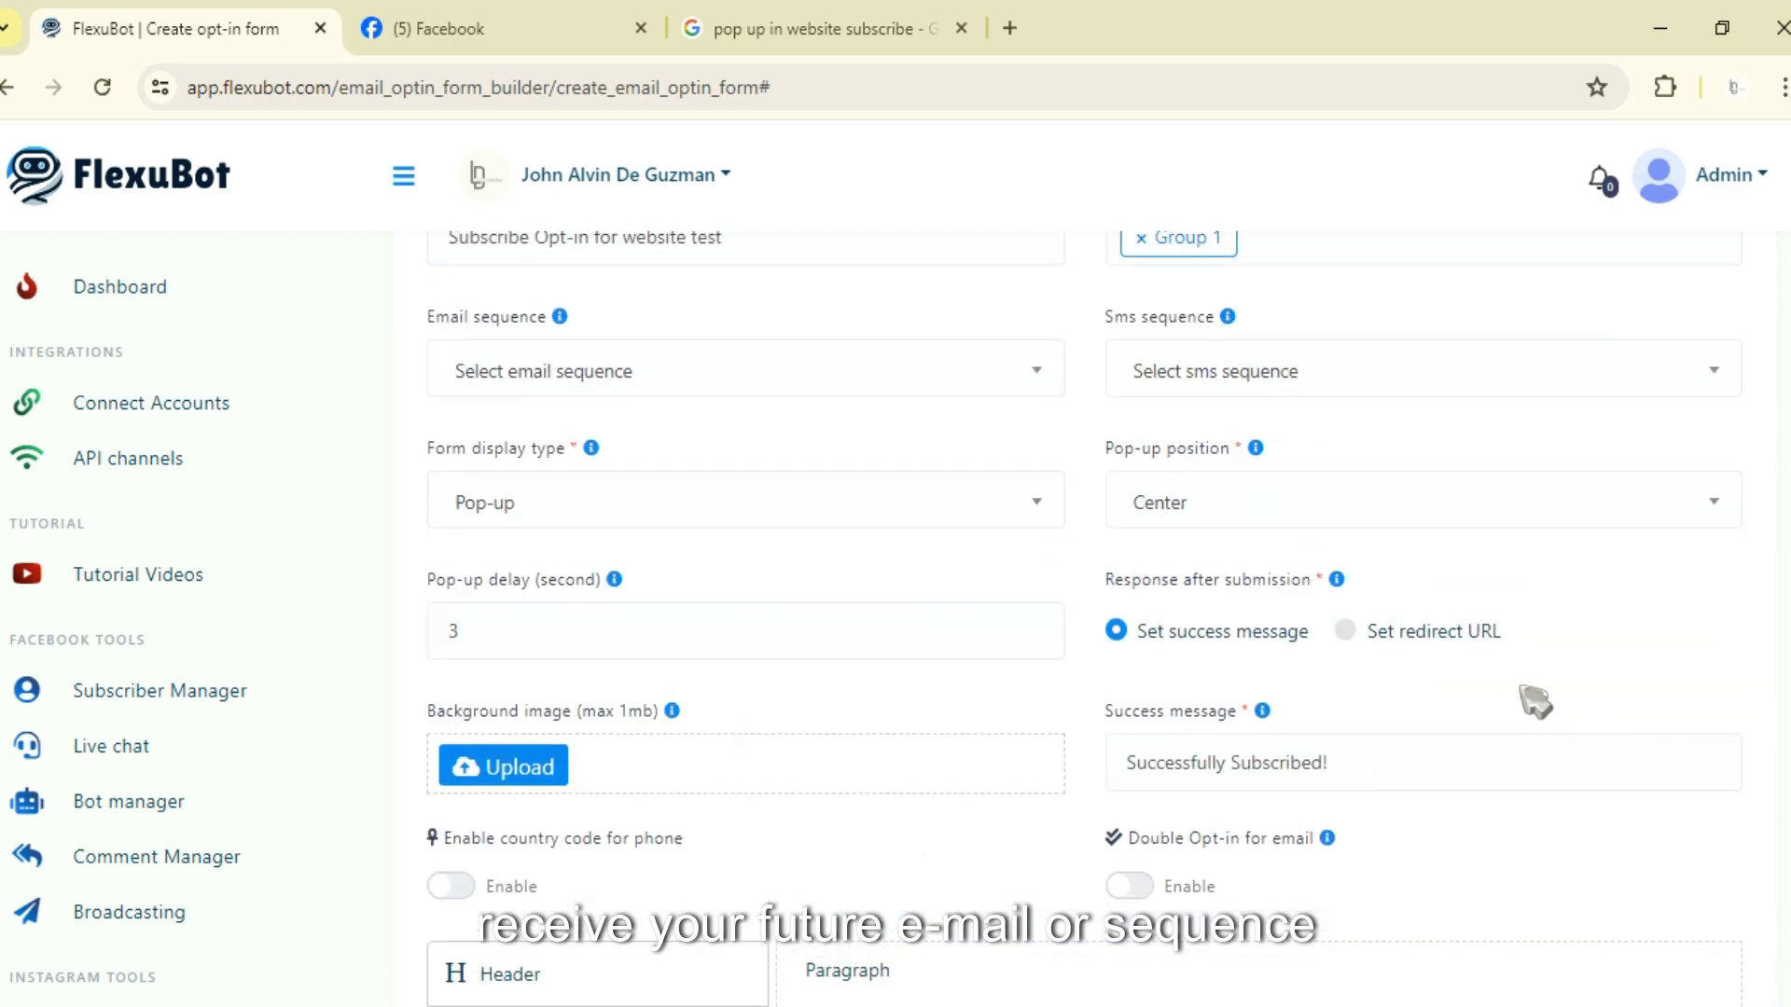
{"action": "scroll", "coordinate": [756, 783], "scroll_direction": "down", "scroll_amount": 8}
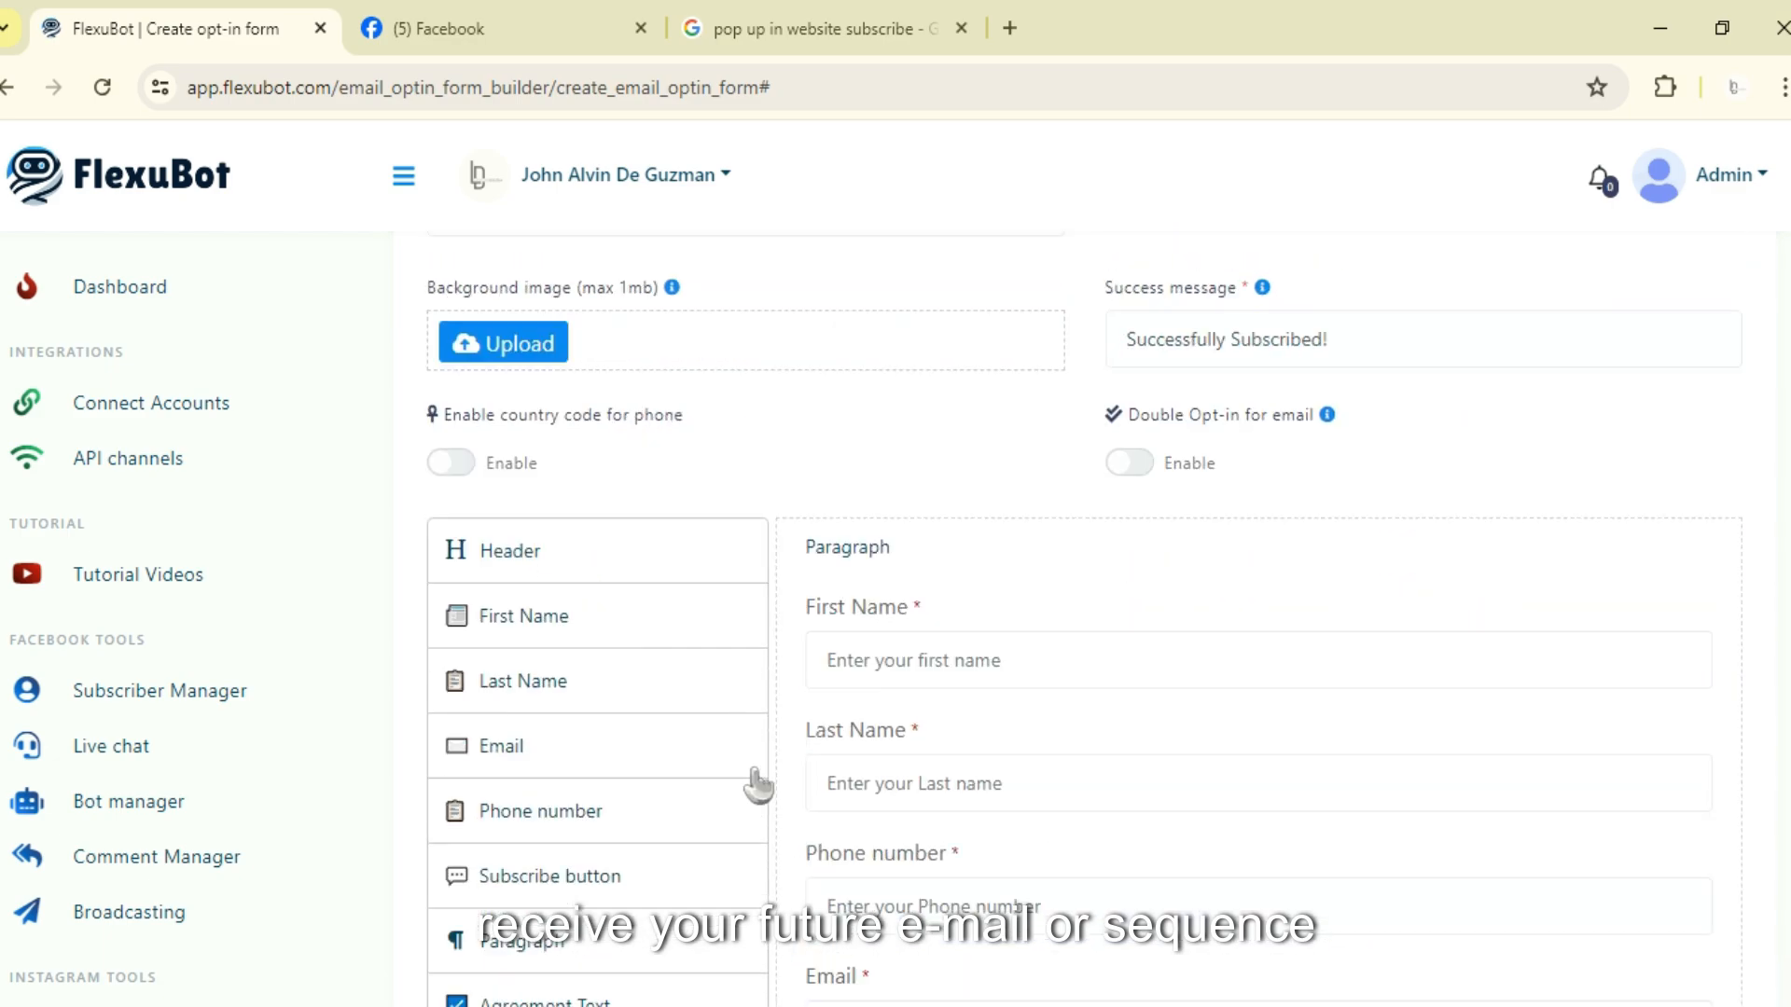
{"action": "scroll", "coordinate": [754, 486], "scroll_direction": "up", "scroll_amount": 2}
{"action": "scroll", "coordinate": [867, 512], "scroll_direction": "down", "scroll_amount": 2}
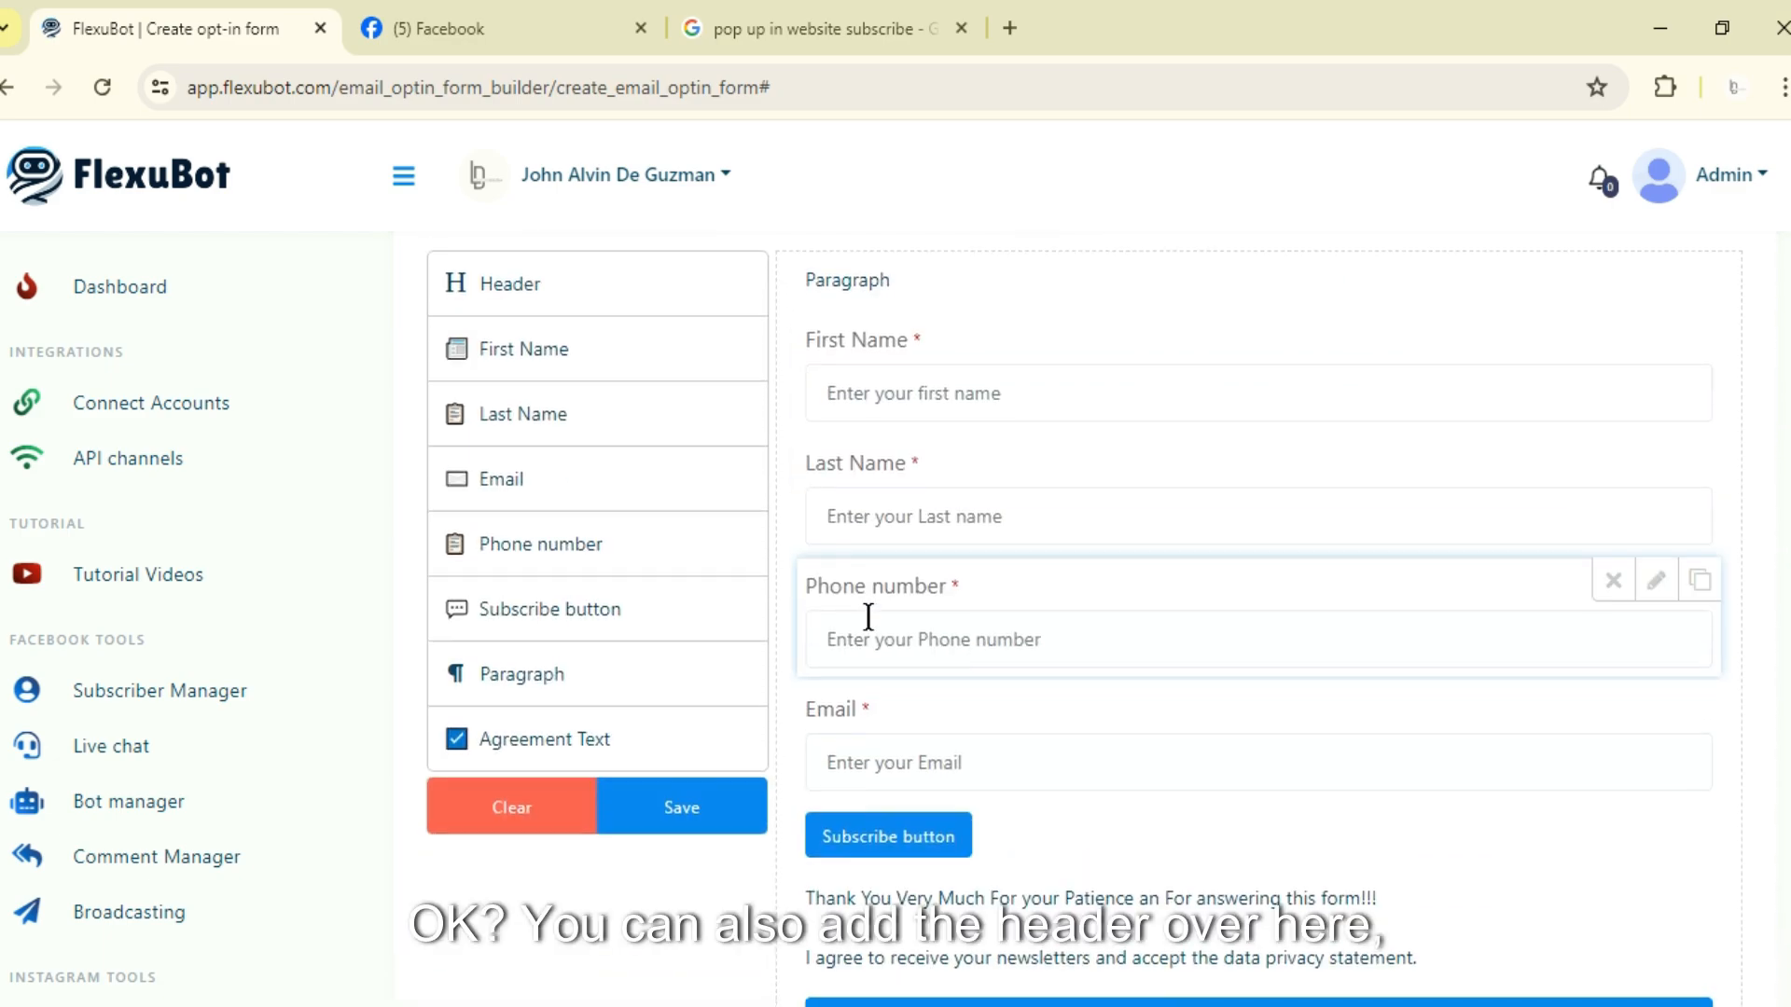
Step: Add a Header element to the top of the form
{"action": "scroll", "coordinate": [871, 611], "scroll_direction": "up", "scroll_amount": 3}
{"action": "left_click_drag", "start_coordinate": [480, 556], "coordinate": [882, 541]}
{"action": "scroll", "coordinate": [1079, 551], "scroll_direction": "down", "scroll_amount": 3}
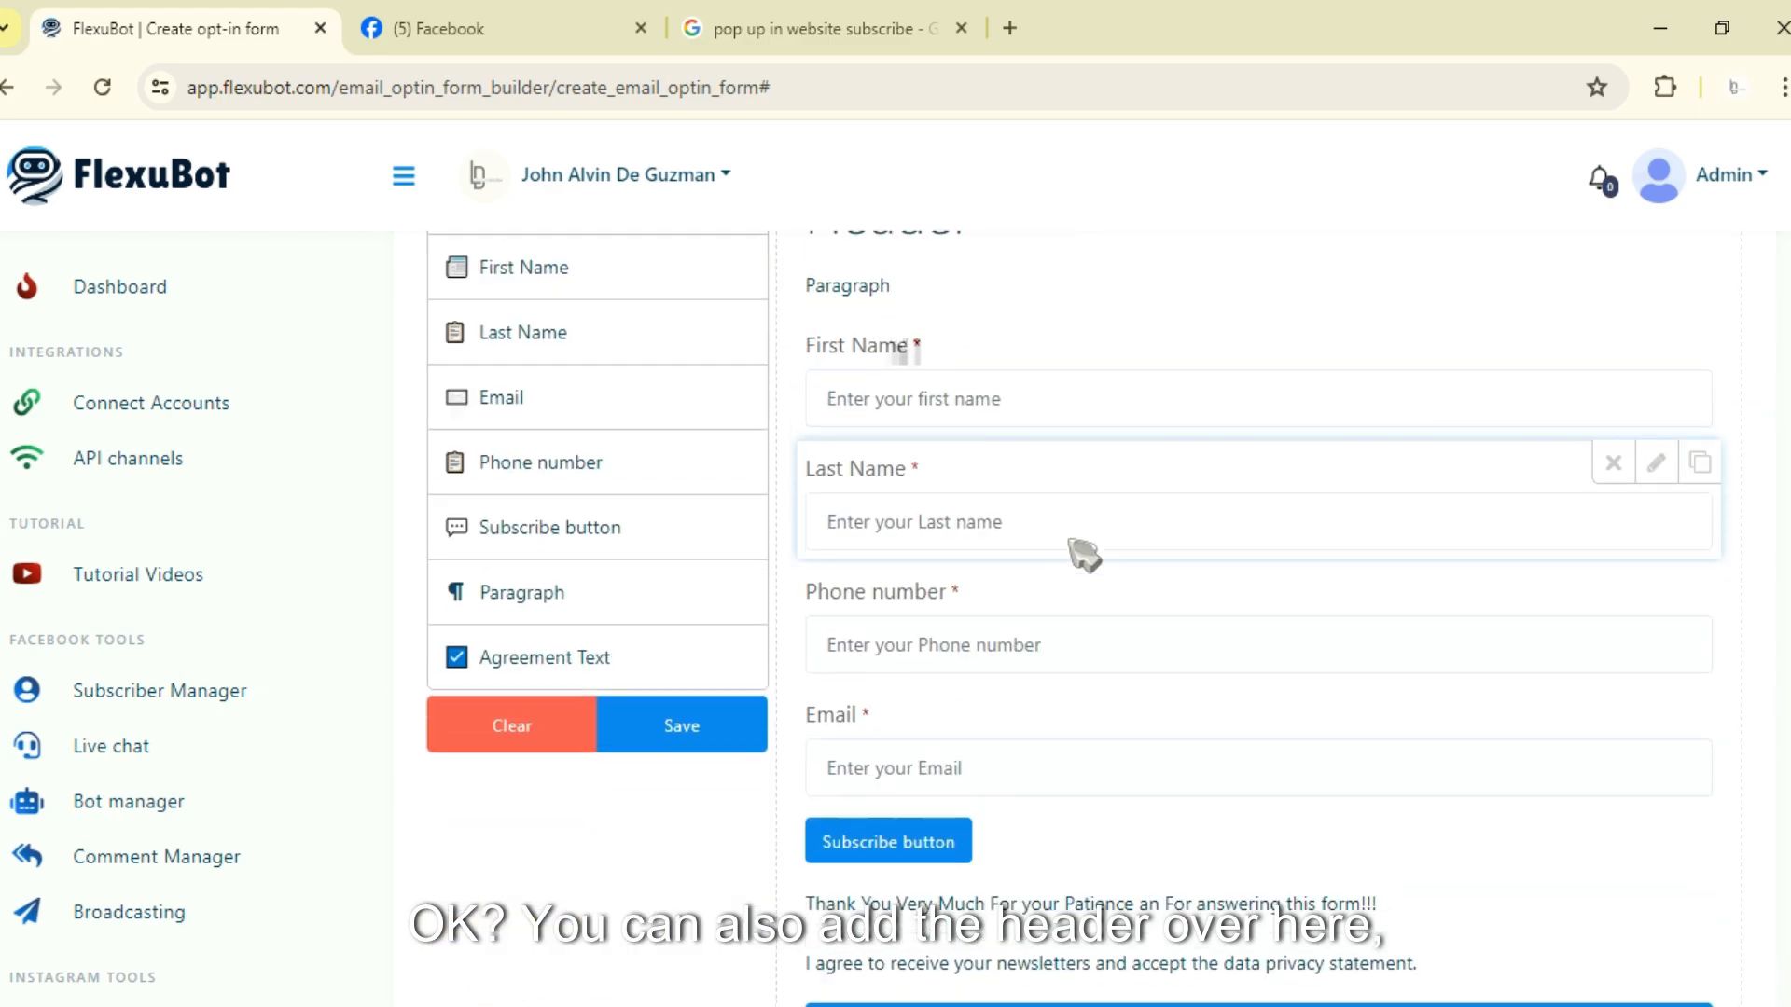
Step: Set the header's label to 'Test Header'
{"action": "scroll", "coordinate": [1011, 468], "scroll_direction": "up", "scroll_amount": 1}
{"action": "left_click", "coordinate": [1666, 292]}
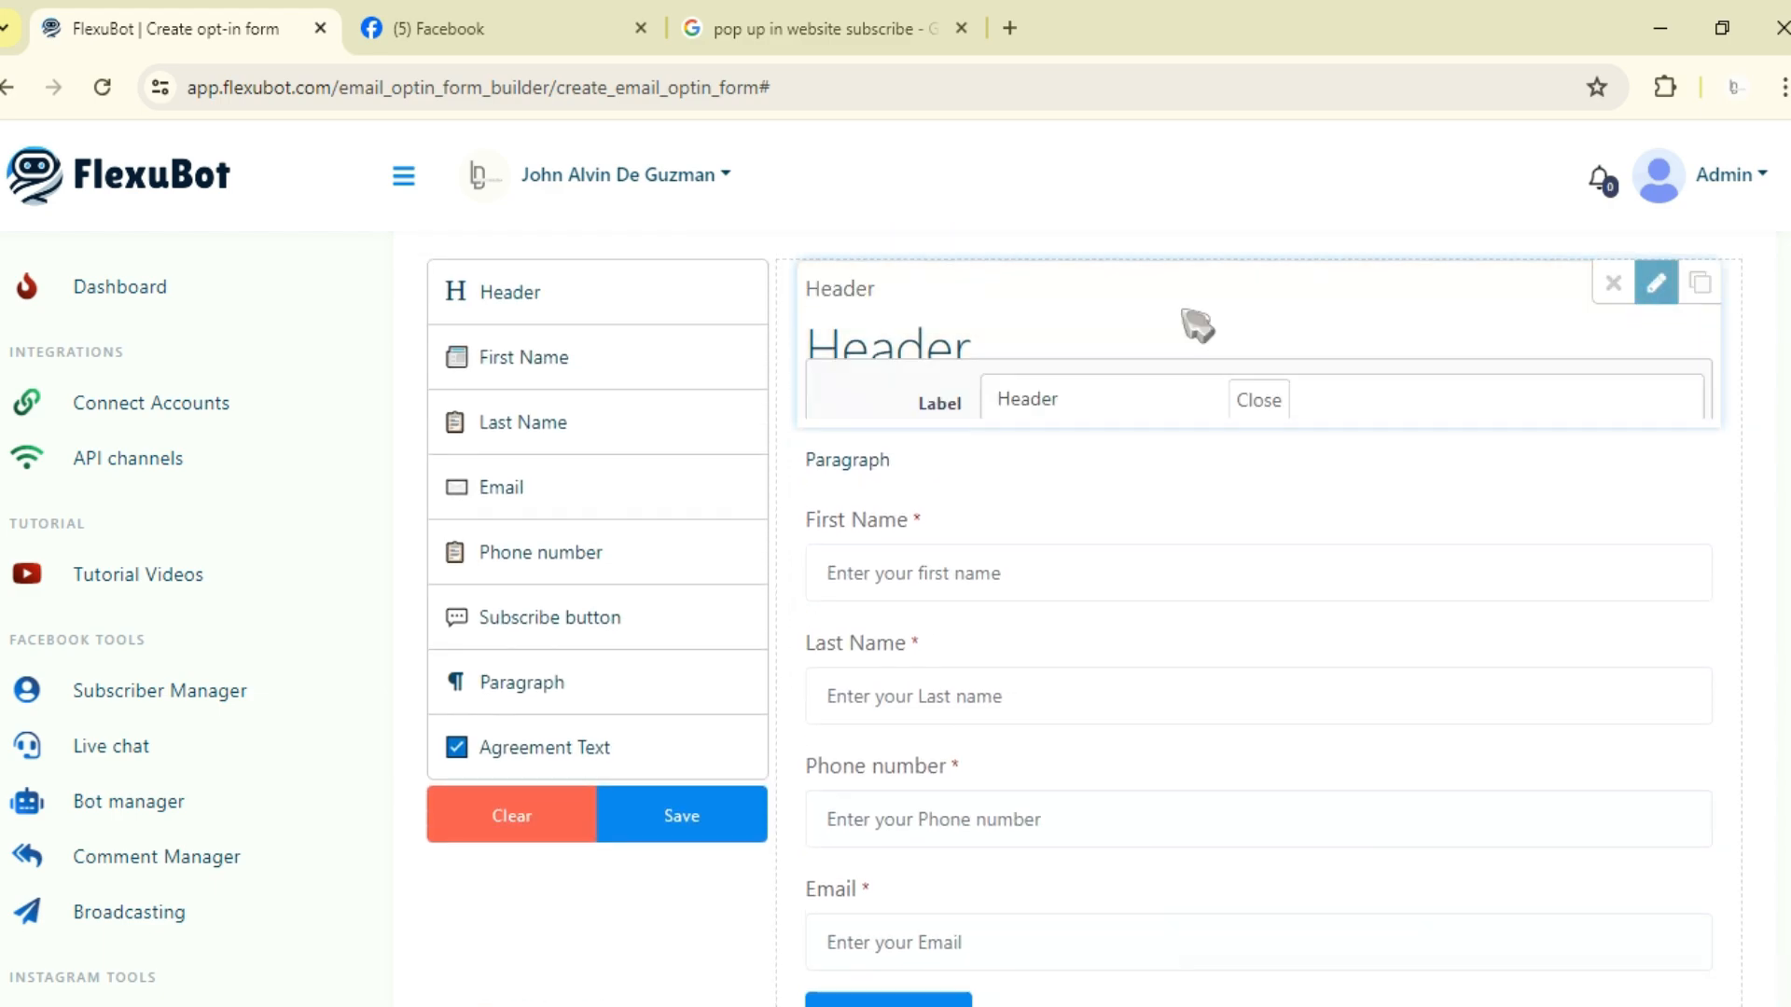
{"action": "left_click_drag", "start_coordinate": [1061, 354], "coordinate": [913, 378]}
{"action": "type", "text": "Test"}
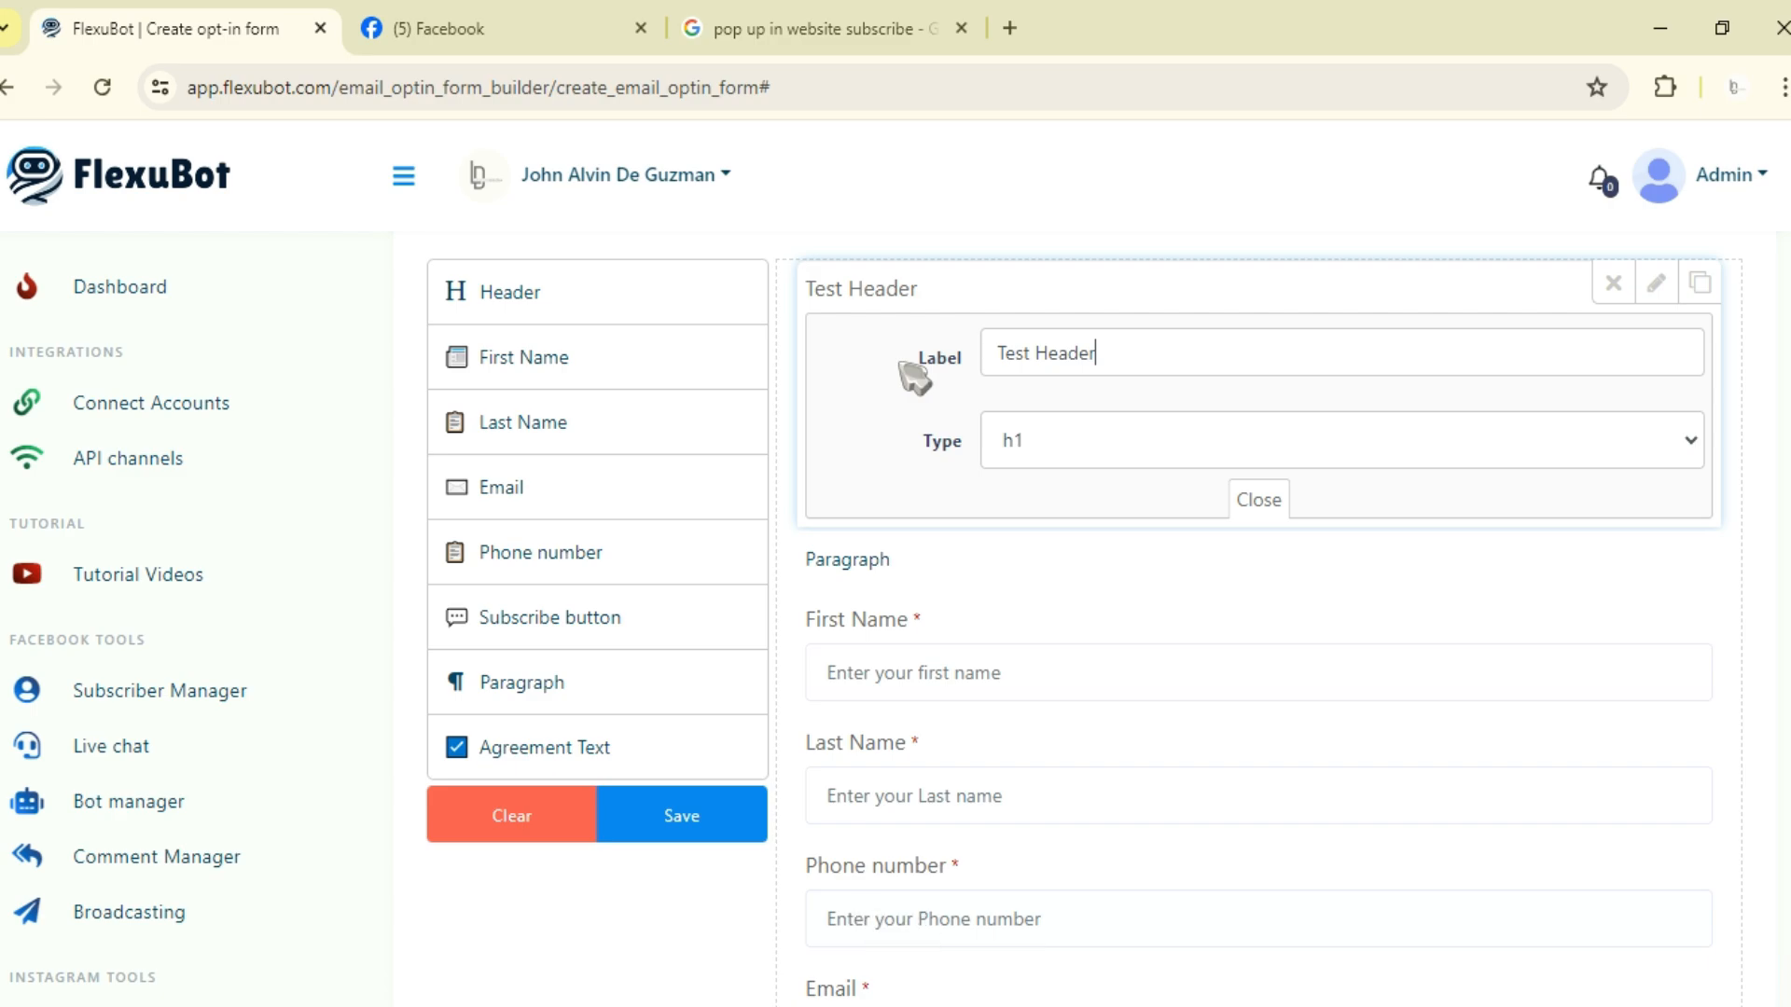
{"action": "left_click", "coordinate": [1259, 500]}
Step: Scroll through the form to review the arrangement of its elements
{"action": "scroll", "coordinate": [1026, 559], "scroll_direction": "down", "scroll_amount": 2}
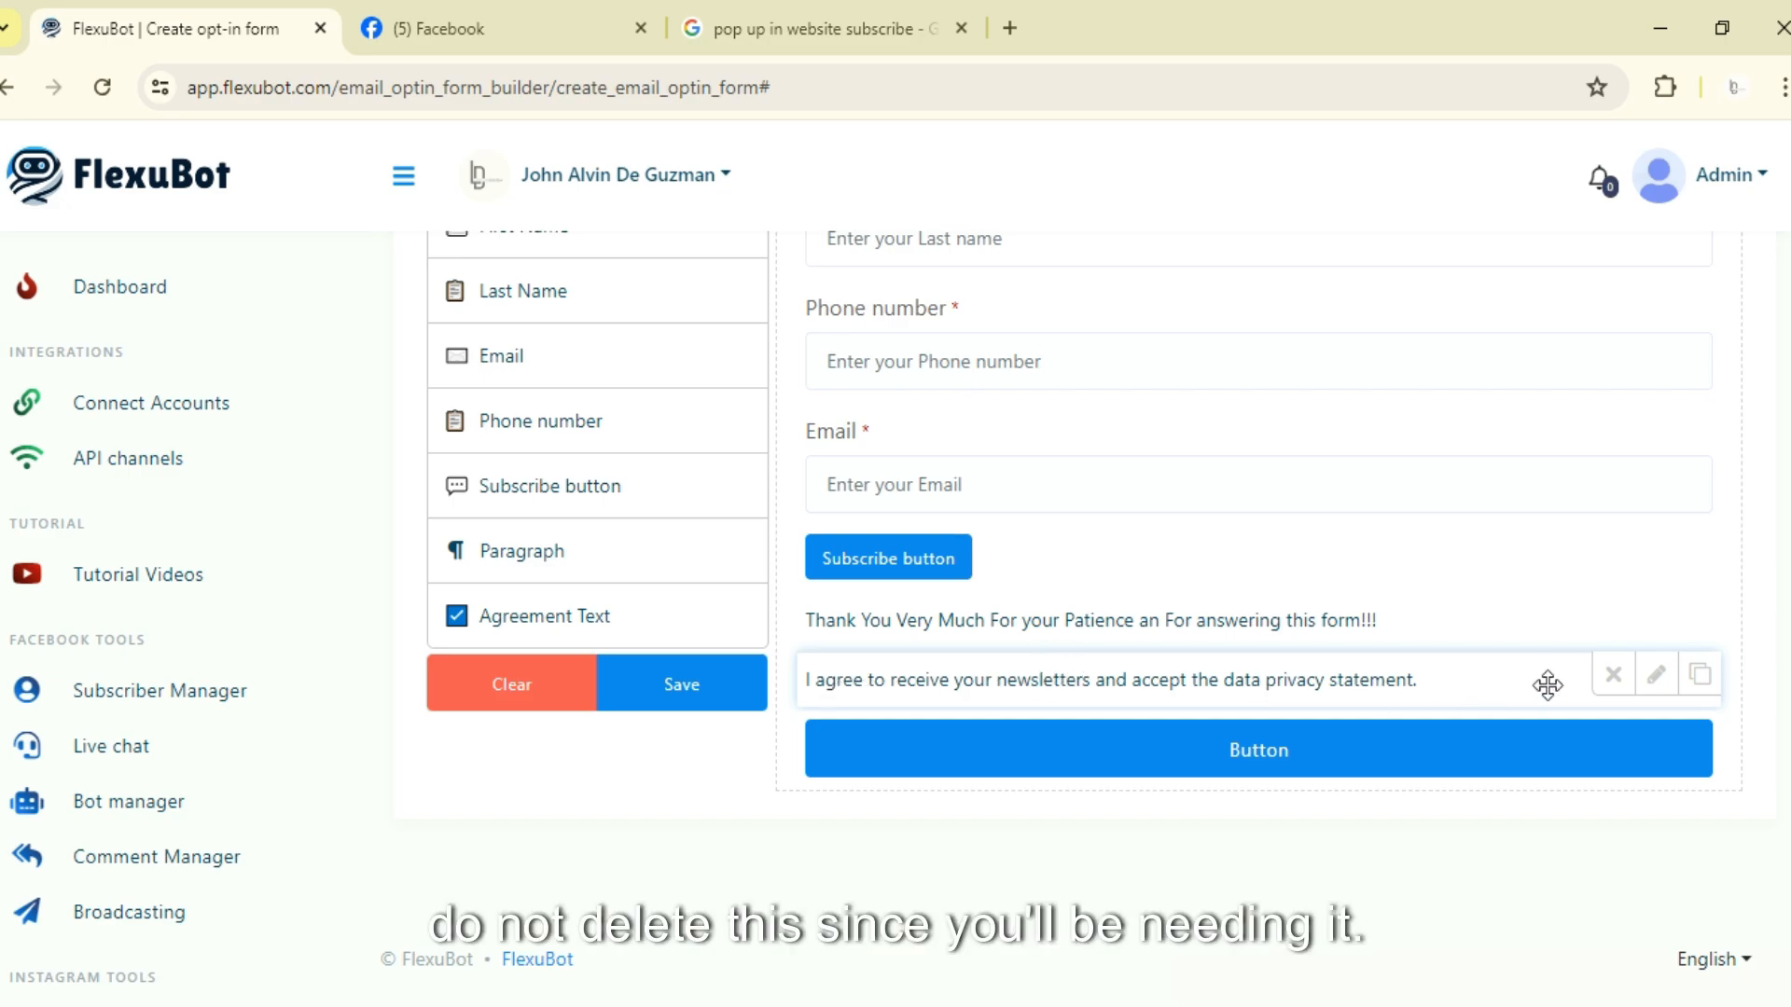
{"action": "scroll", "coordinate": [837, 776], "scroll_direction": "up", "scroll_amount": 1}
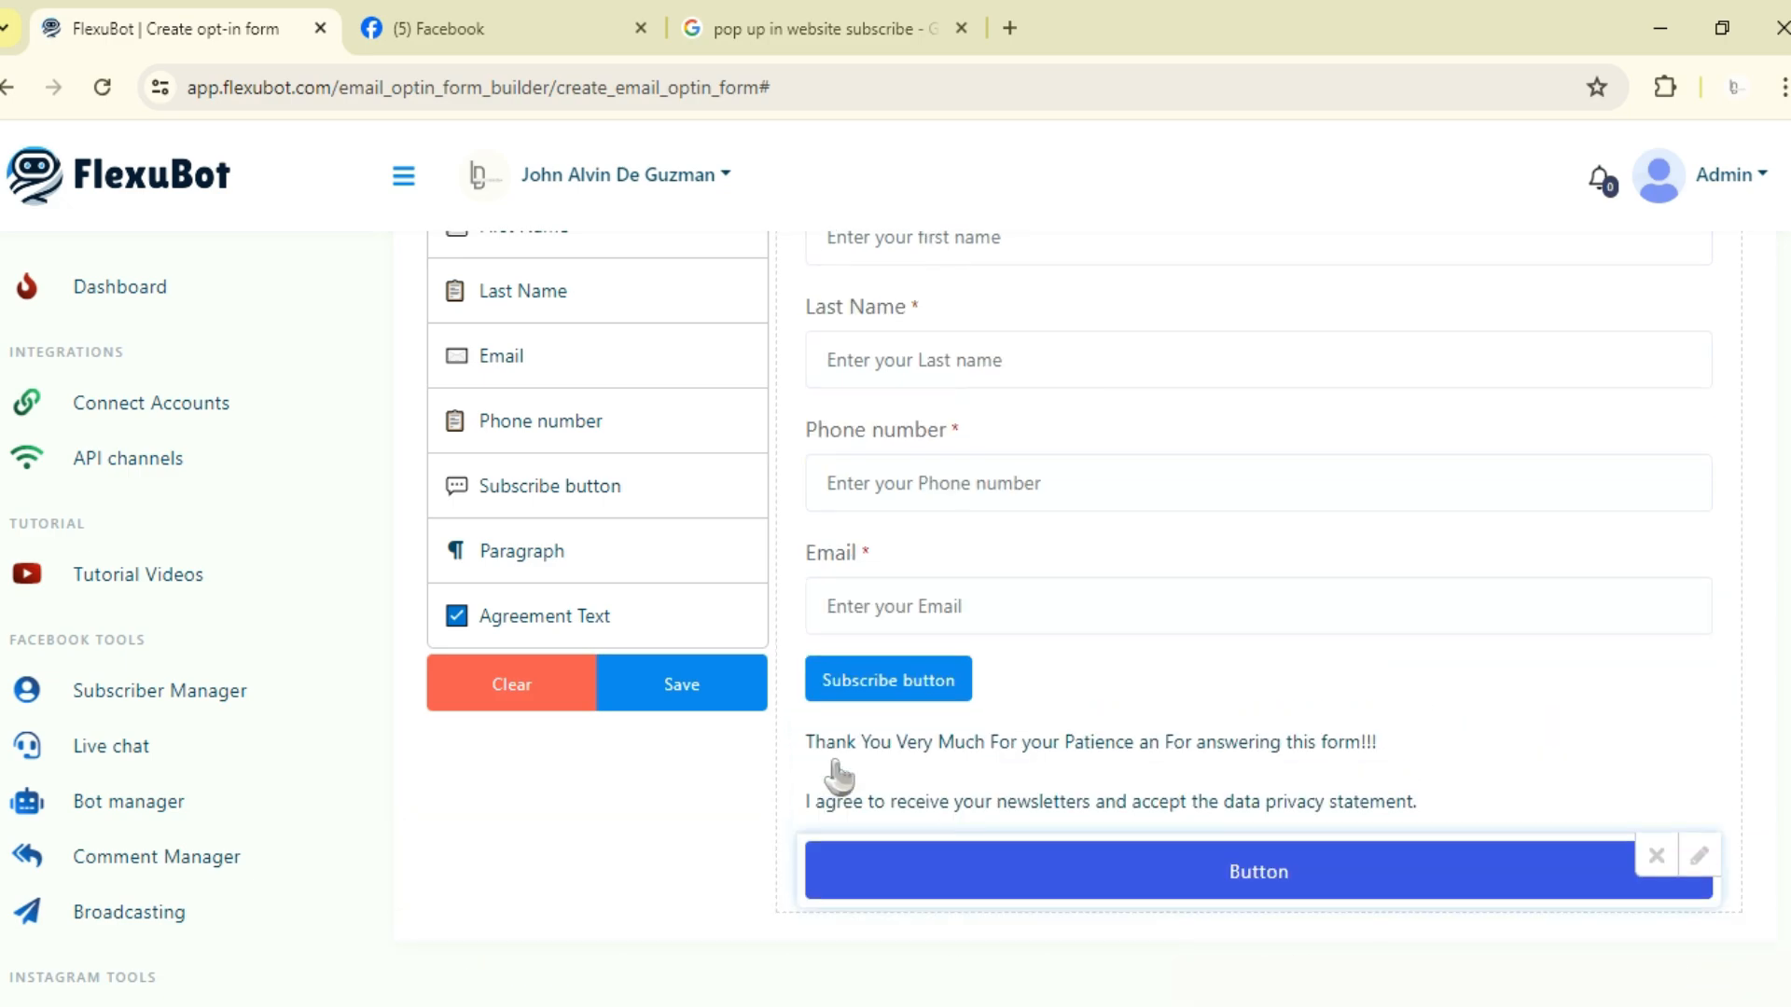
{"action": "scroll", "coordinate": [836, 777], "scroll_direction": "down", "scroll_amount": 1}
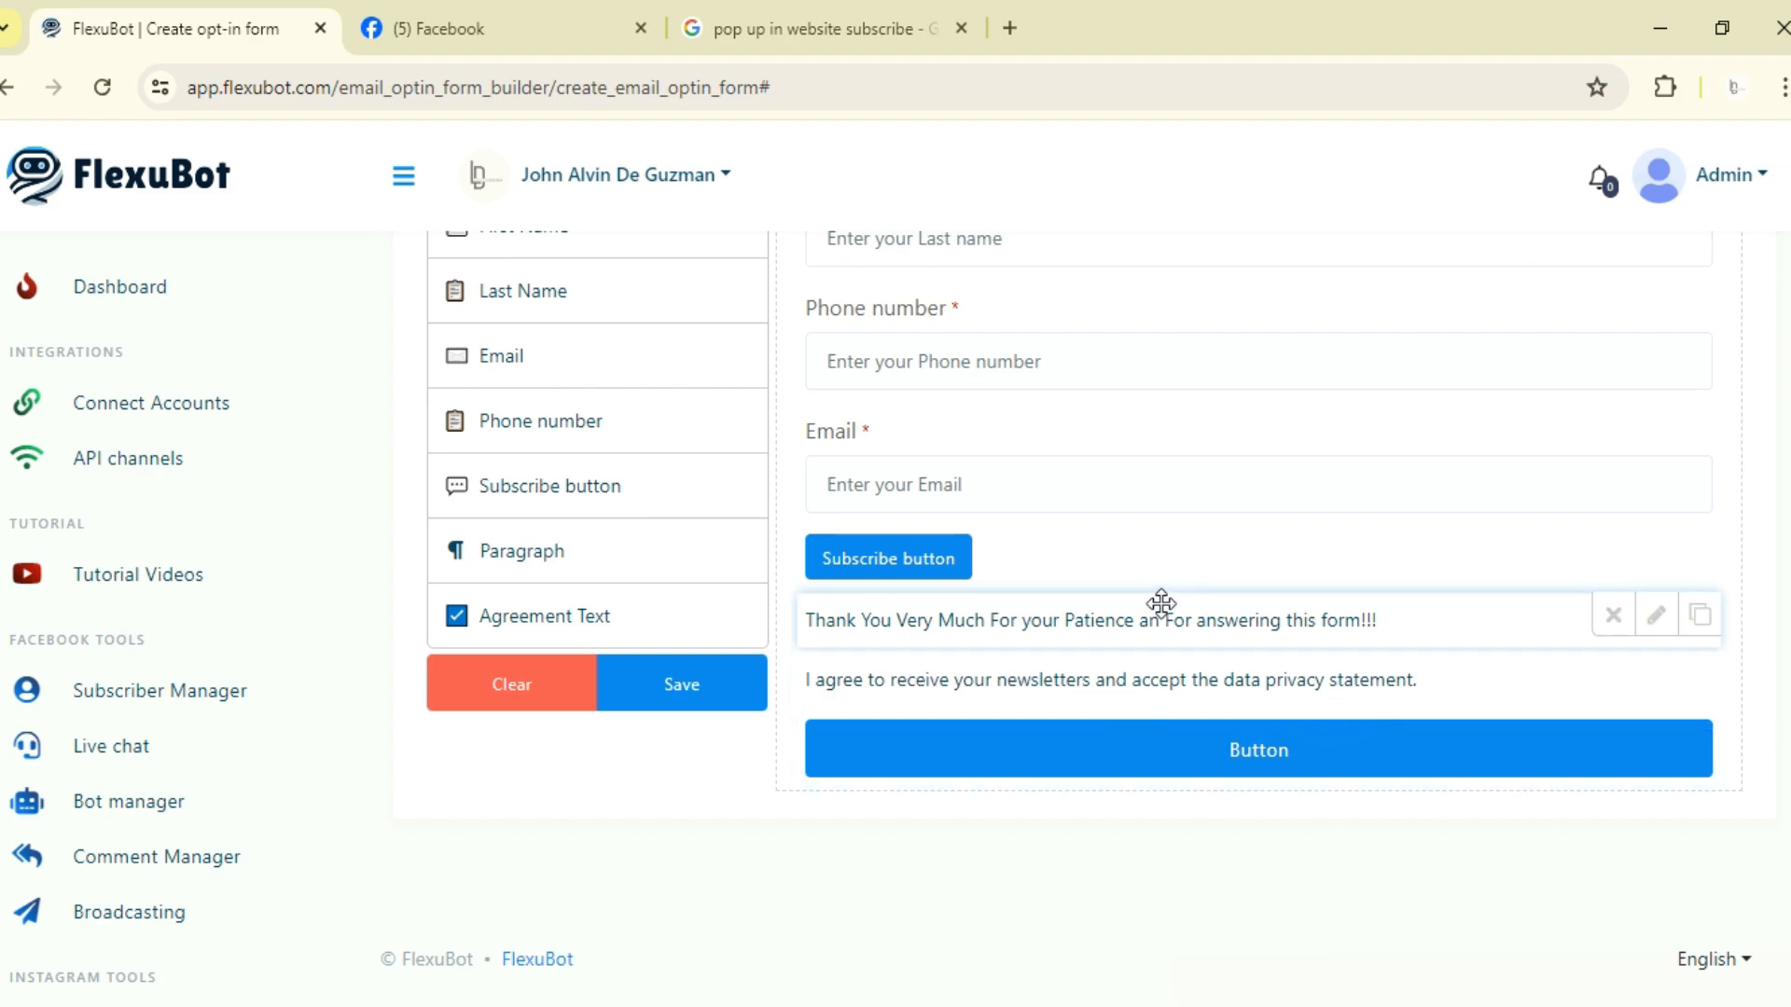
{"action": "scroll", "coordinate": [1455, 662], "scroll_direction": "up", "scroll_amount": 1}
{"action": "scroll", "coordinate": [1048, 619], "scroll_direction": "down", "scroll_amount": 1}
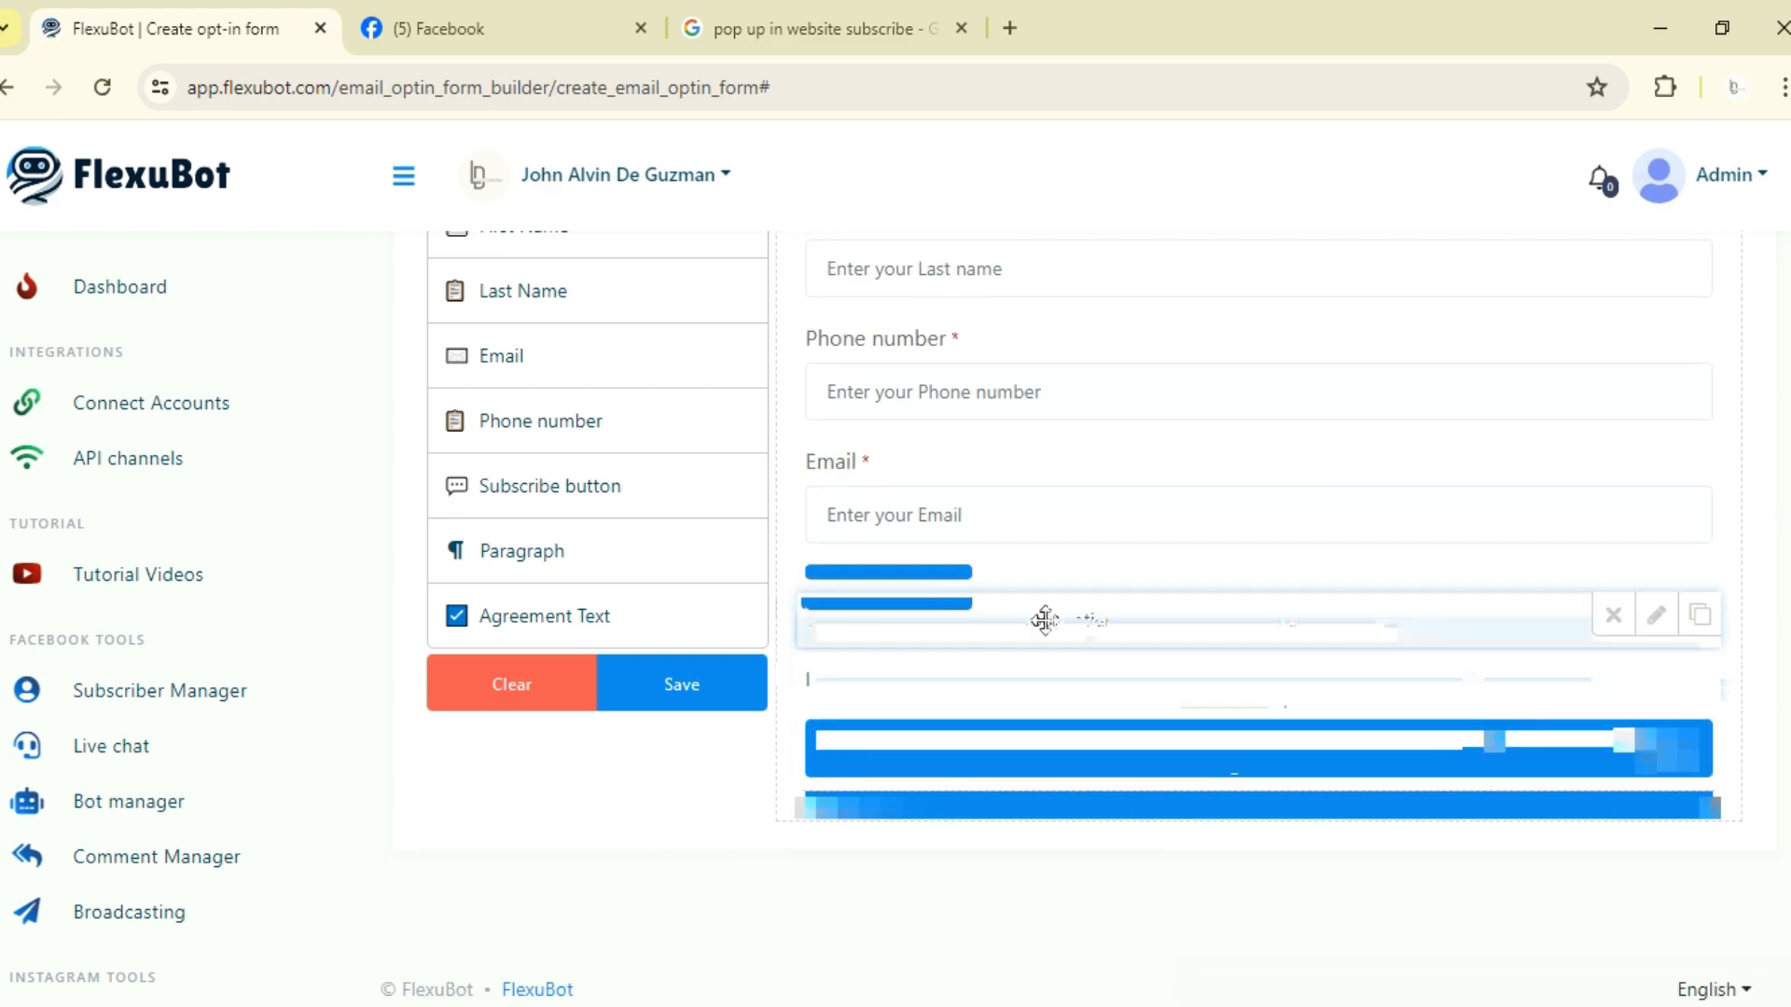
{"action": "scroll", "coordinate": [1135, 632], "scroll_direction": "up", "scroll_amount": 1}
{"action": "scroll", "coordinate": [1616, 528], "scroll_direction": "up", "scroll_amount": 2}
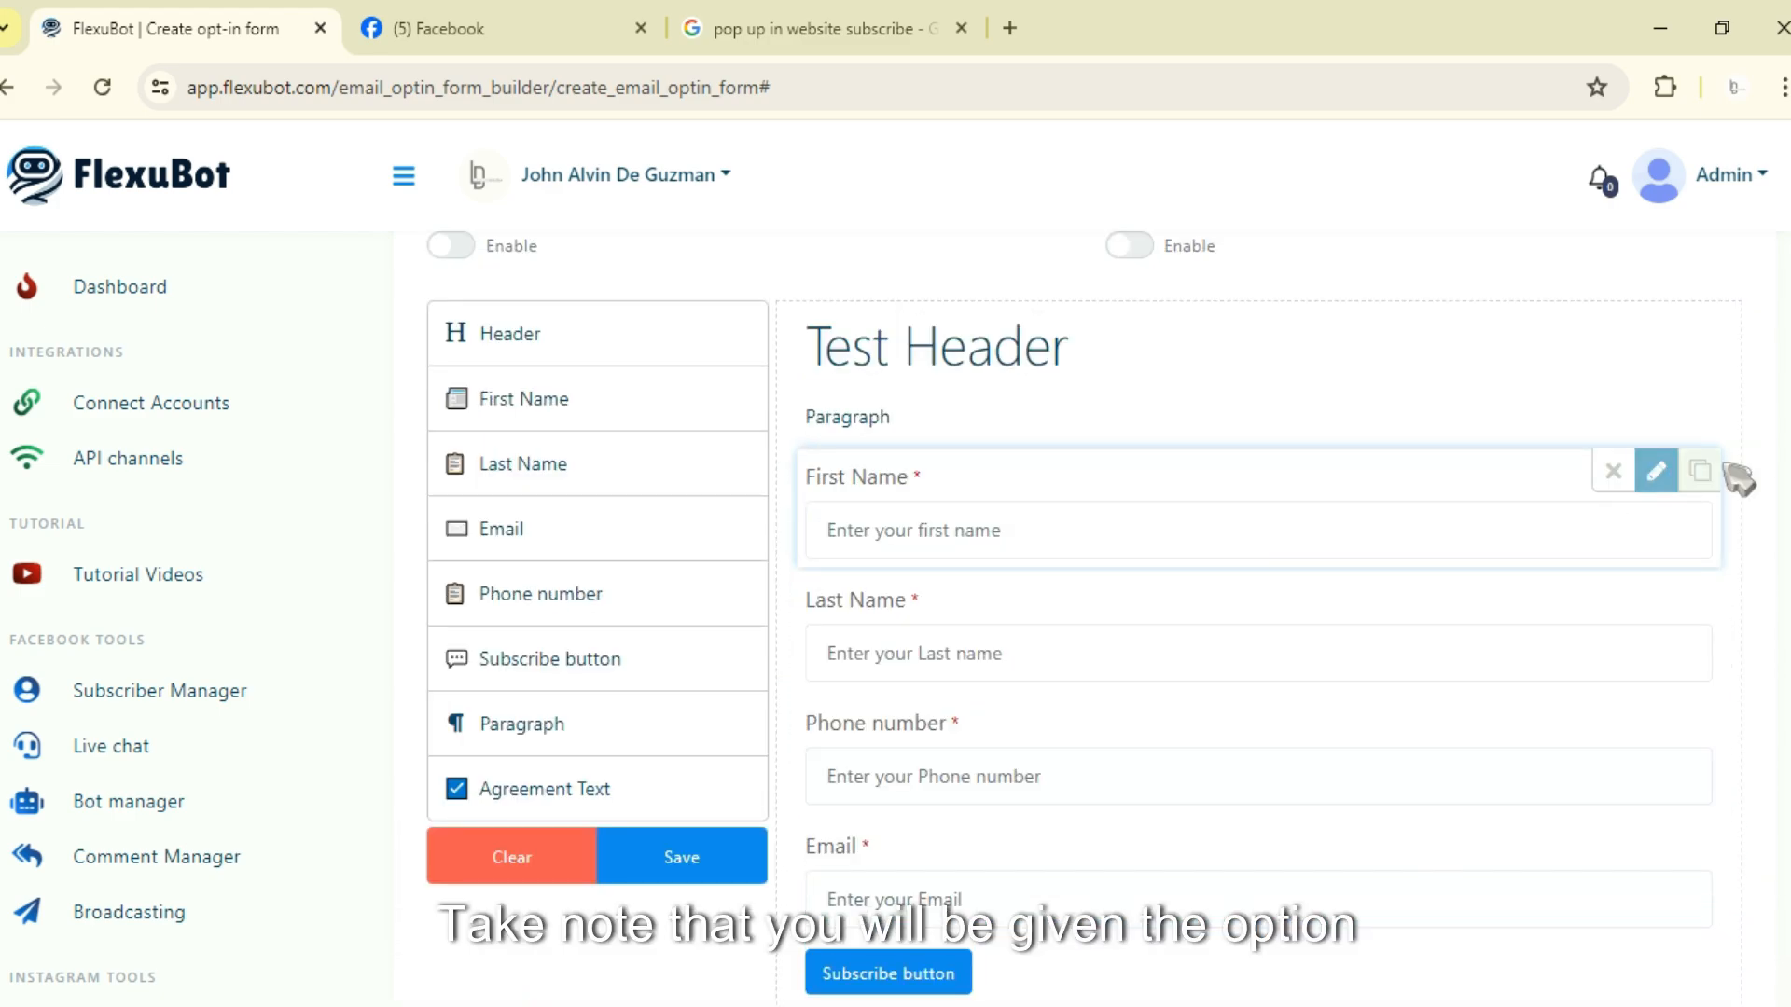
Step: Set the First Name field's placeholder to 'First Name'
{"action": "left_click", "coordinate": [1656, 472]}
{"action": "left_click_drag", "start_coordinate": [1183, 801], "coordinate": [919, 825]}
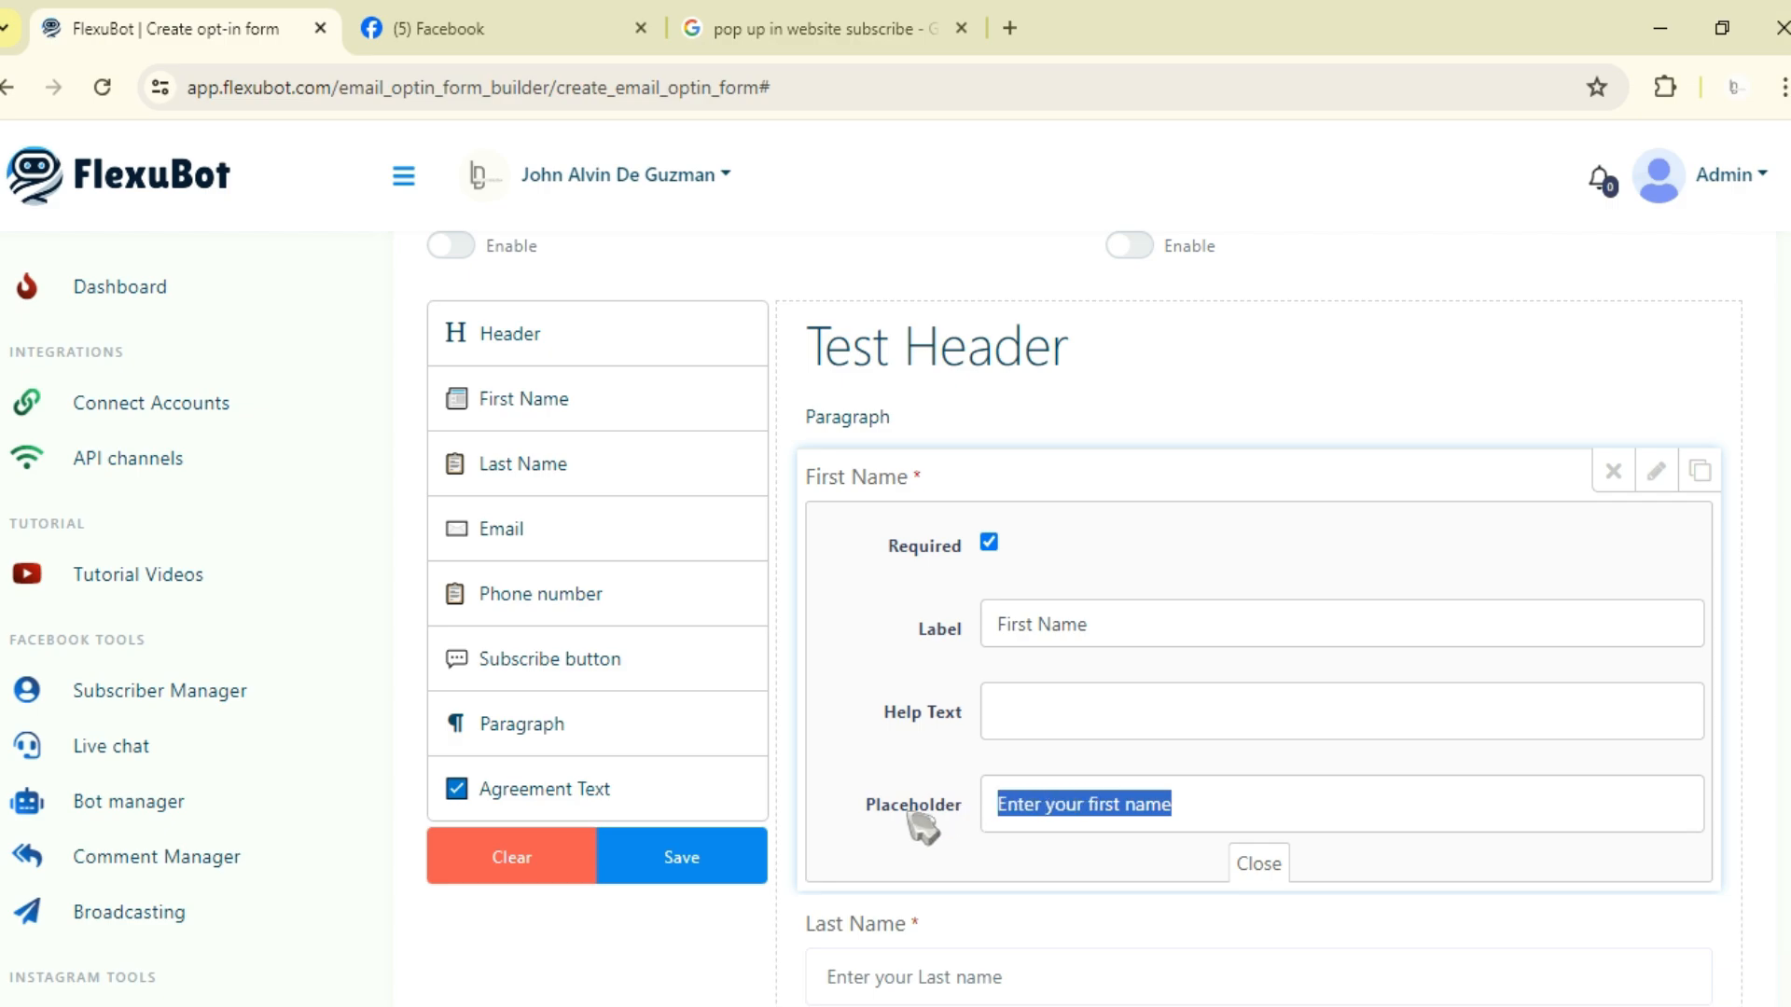
{"action": "type", "text": "First Na"}
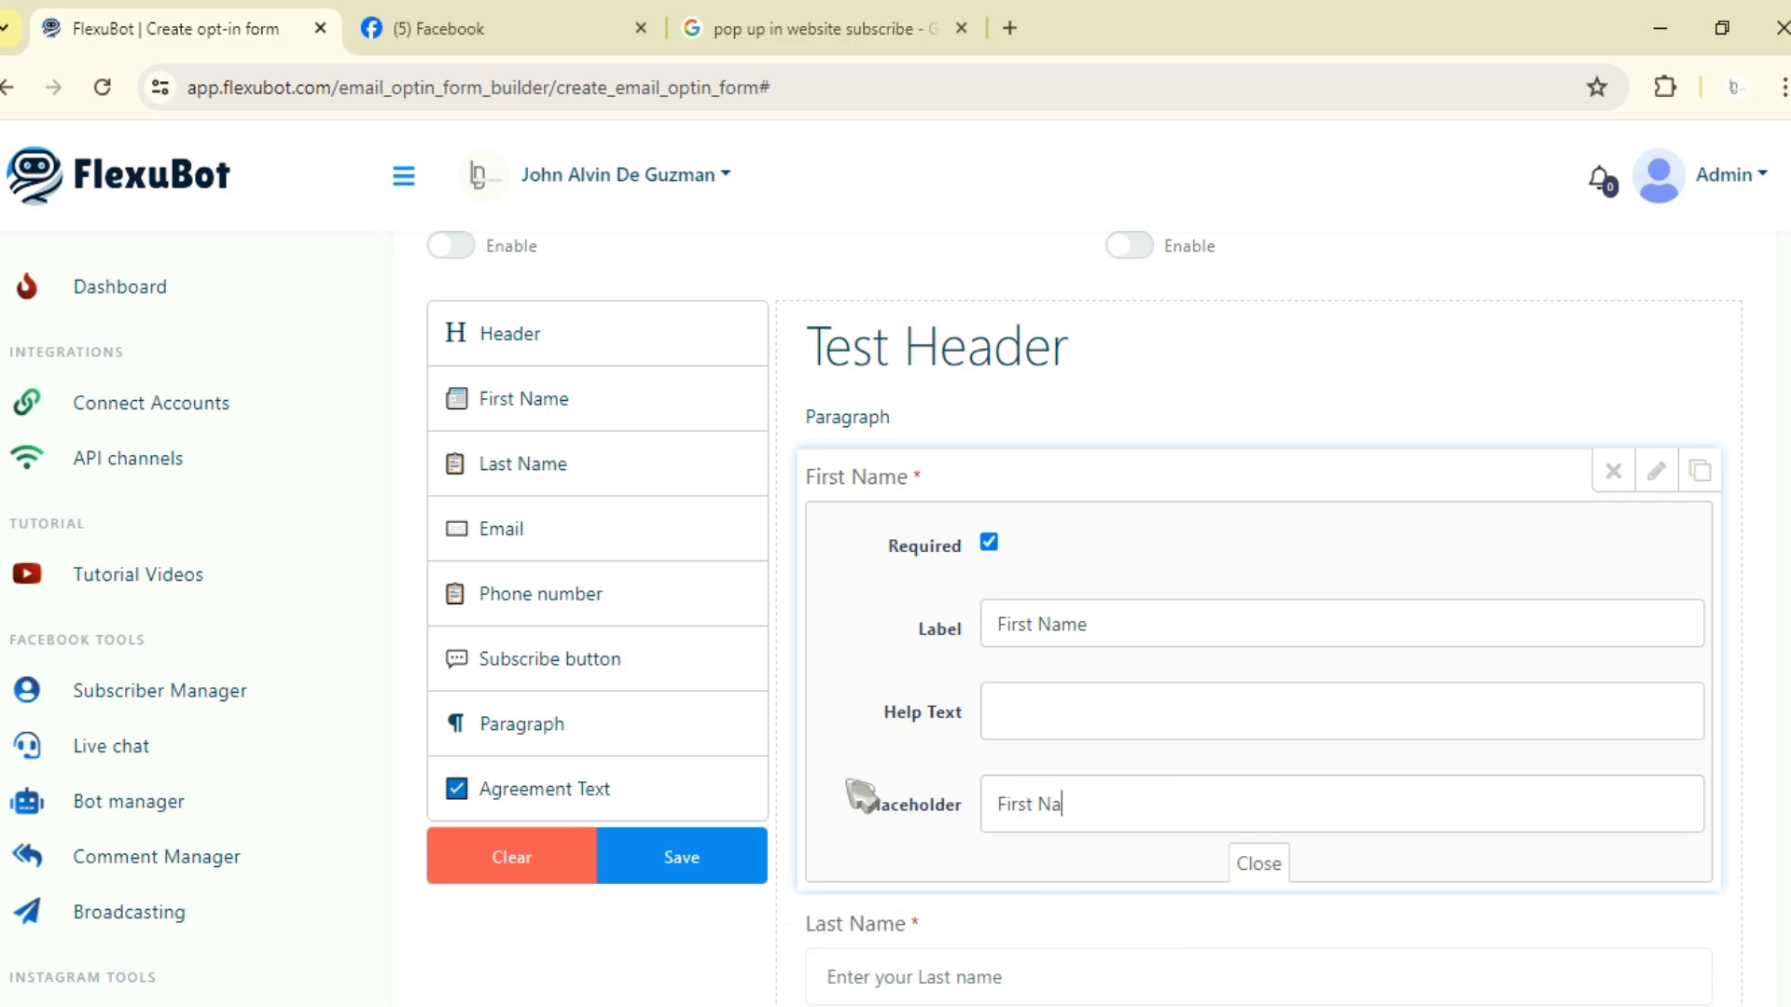
{"action": "left_click", "coordinate": [1649, 476]}
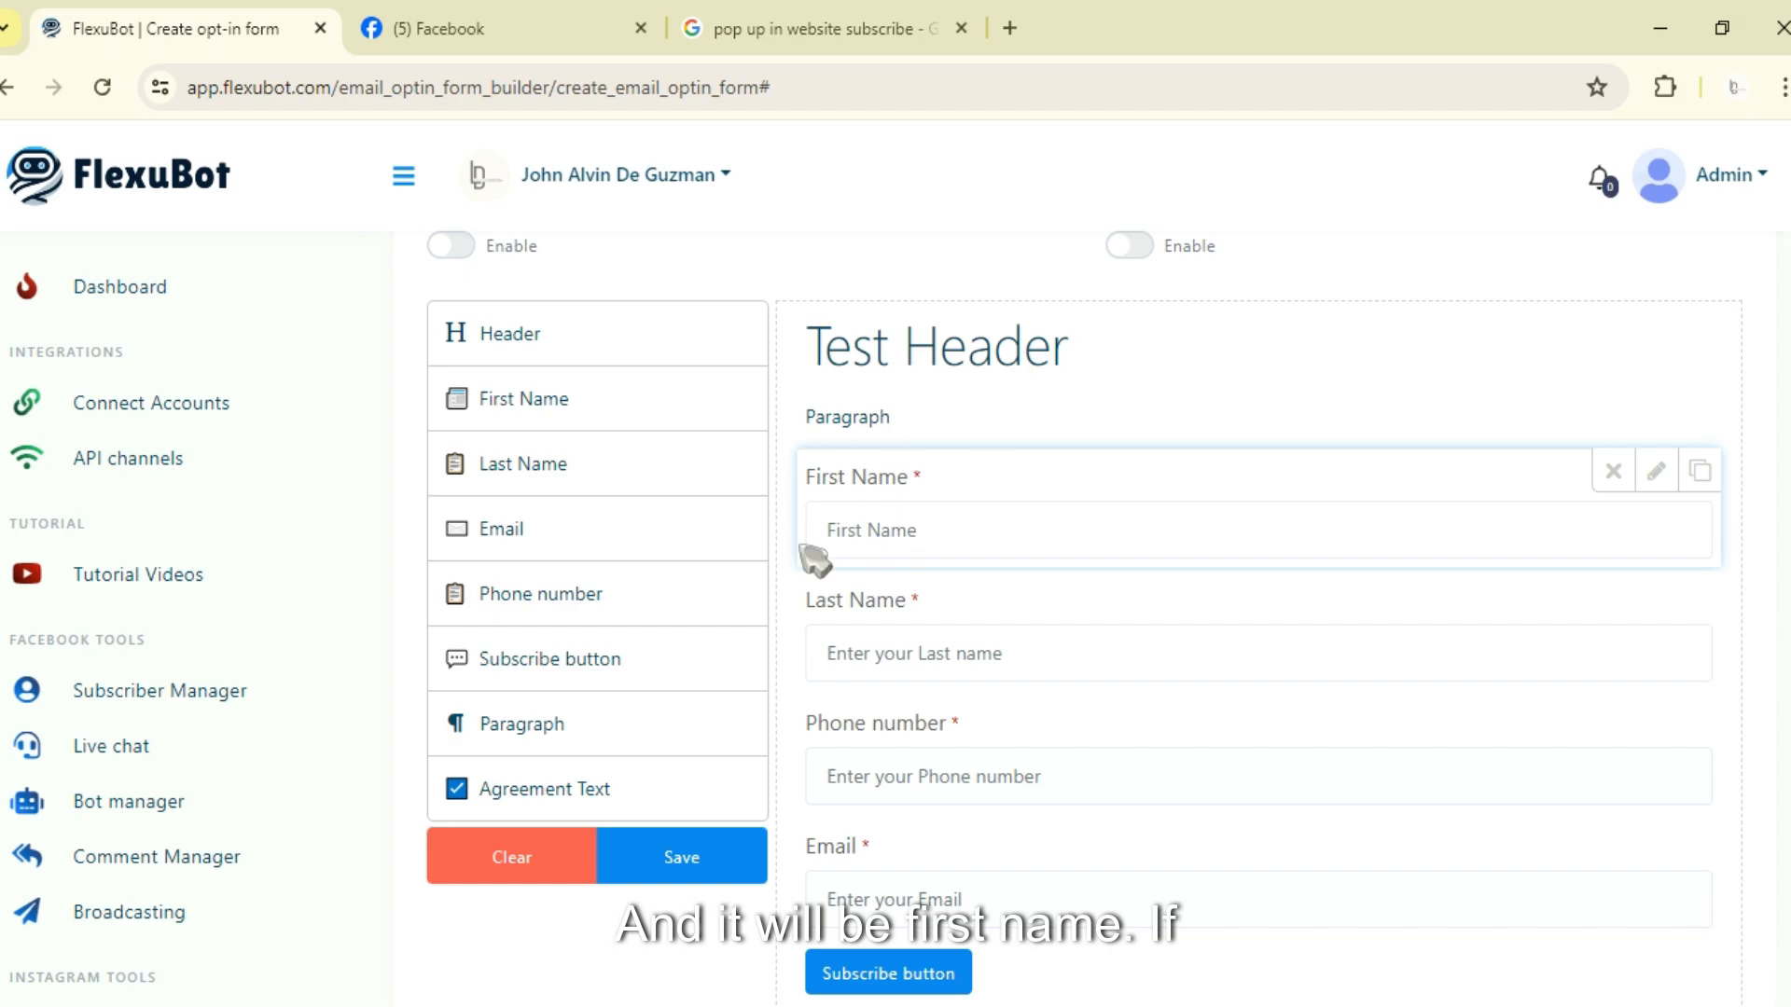
Step: Set the Last Name field's placeholder to 'Last Name'
{"action": "left_click", "coordinate": [1656, 594]}
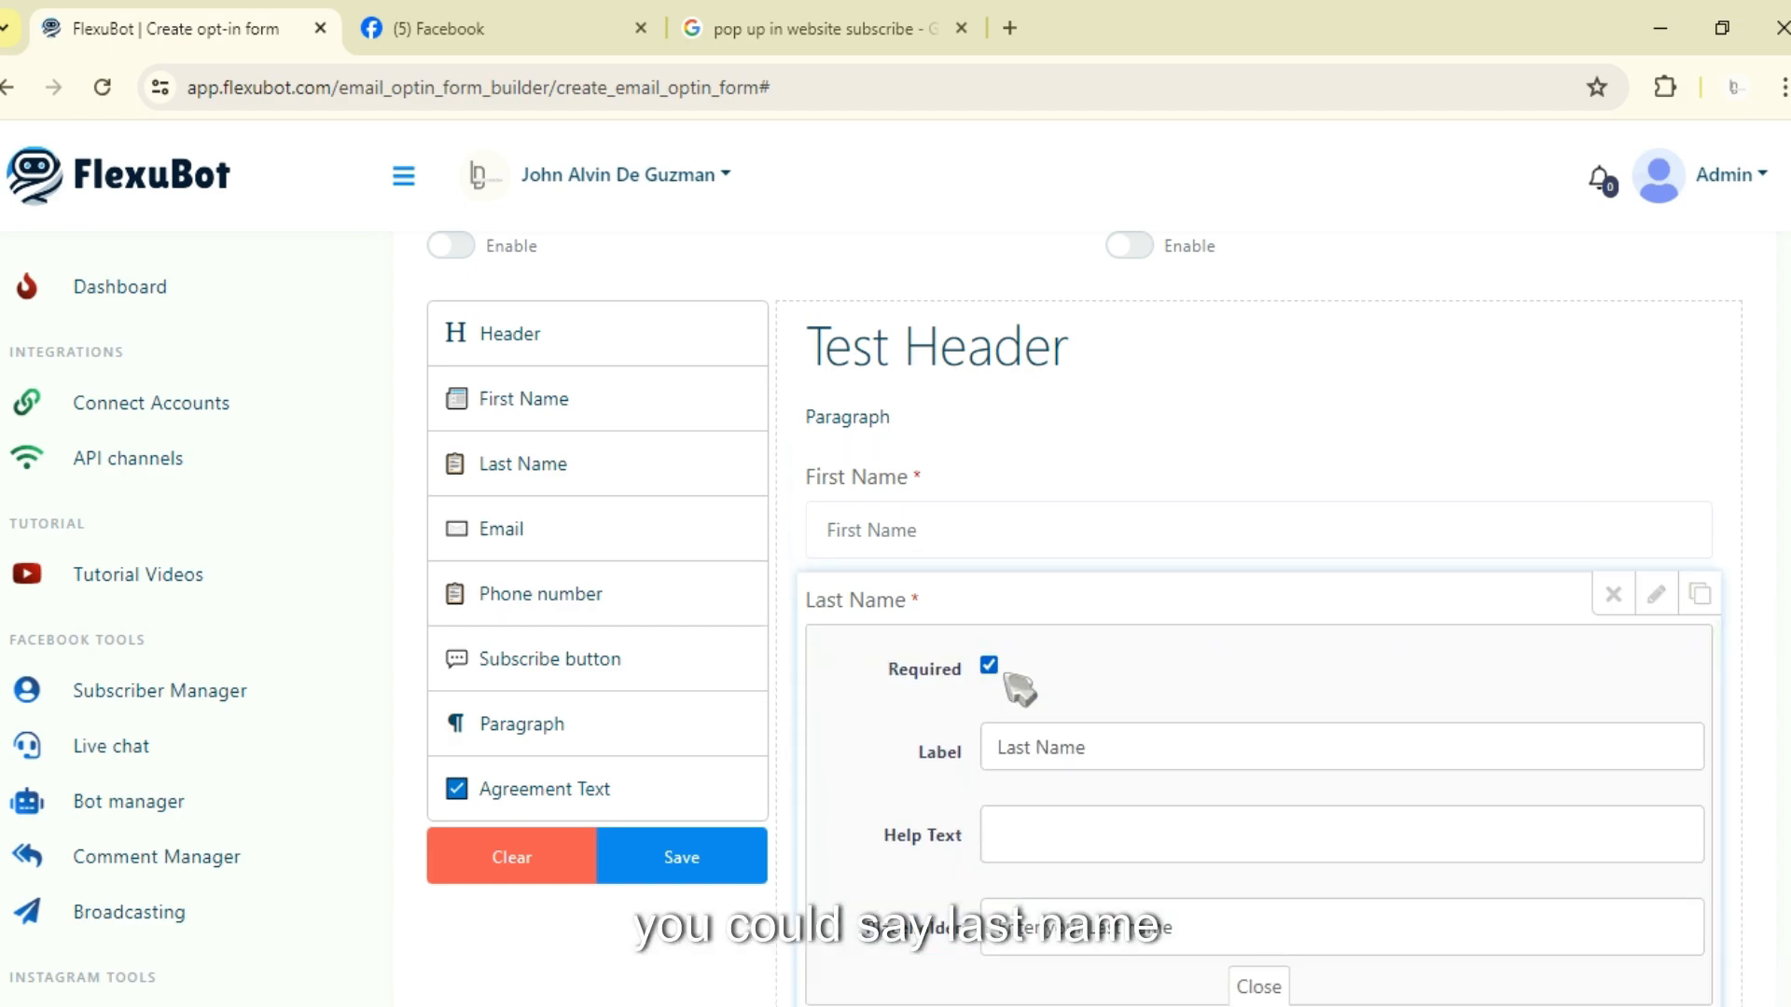
{"action": "left_click_drag", "start_coordinate": [1231, 942], "coordinate": [895, 956]}
{"action": "type", "text": "L"}
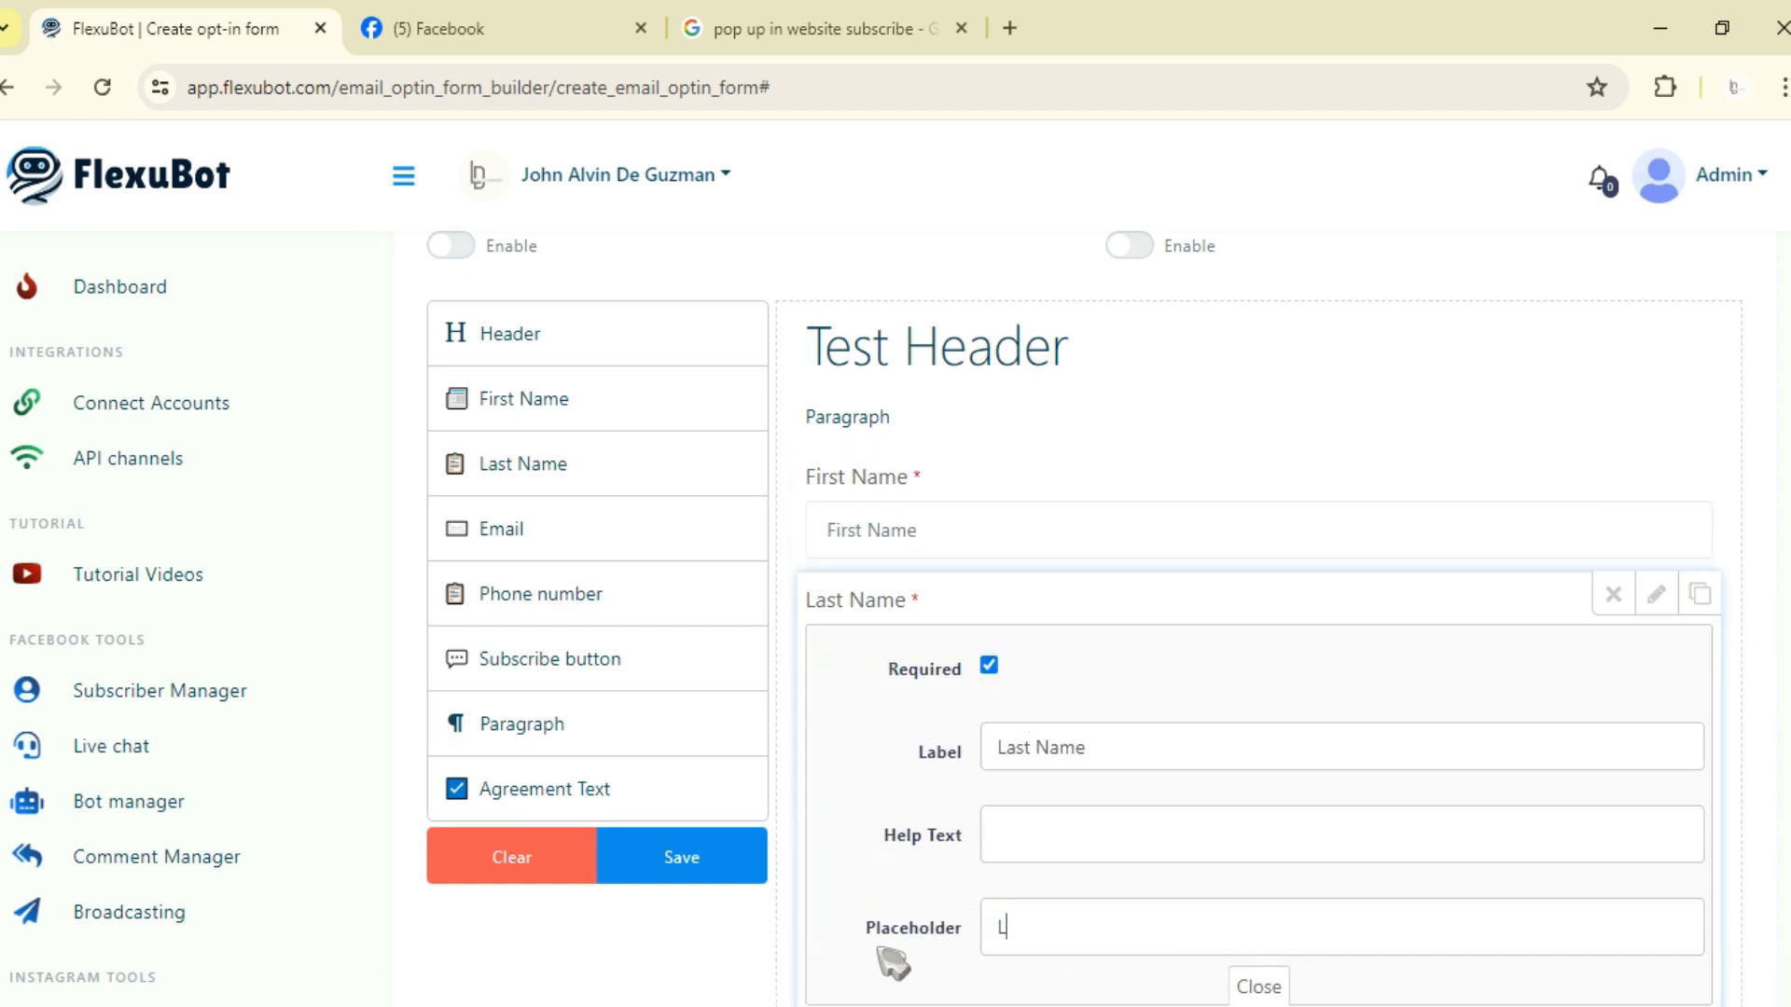
{"action": "type", "text": "ast Name"}
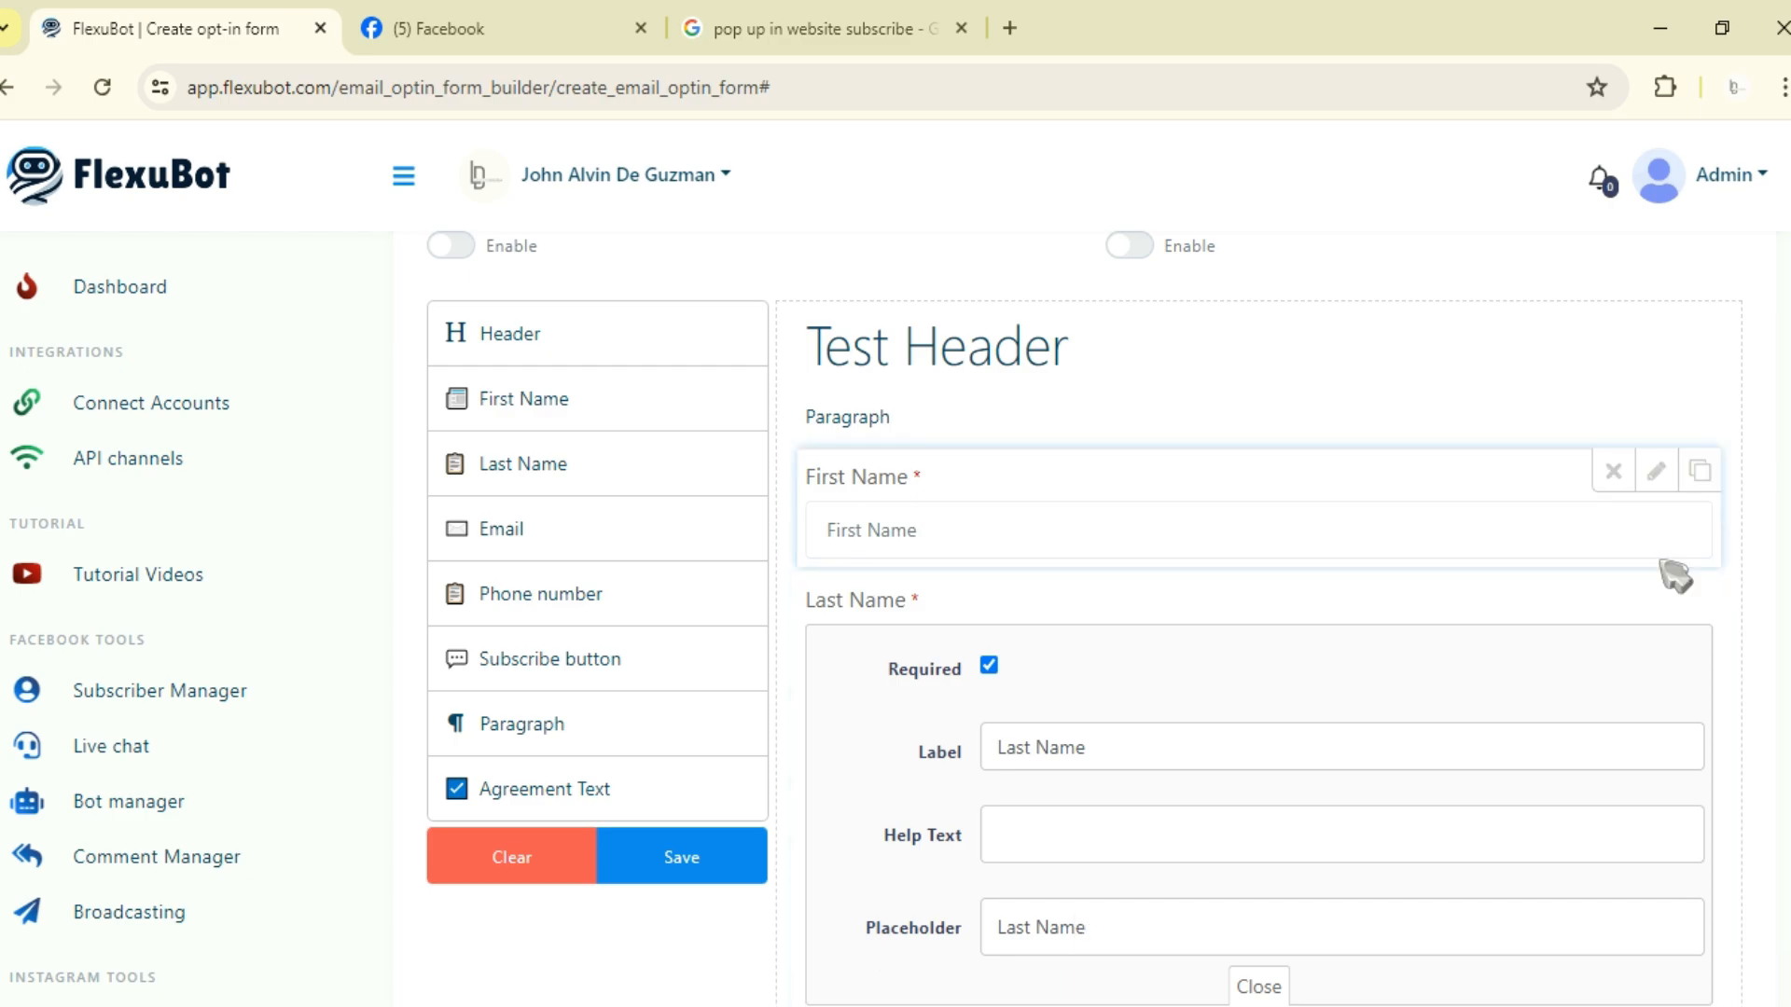
{"action": "left_click", "coordinate": [1656, 594]}
Step: Save the opt-in form and acknowledge the confirmation
{"action": "scroll", "coordinate": [1112, 504], "scroll_direction": "down", "scroll_amount": 3}
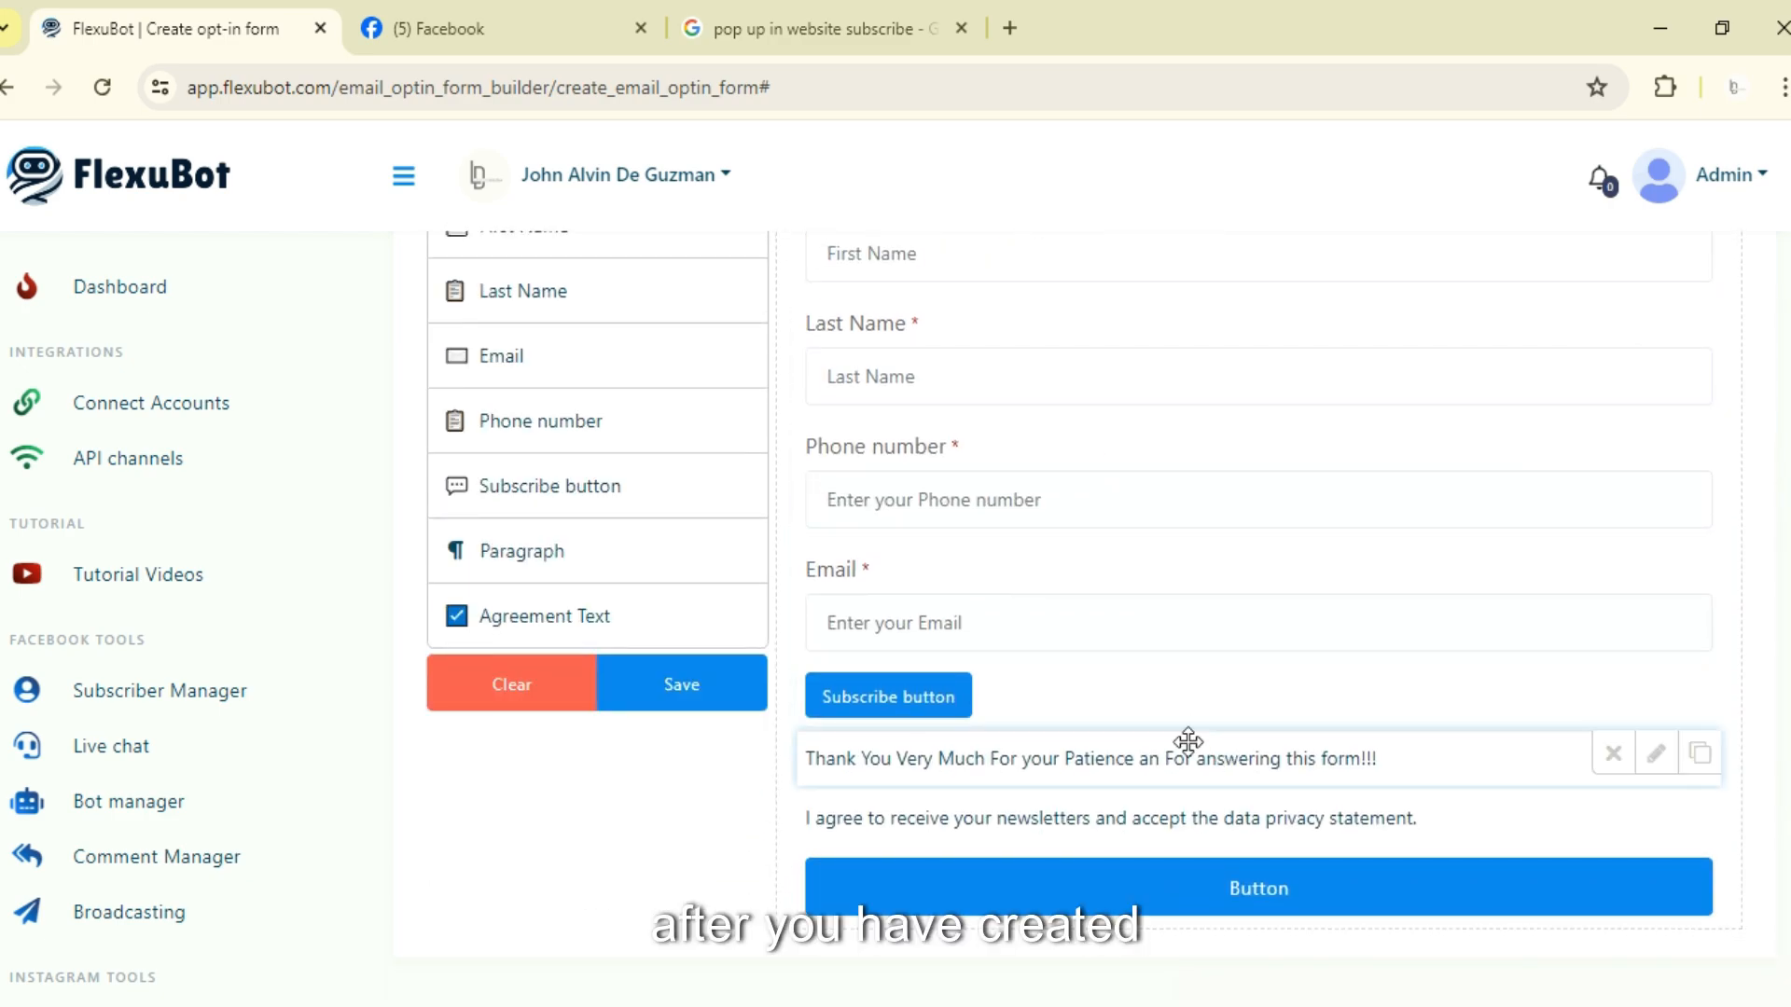
{"action": "scroll", "coordinate": [1187, 743], "scroll_direction": "up", "scroll_amount": 12}
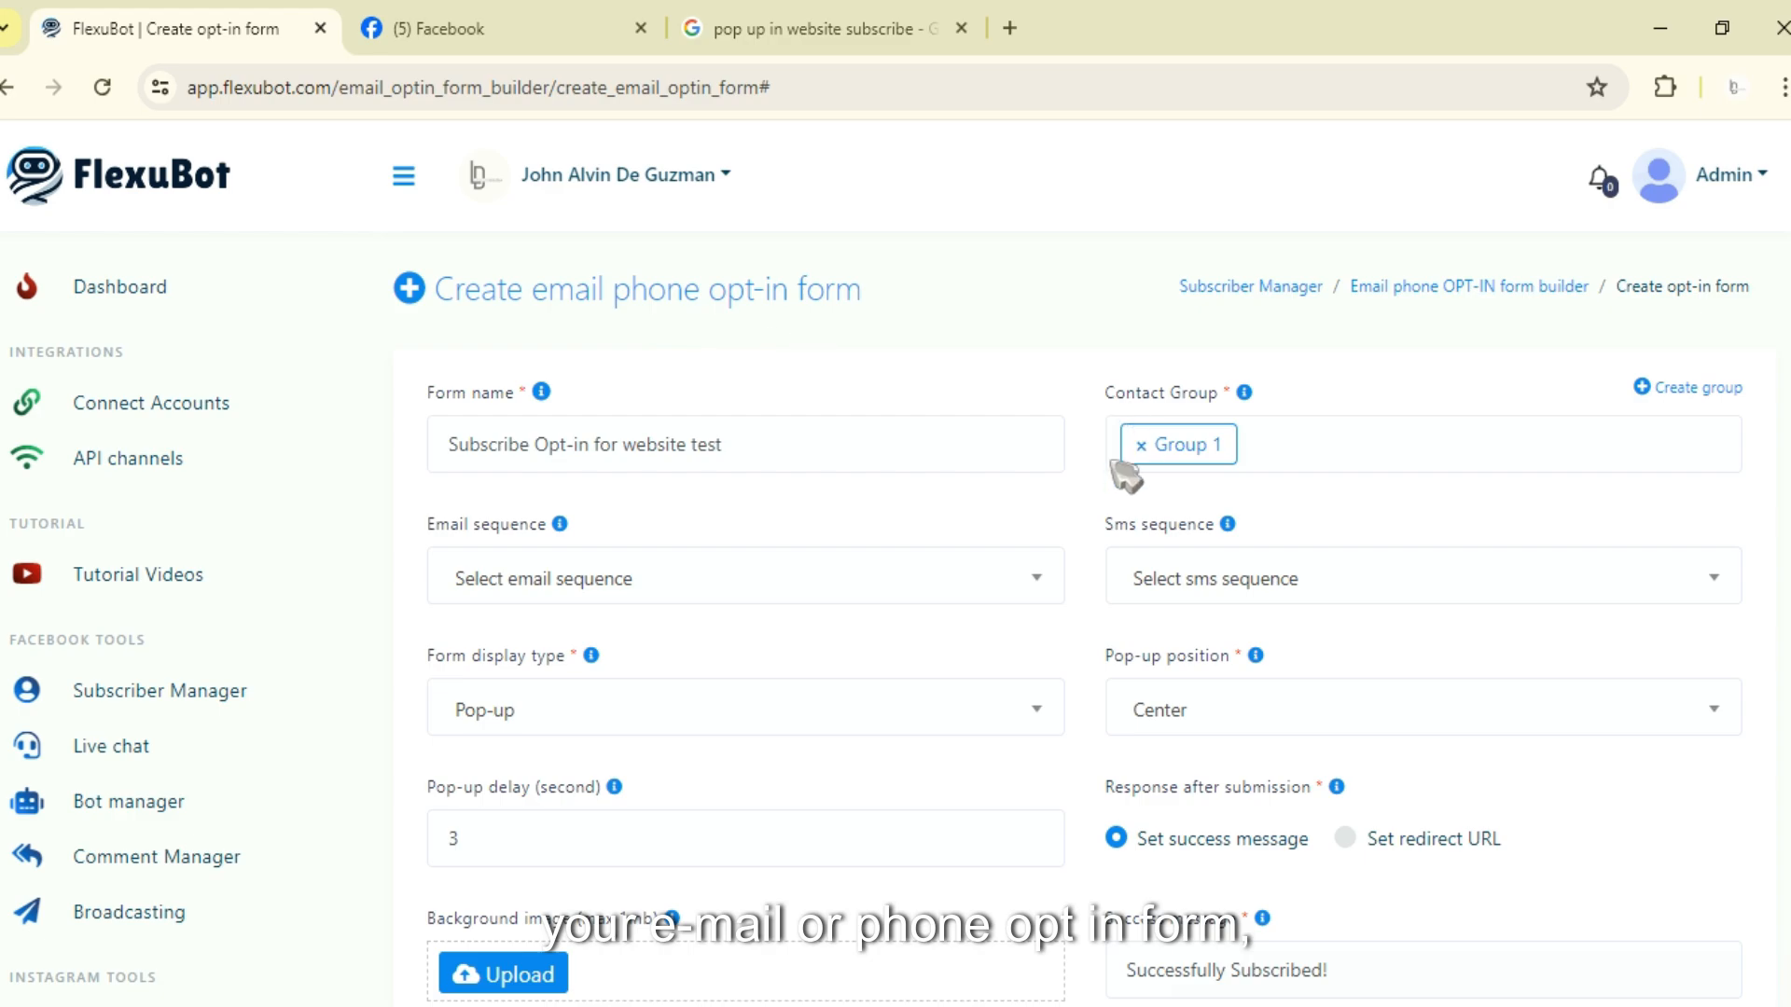
{"action": "scroll", "coordinate": [1119, 503], "scroll_direction": "down", "scroll_amount": 10}
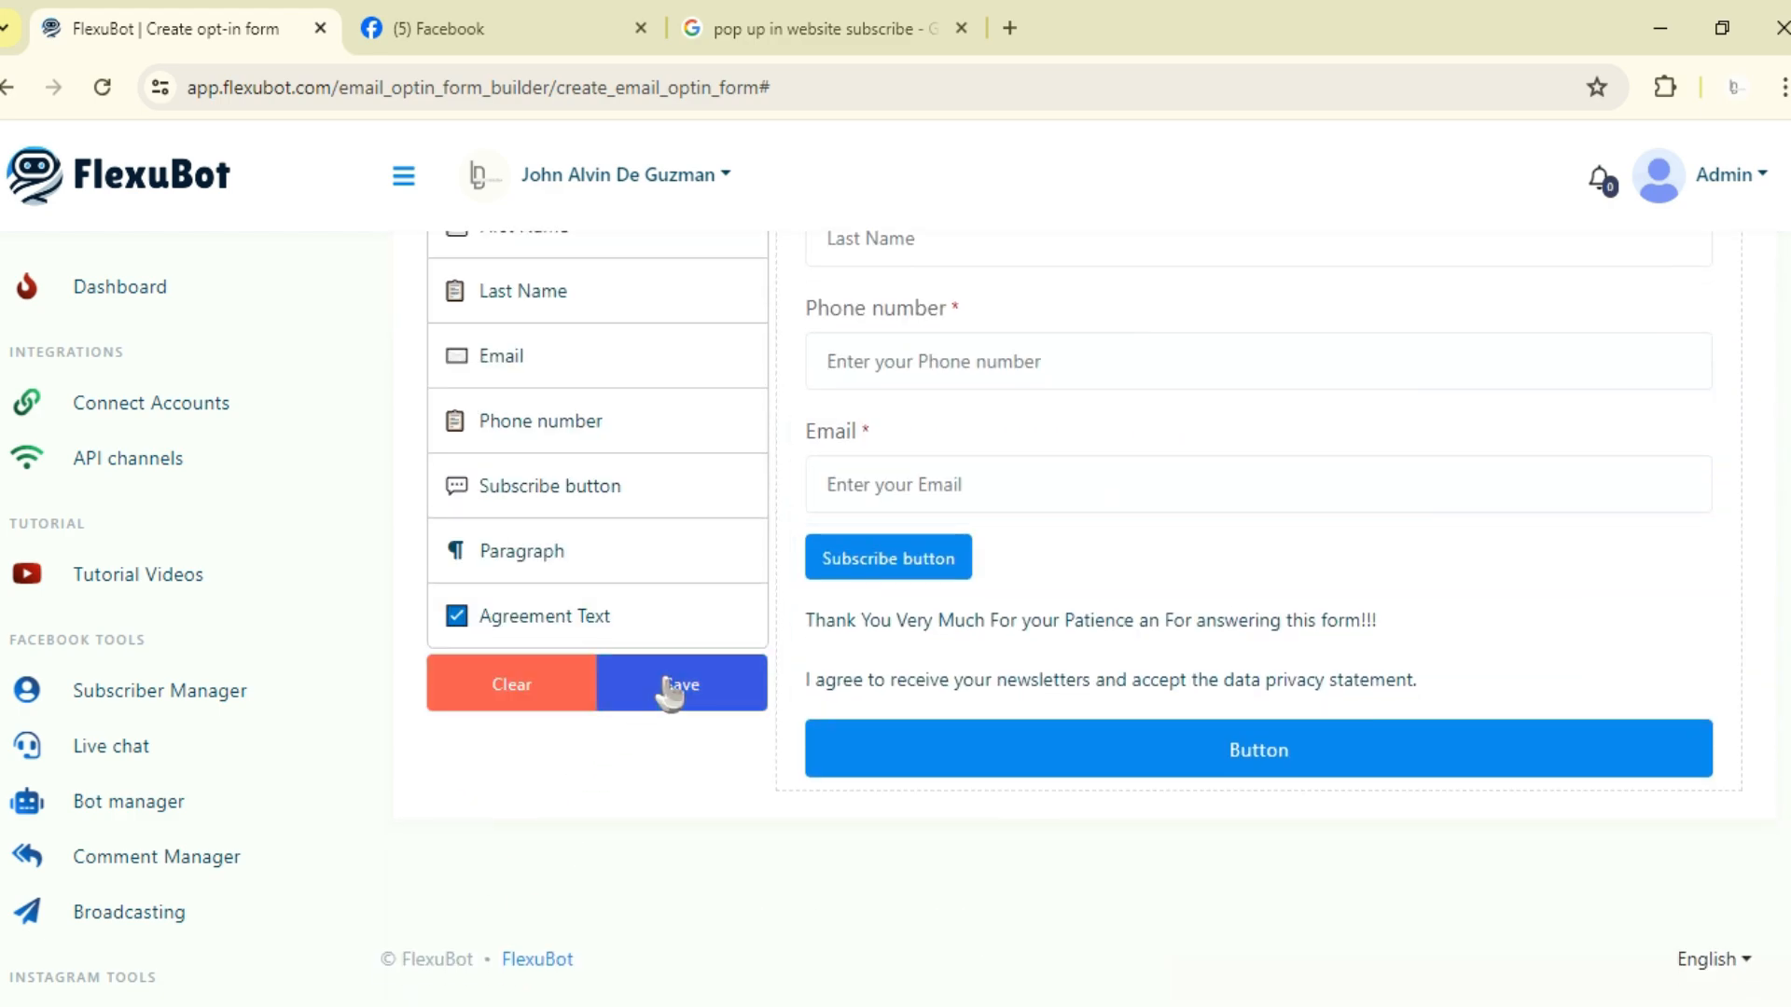
{"action": "left_click", "coordinate": [671, 689]}
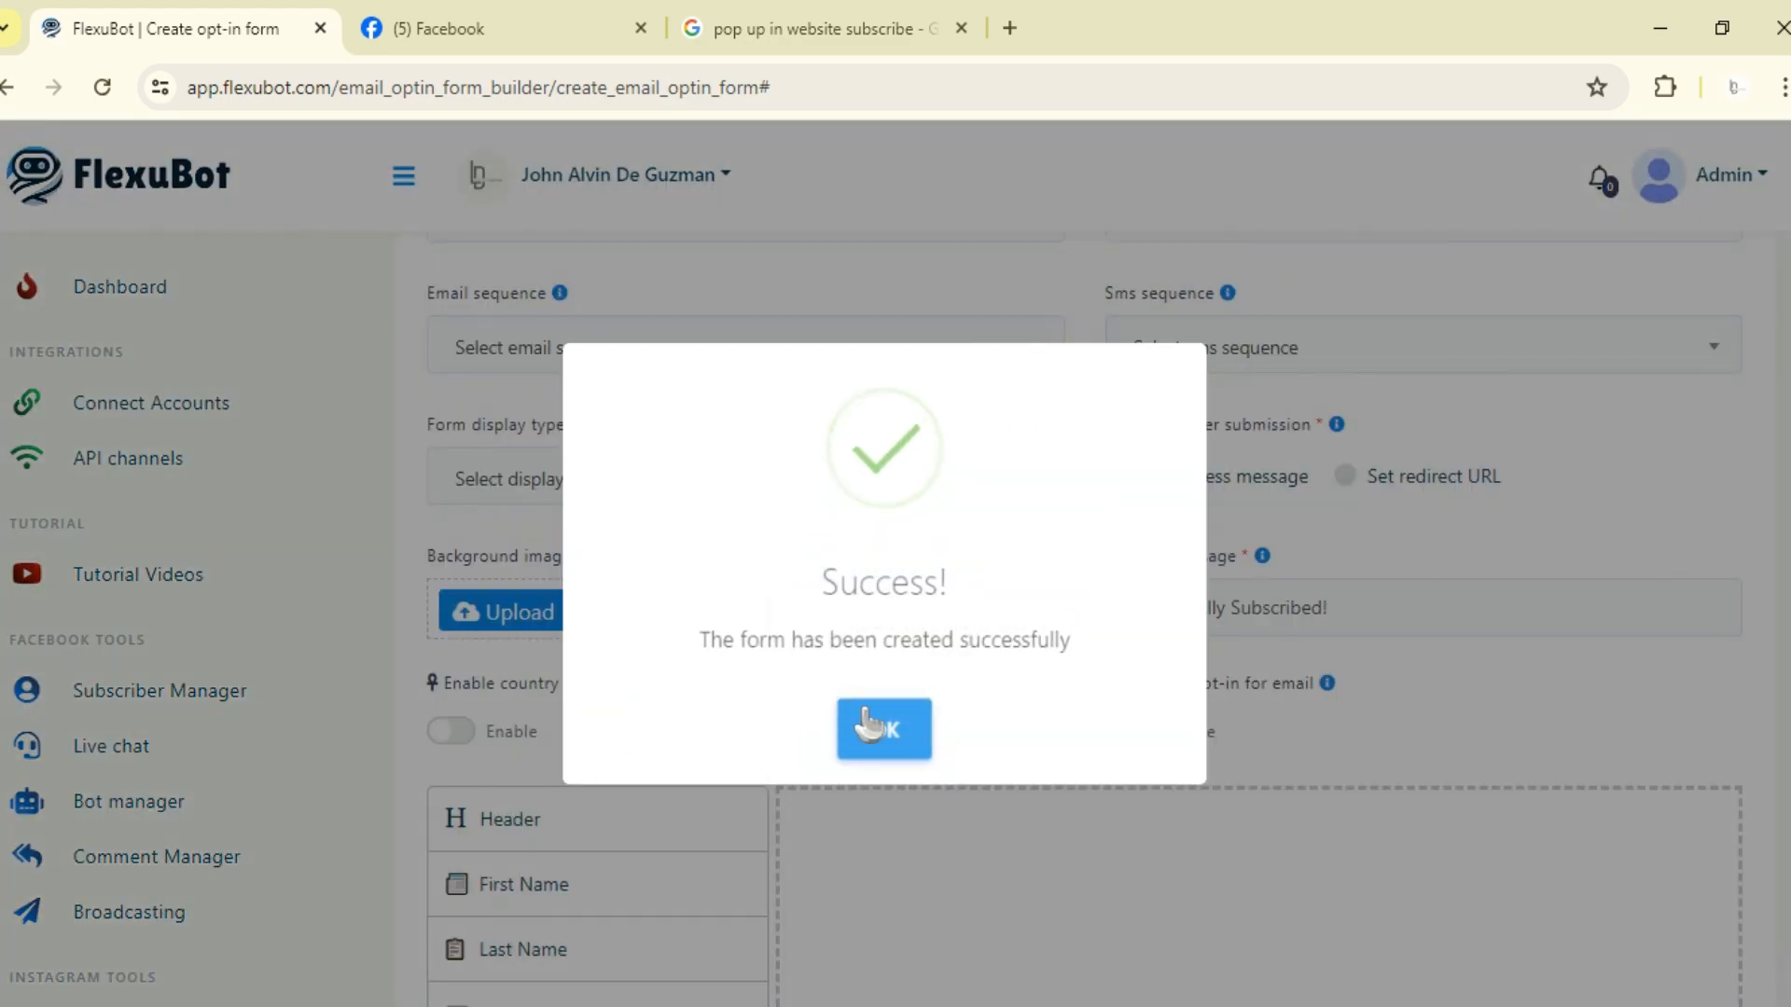
{"action": "left_click", "coordinate": [872, 727]}
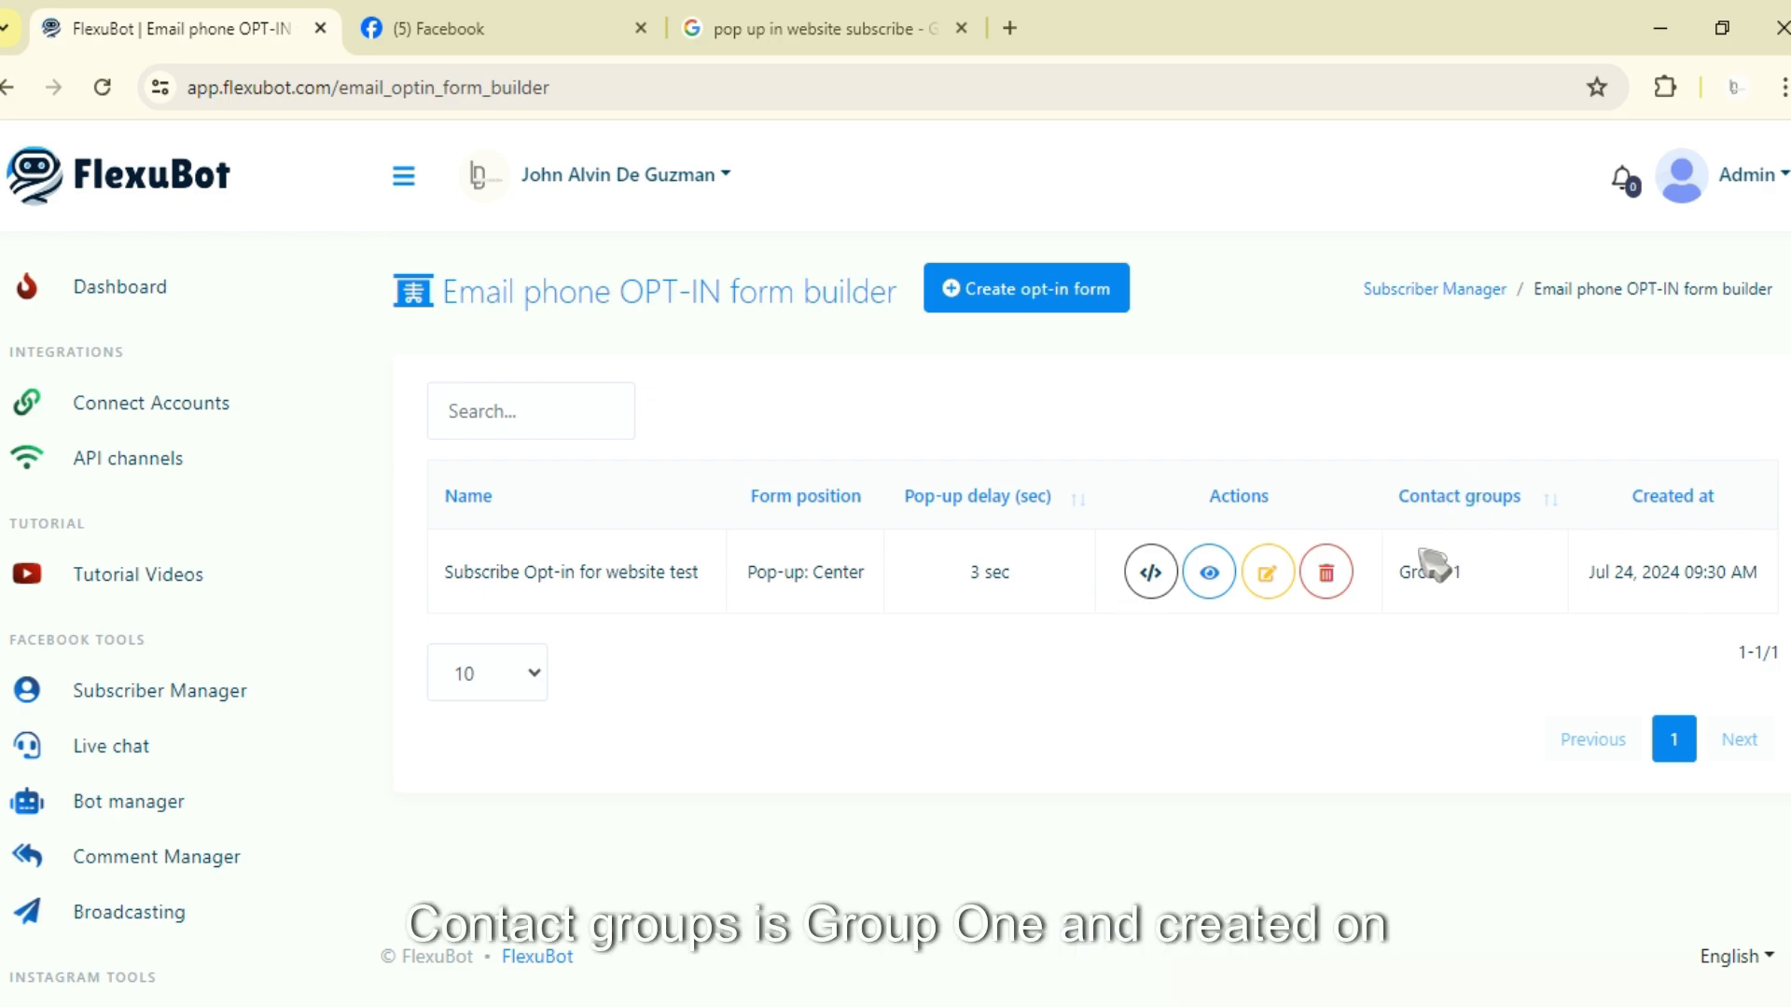
Step: Open the form's embed code and select the code snippet, then close the dialog
{"action": "left_click_drag", "start_coordinate": [1408, 569], "coordinate": [1463, 571]}
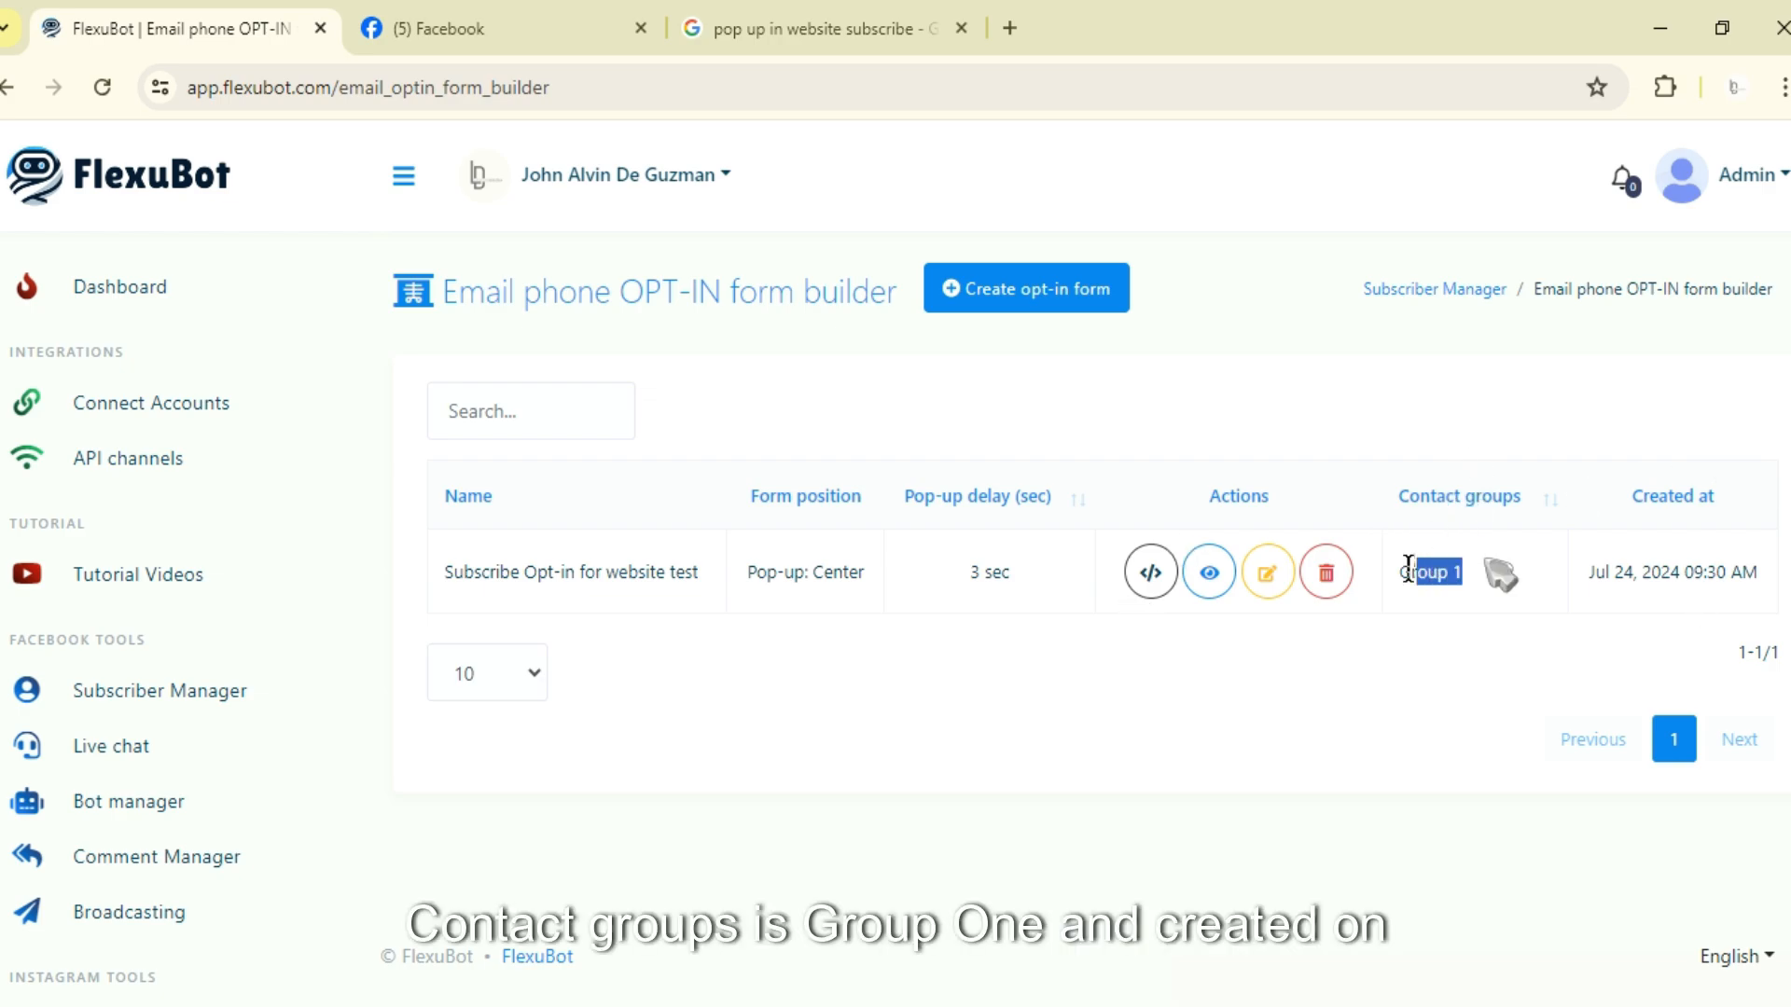
{"action": "left_click", "coordinate": [1616, 608]}
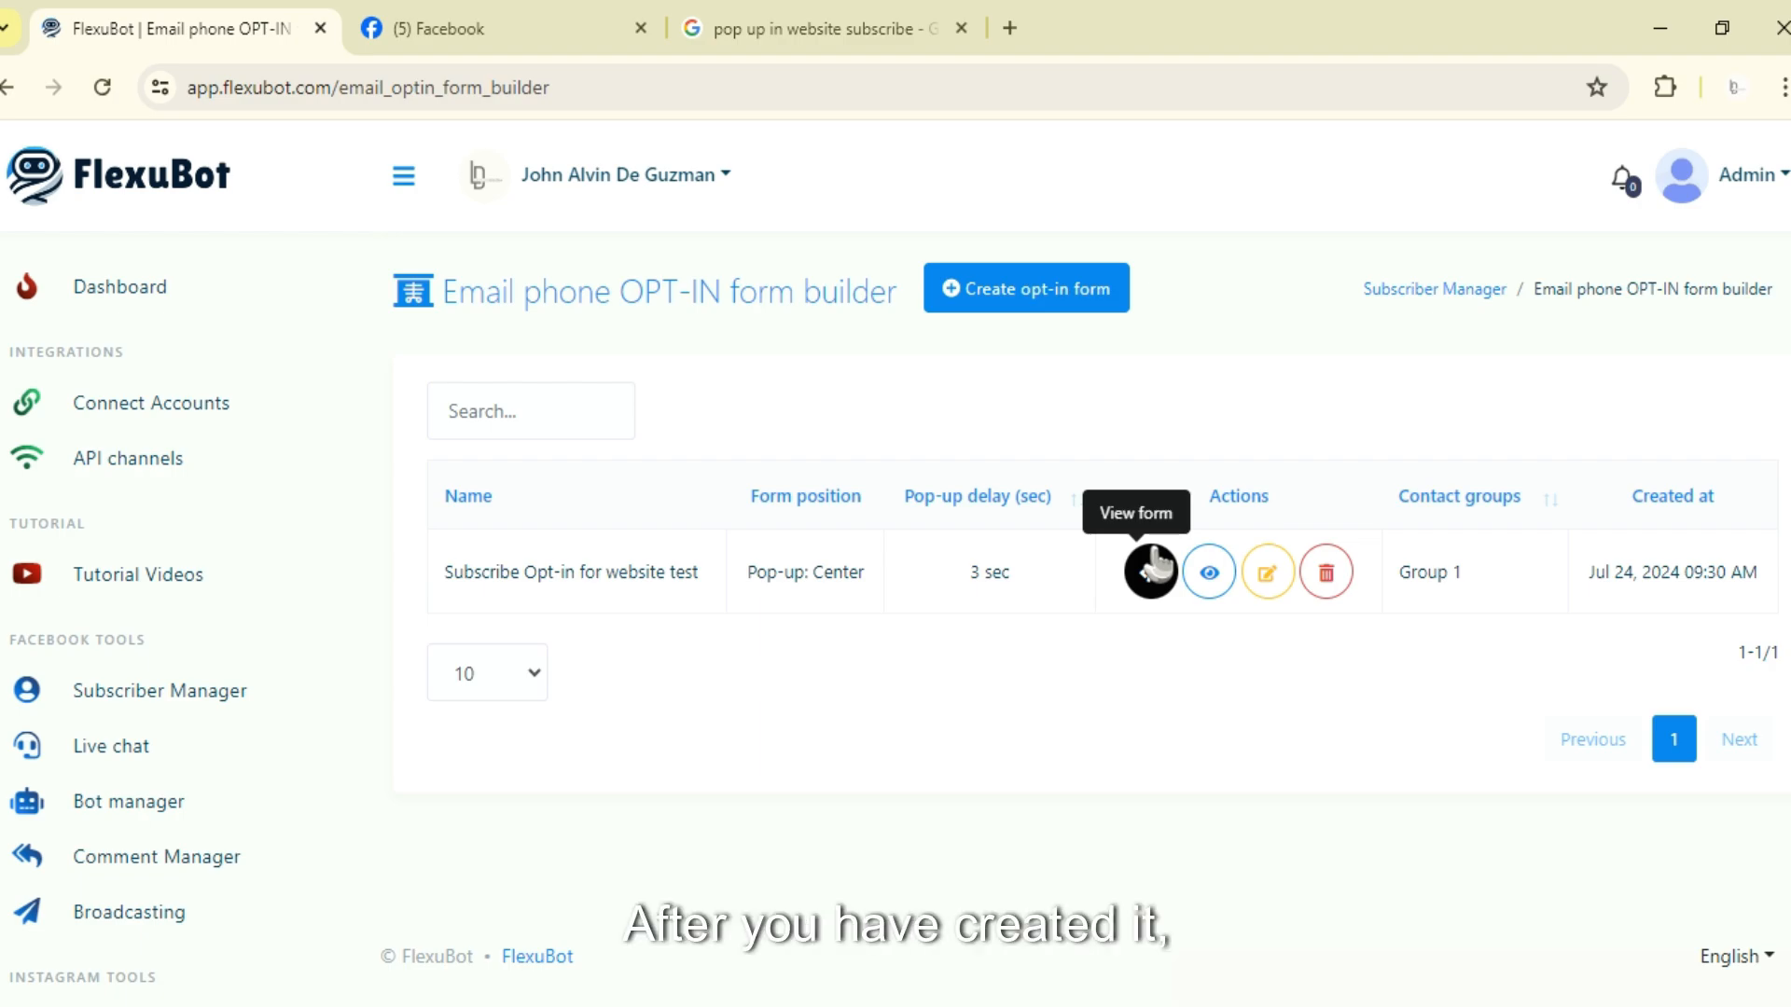
{"action": "left_click", "coordinate": [1160, 578]}
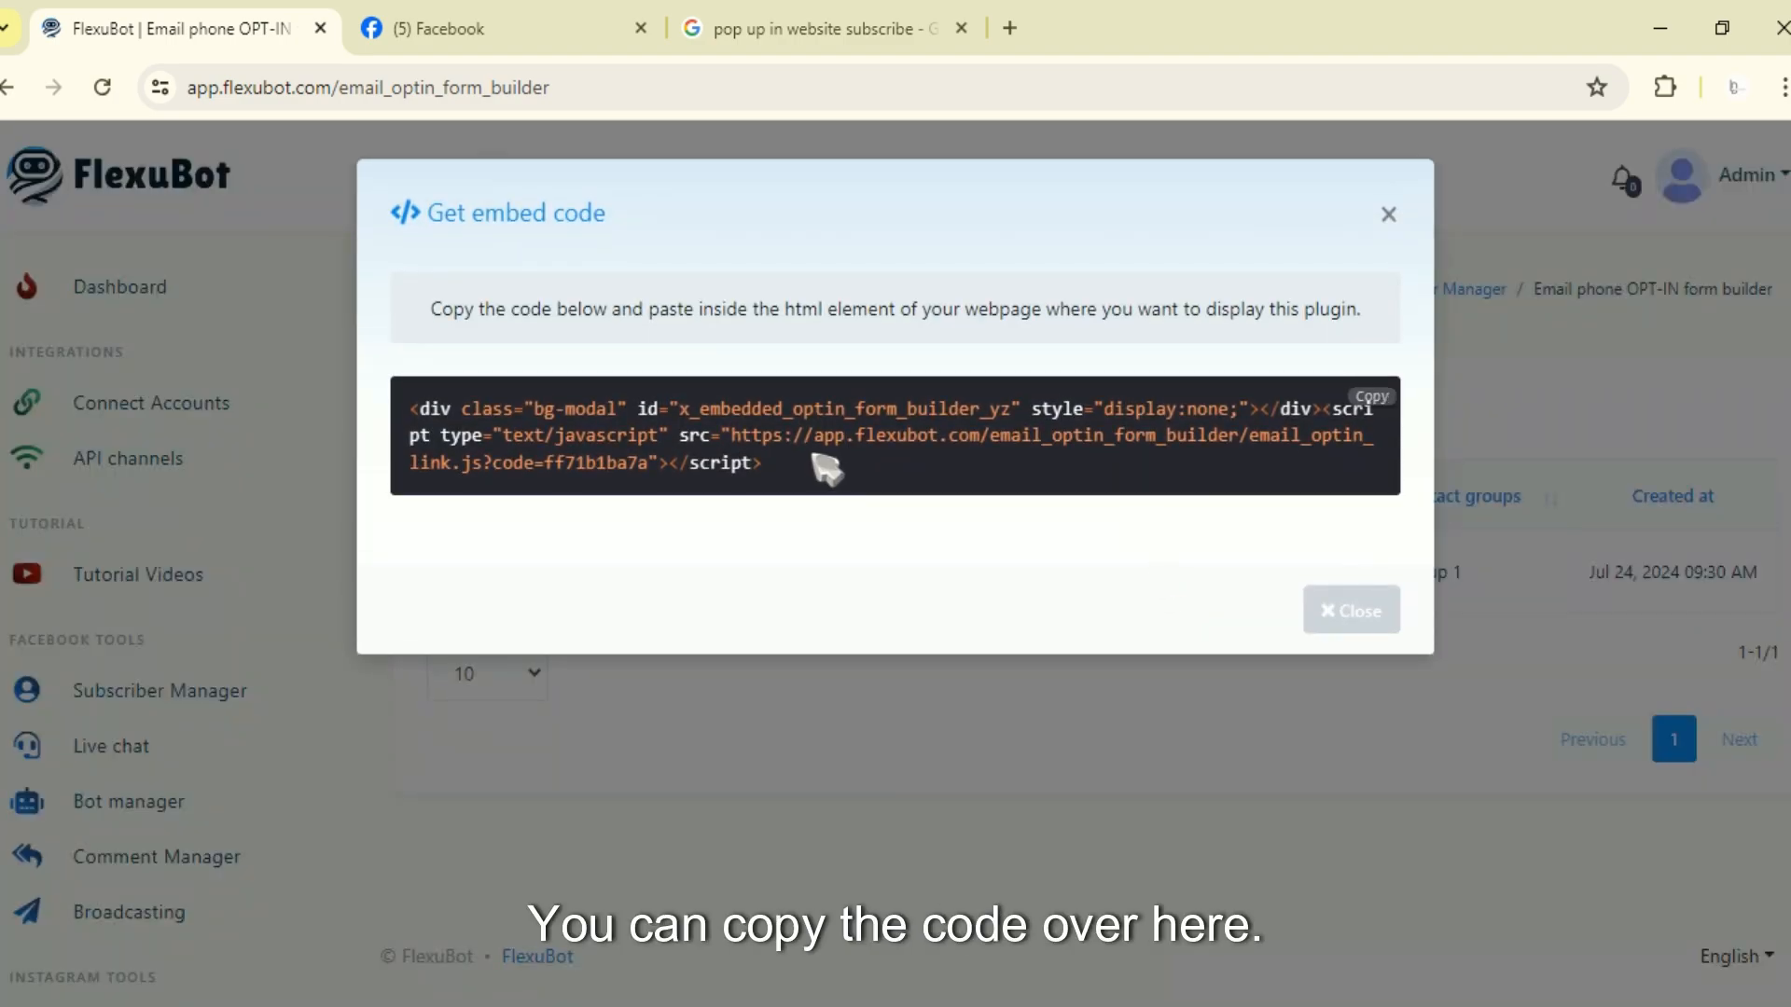
{"action": "left_click_drag", "start_coordinate": [761, 462], "coordinate": [411, 407]}
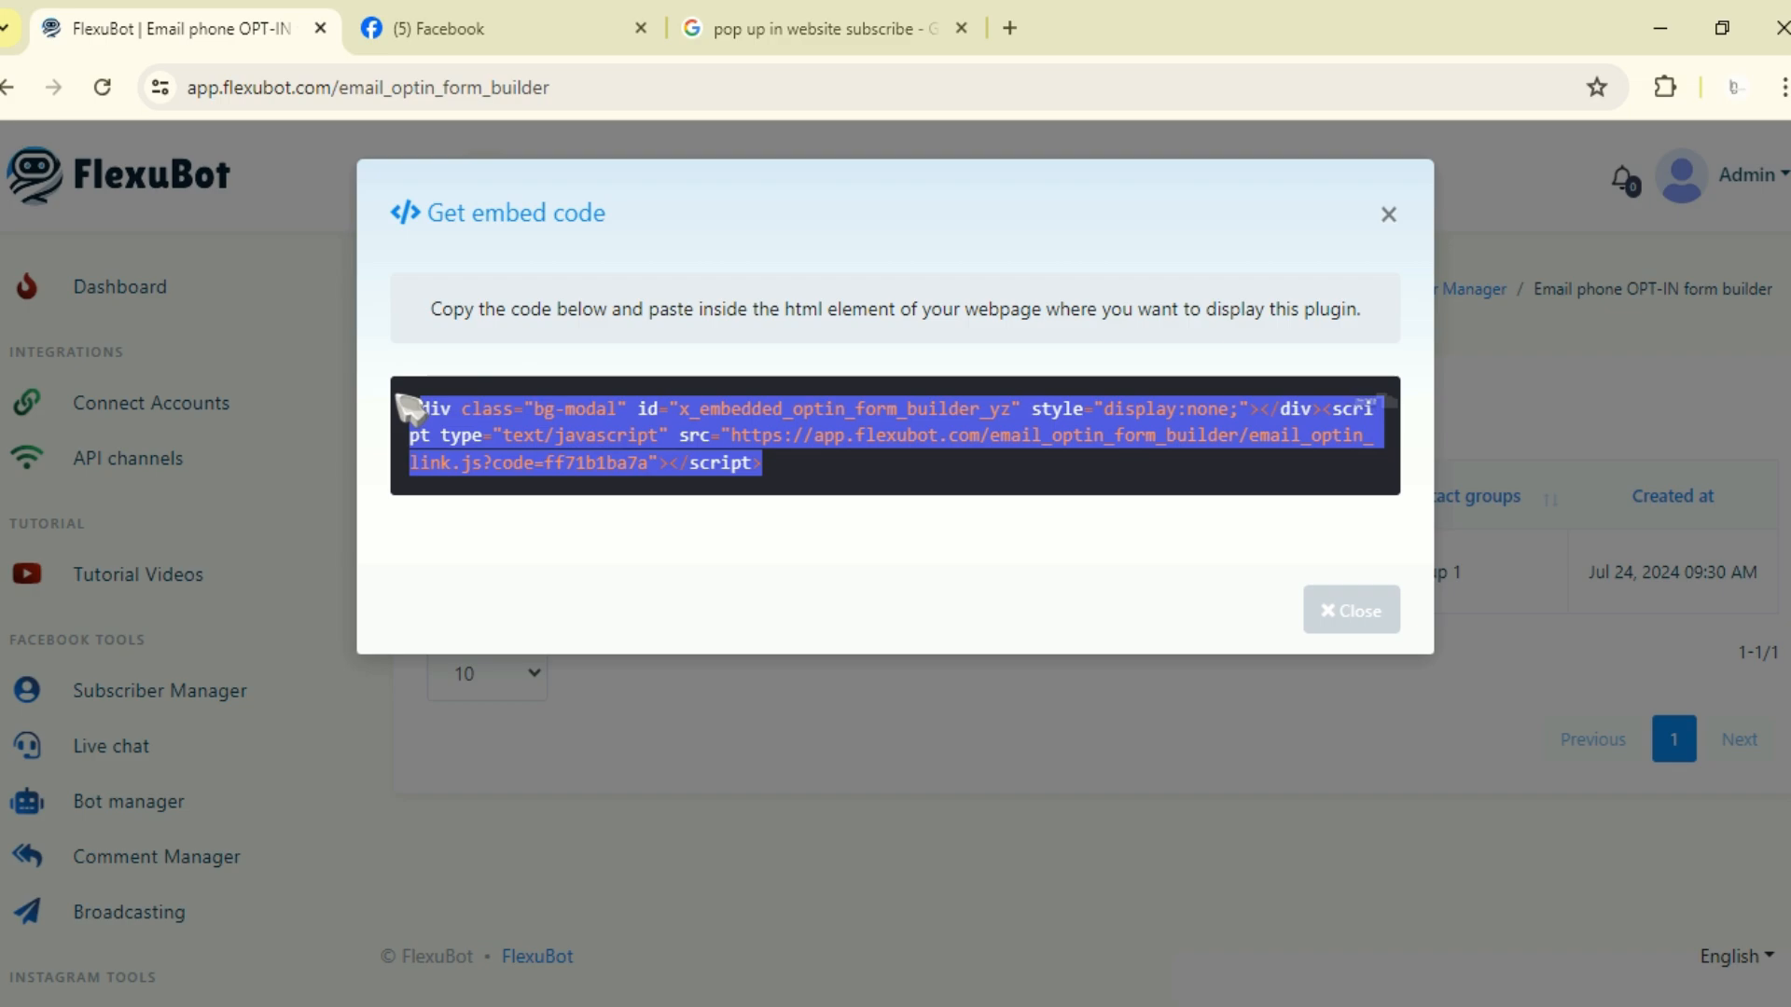
{"action": "left_click", "coordinate": [915, 463]}
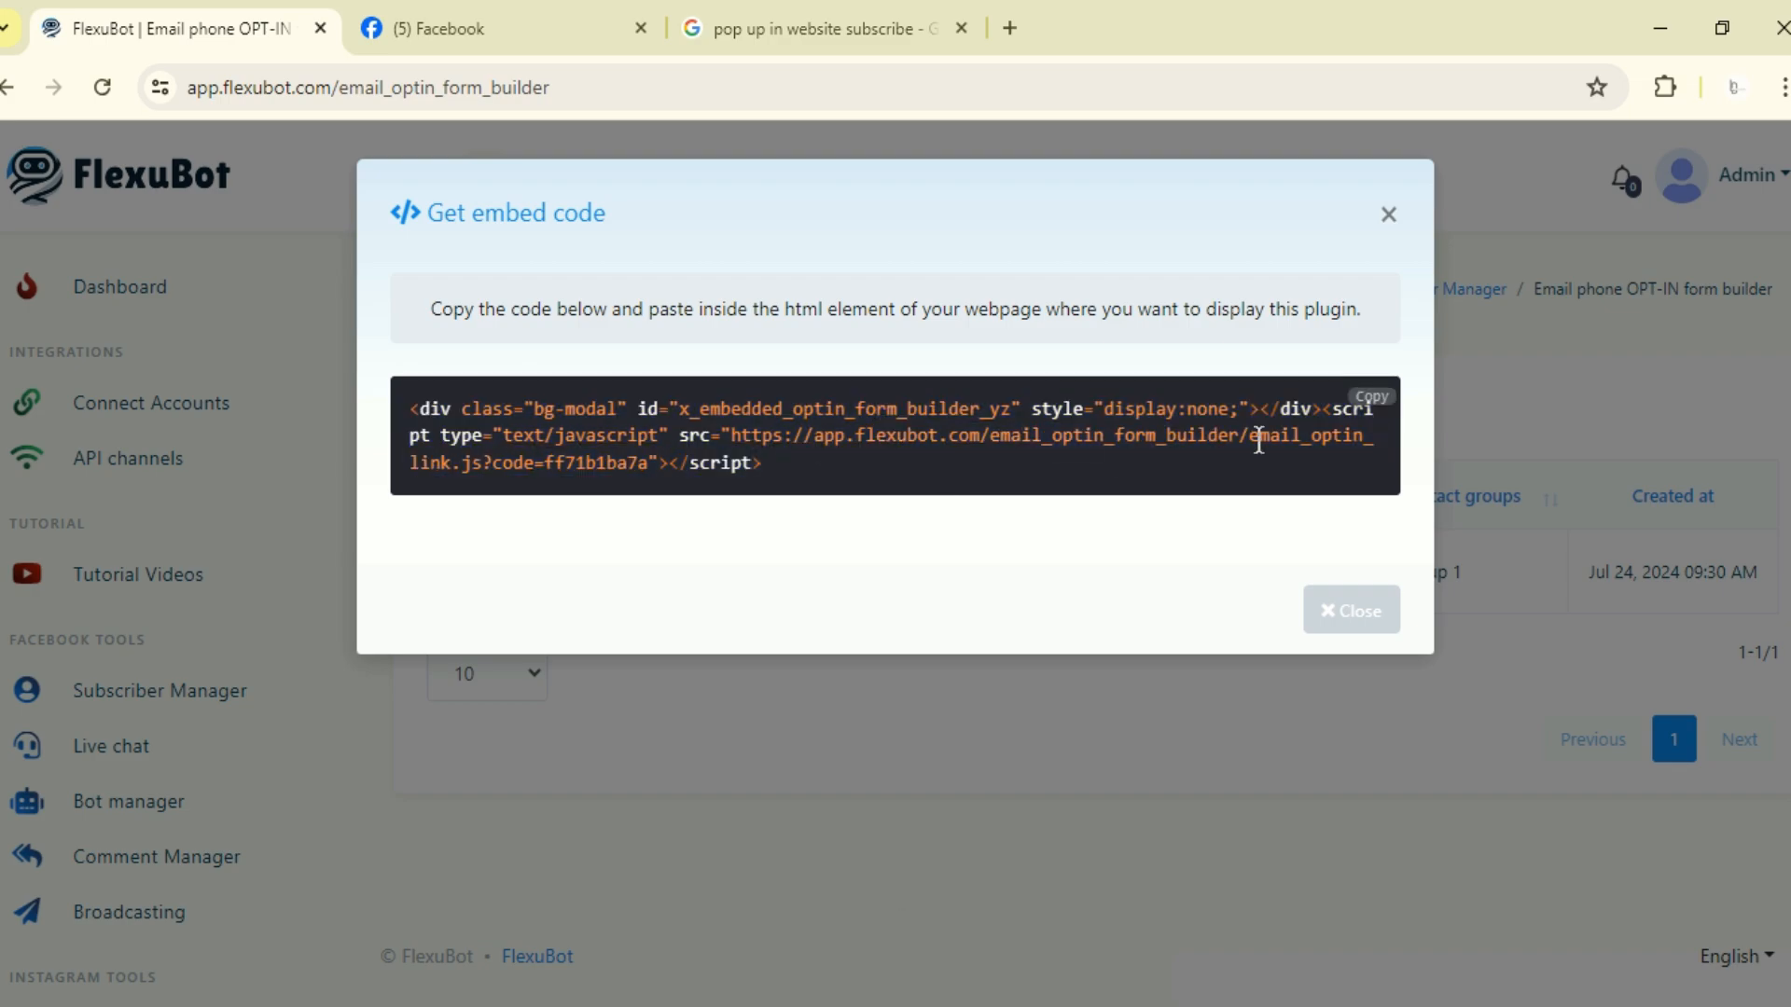
{"action": "left_click", "coordinate": [1387, 217]}
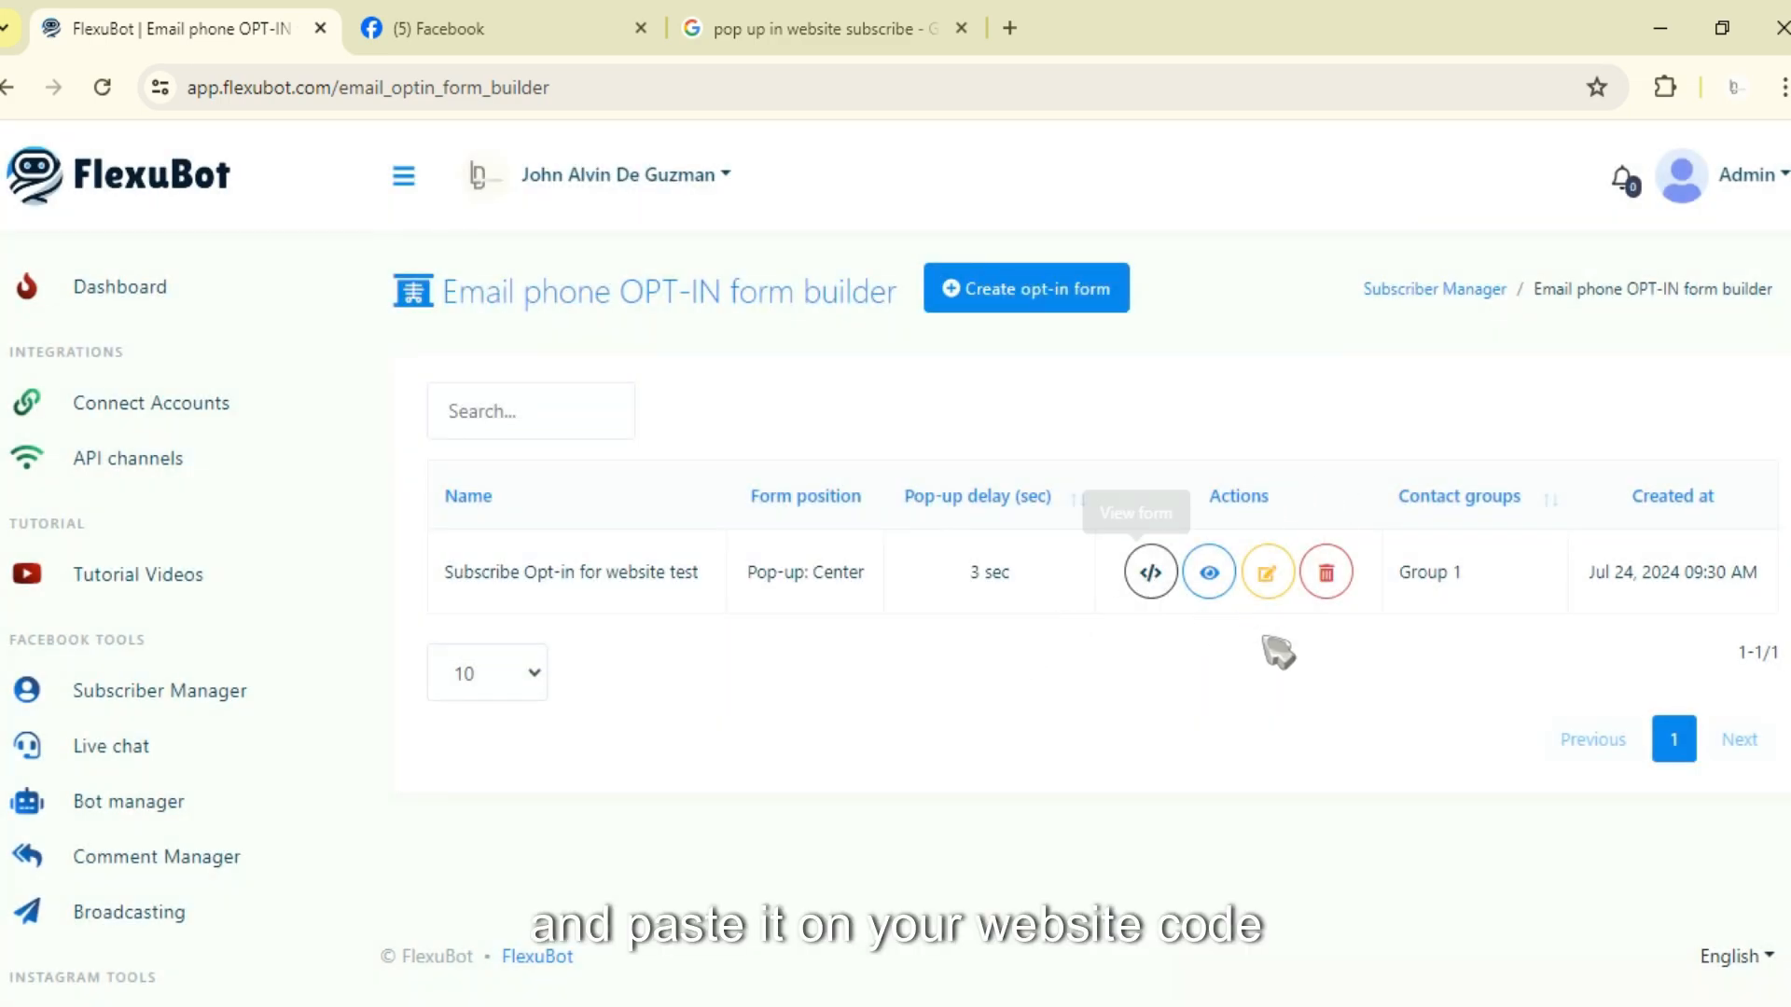
Step: Preview the saved form in a new tab, then close that tab
{"action": "left_click", "coordinate": [1209, 572]}
{"action": "left_click", "coordinate": [560, 853]}
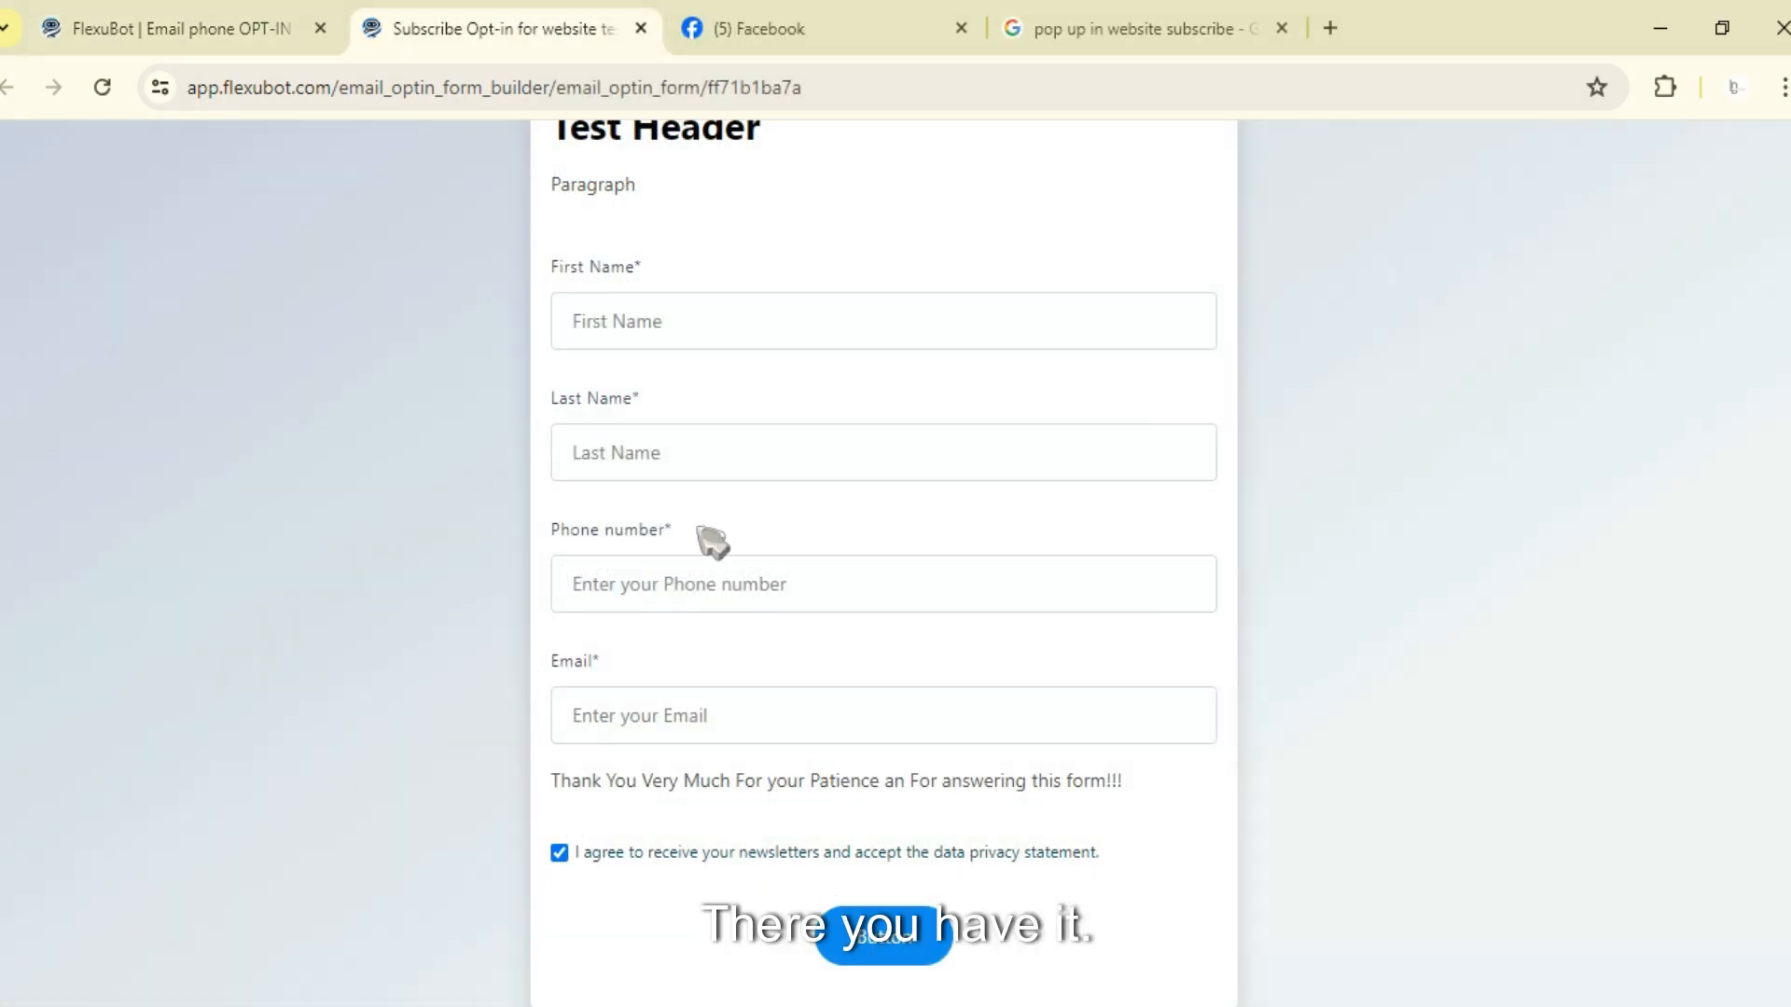
{"action": "scroll", "coordinate": [592, 244], "scroll_direction": "up", "scroll_amount": 1}
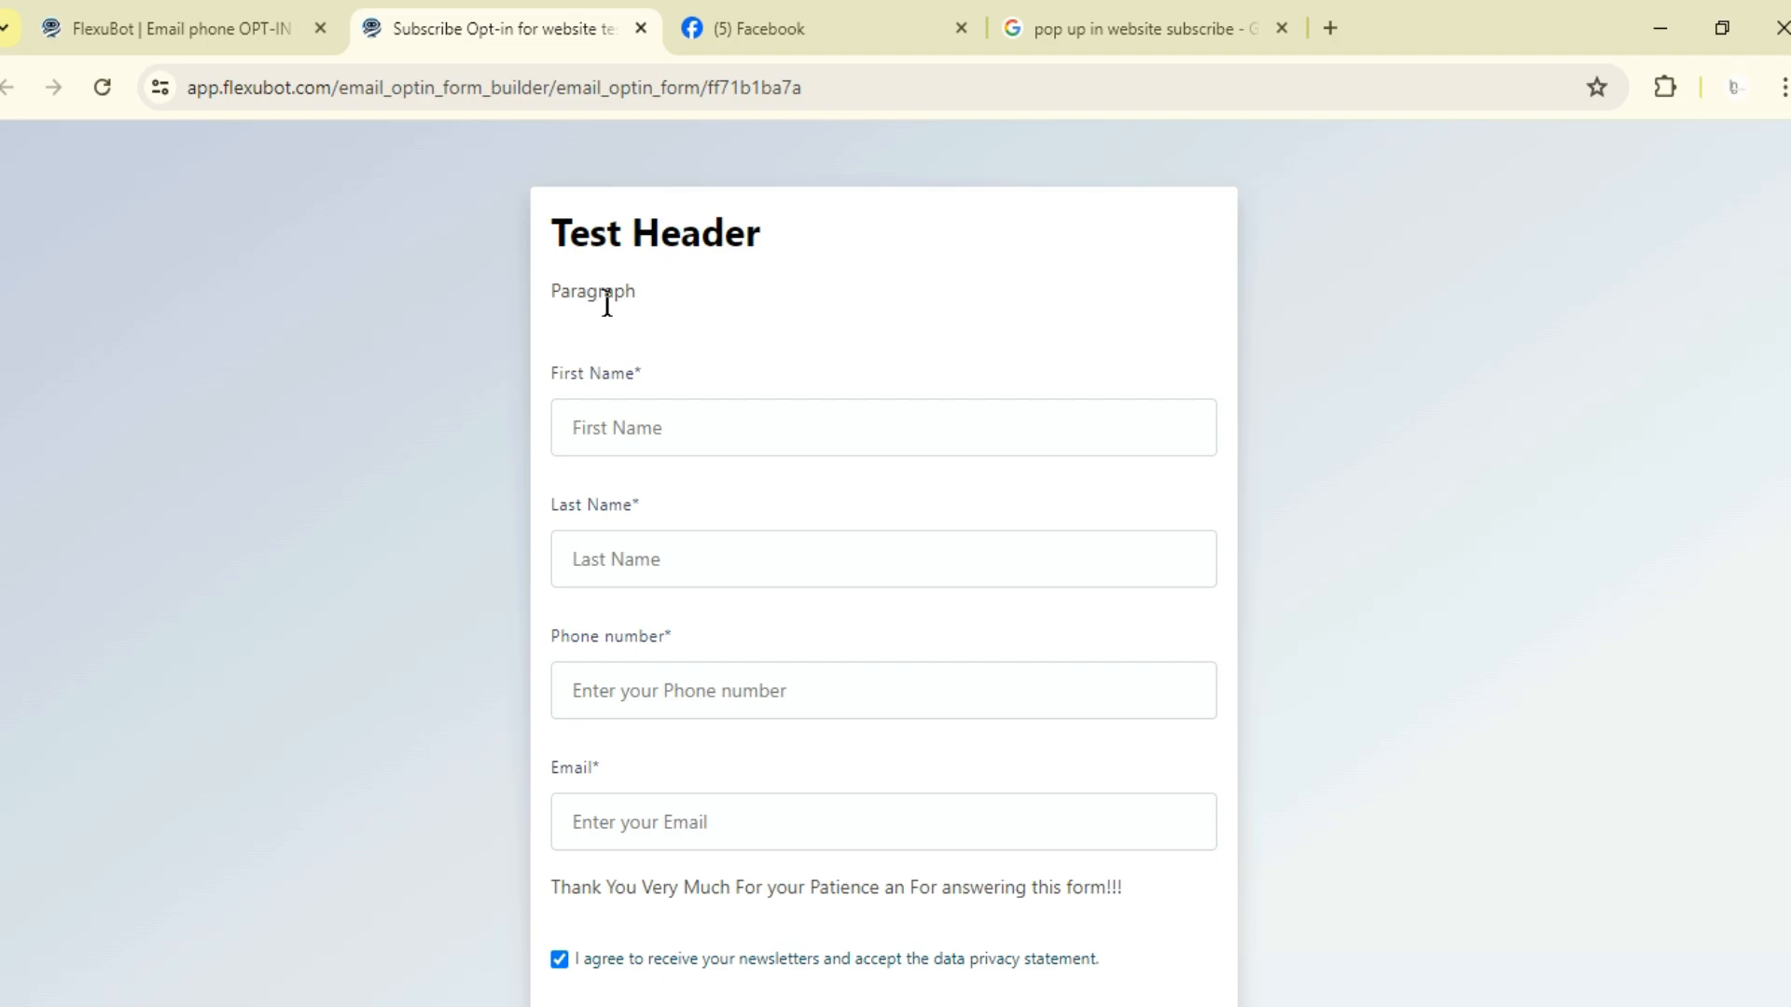
{"action": "scroll", "coordinate": [765, 566], "scroll_direction": "down", "scroll_amount": 1}
{"action": "scroll", "coordinate": [773, 550], "scroll_direction": "up", "scroll_amount": 1}
{"action": "left_click", "coordinate": [640, 28]}
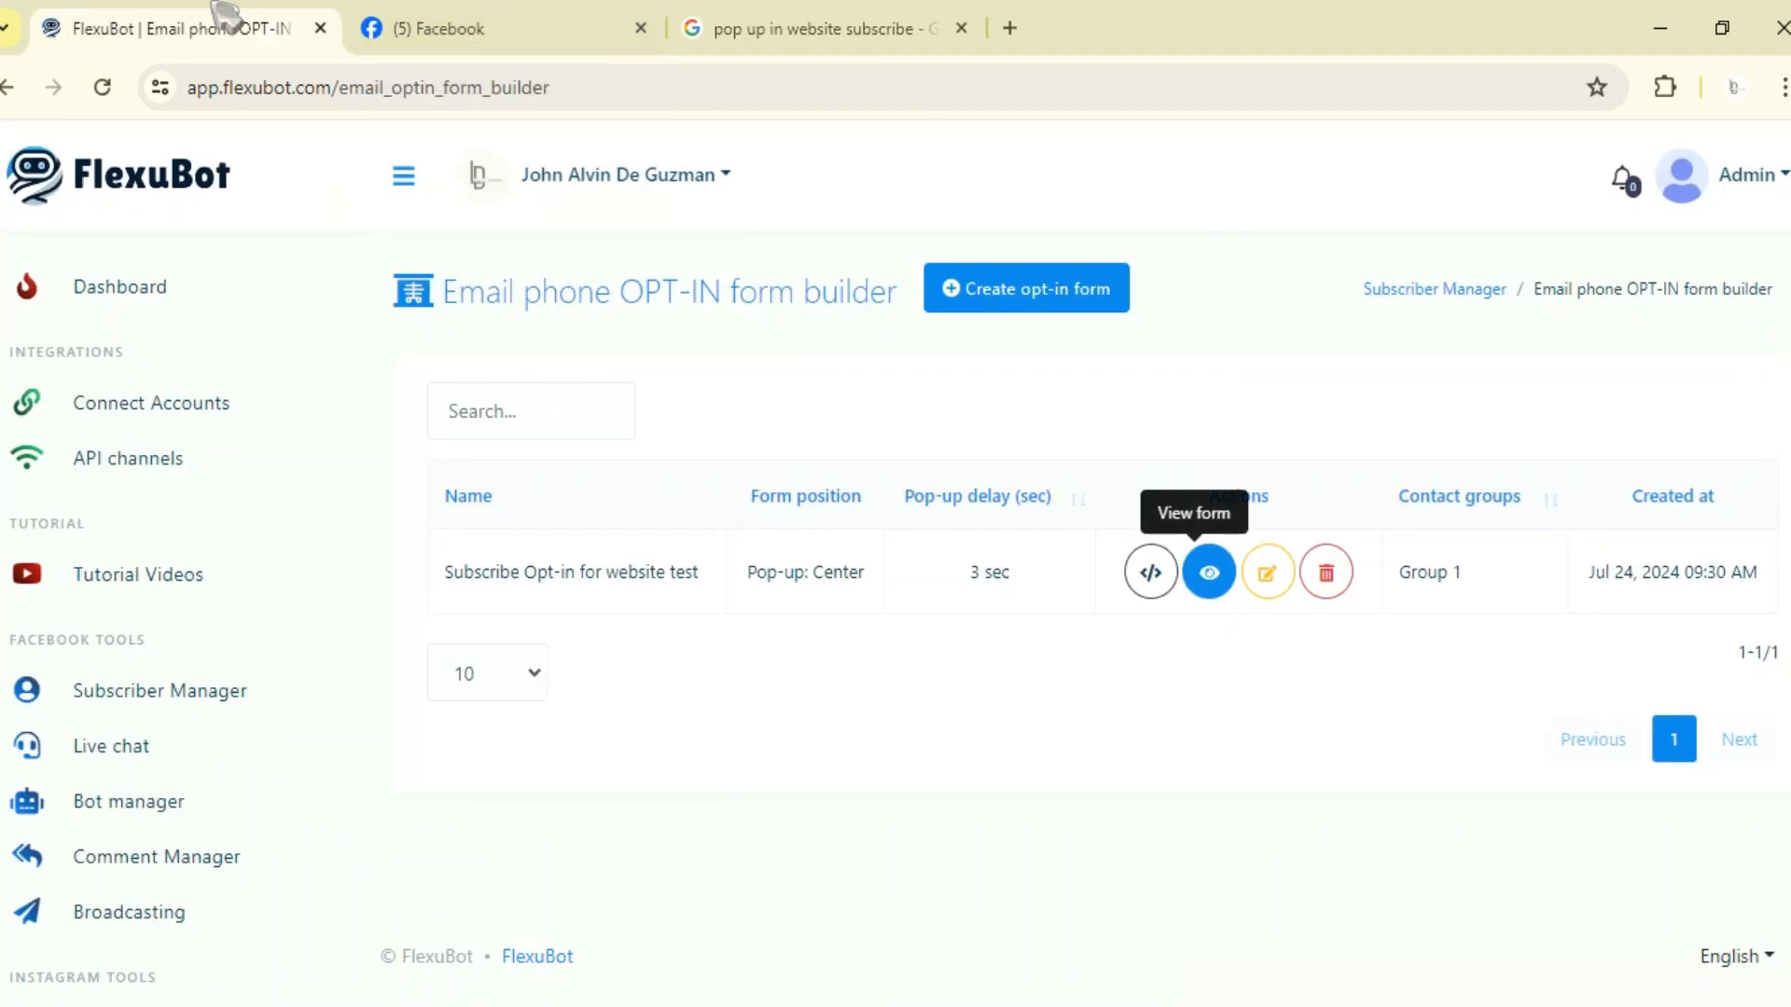
Step: Open the form for editing and save it again
{"action": "left_click", "coordinate": [1286, 576]}
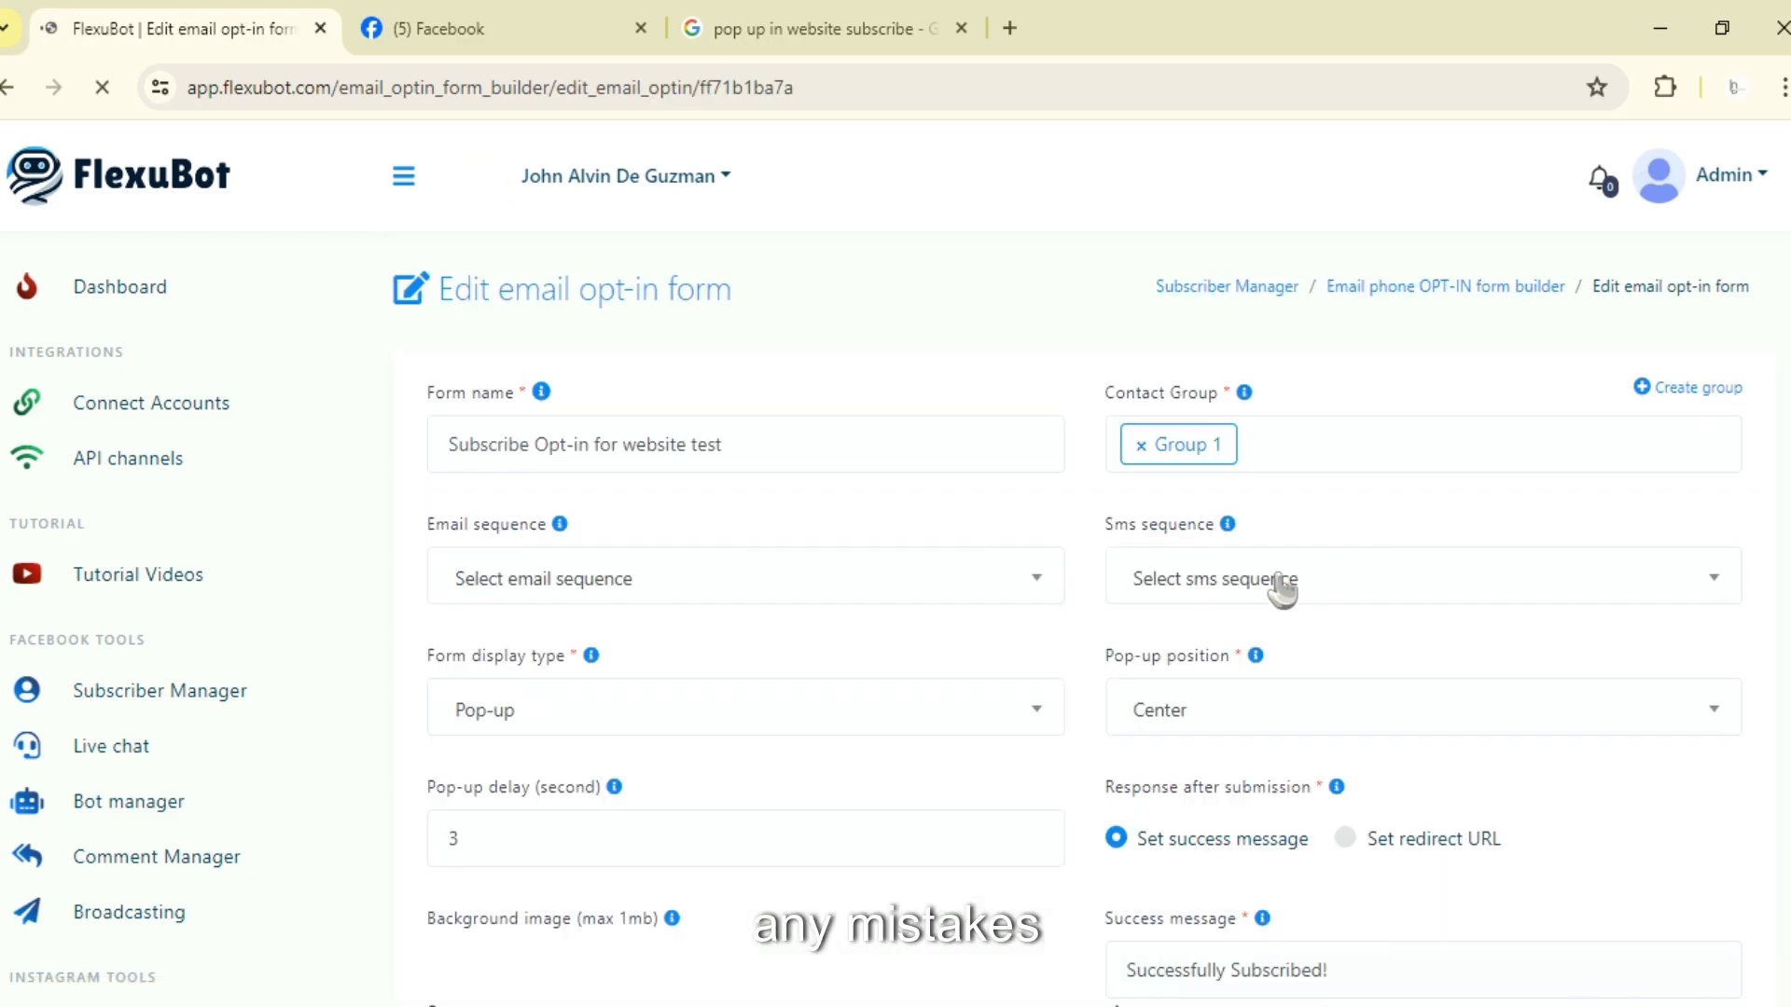
{"action": "scroll", "coordinate": [1280, 588], "scroll_direction": "down", "scroll_amount": 3}
{"action": "scroll", "coordinate": [1188, 524], "scroll_direction": "down", "scroll_amount": 10}
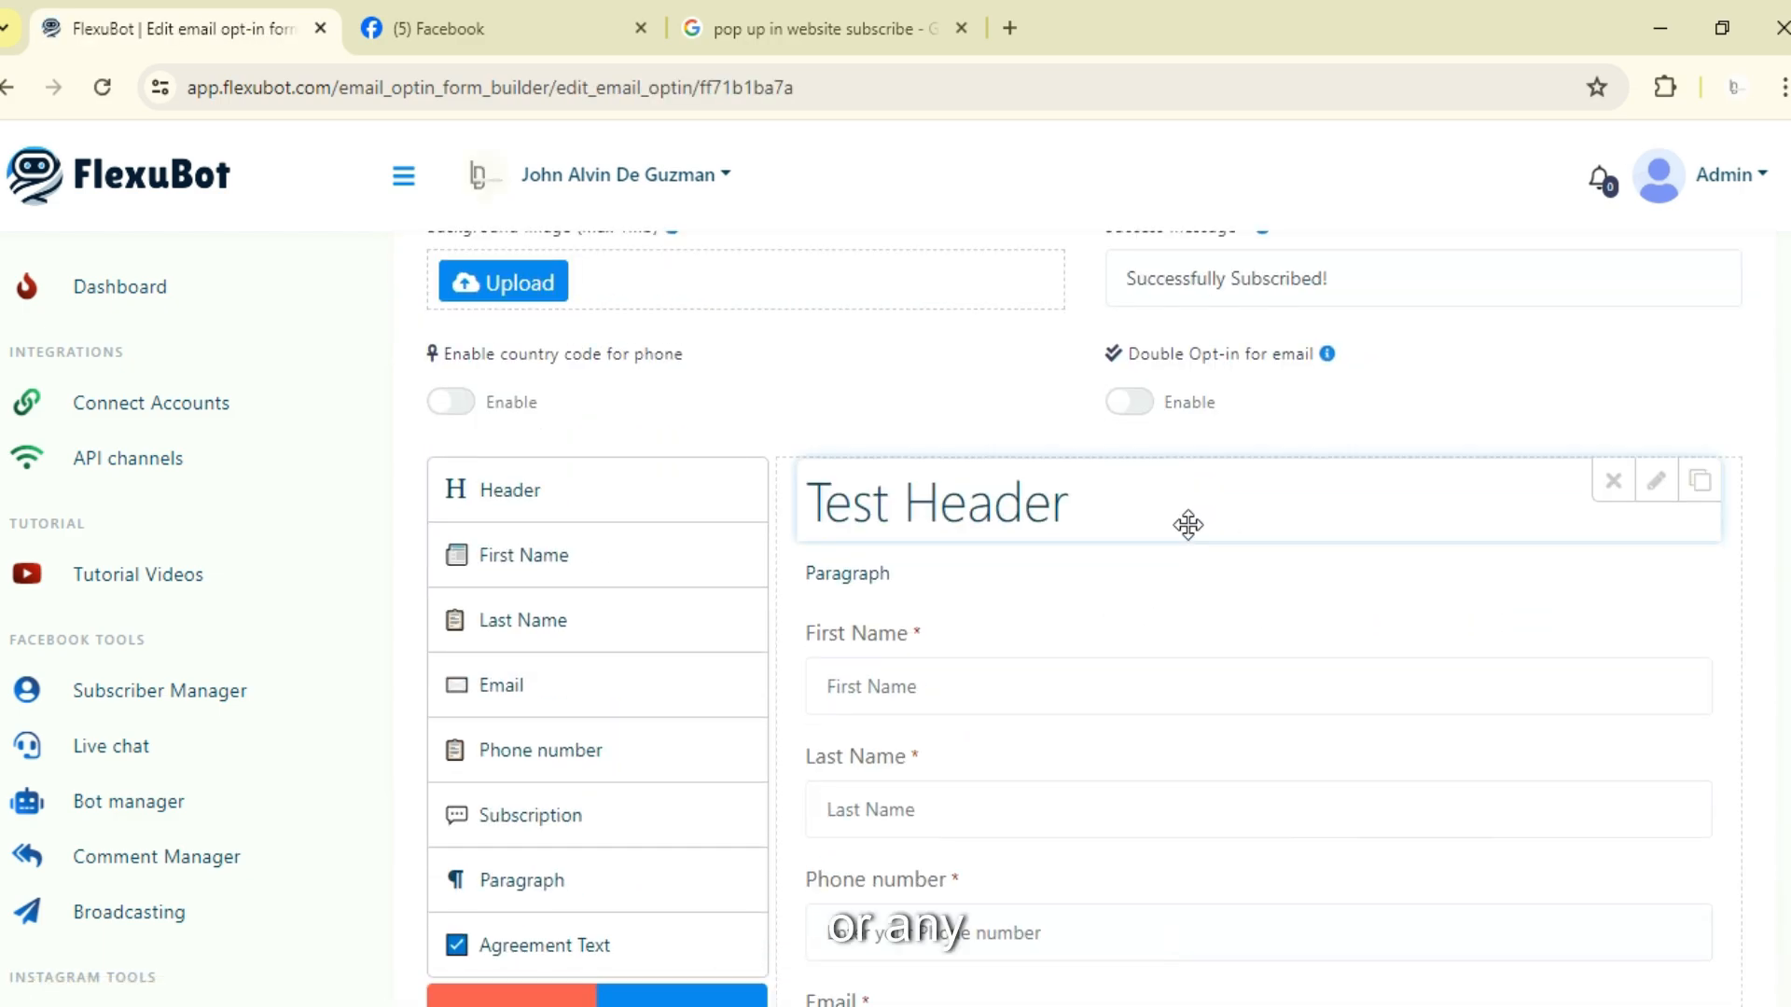
{"action": "scroll", "coordinate": [1212, 592], "scroll_direction": "up", "scroll_amount": 9}
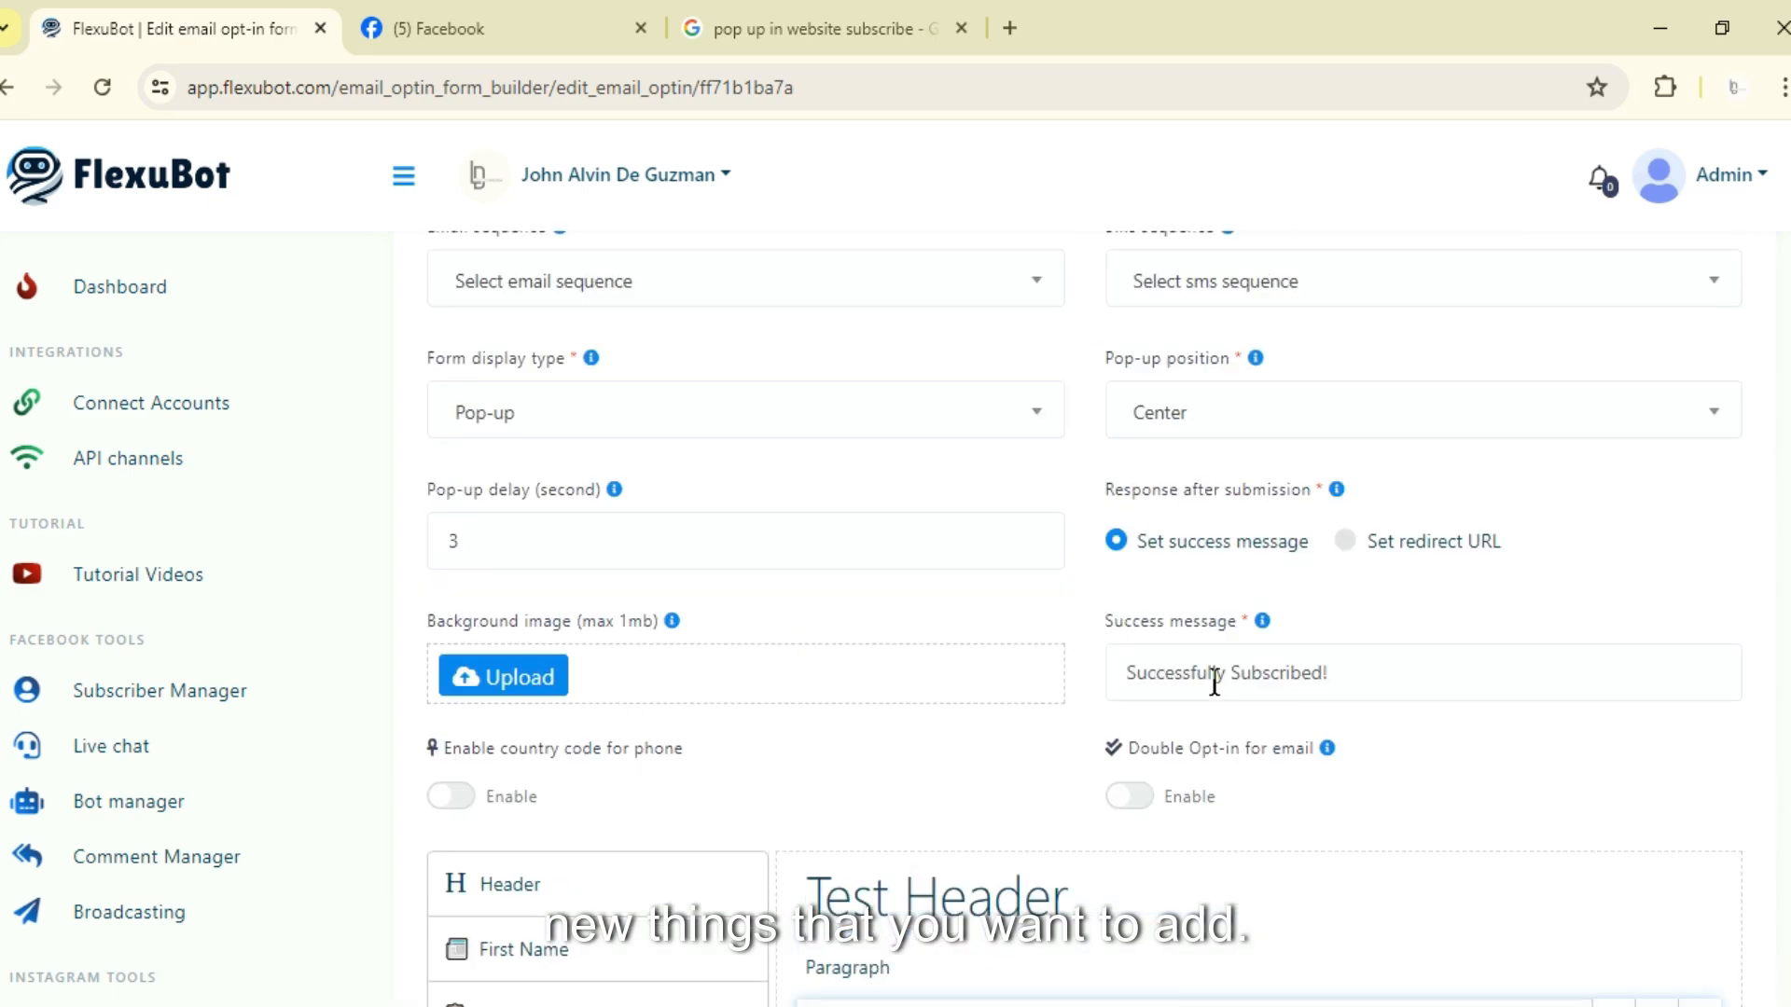
{"action": "scroll", "coordinate": [1215, 681], "scroll_direction": "down", "scroll_amount": 8}
{"action": "scroll", "coordinate": [1229, 689], "scroll_direction": "down", "scroll_amount": 2}
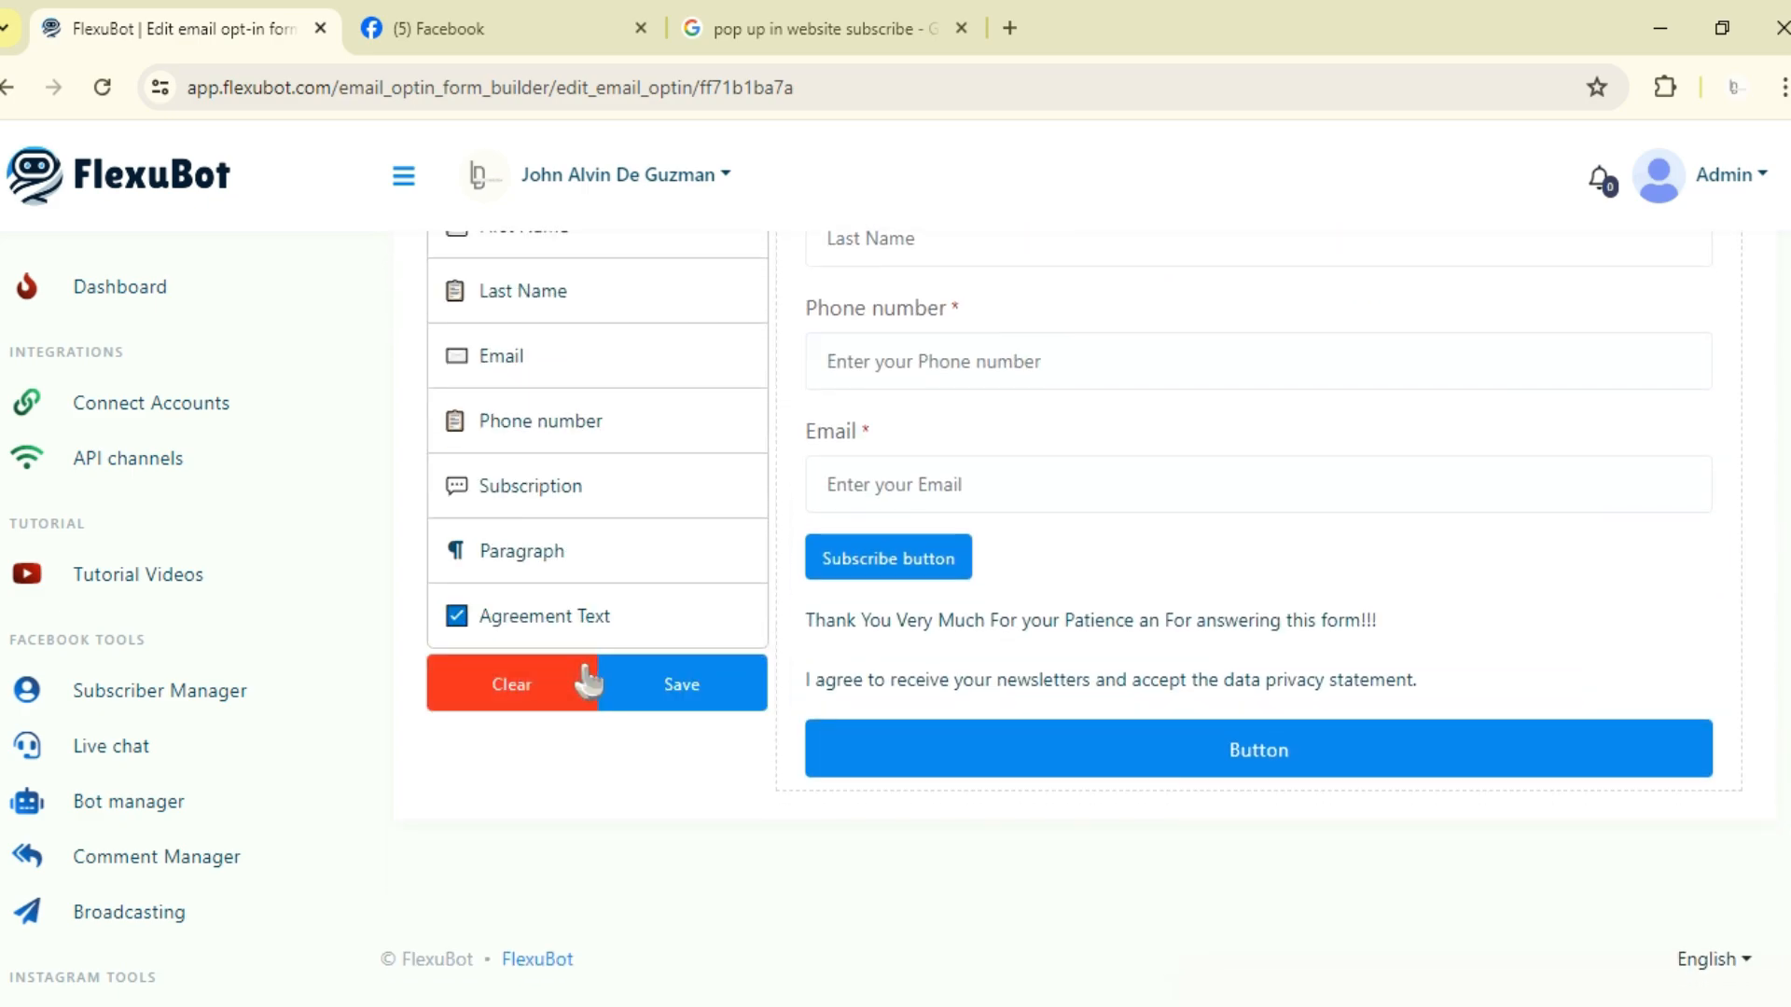
{"action": "left_click", "coordinate": [668, 684]}
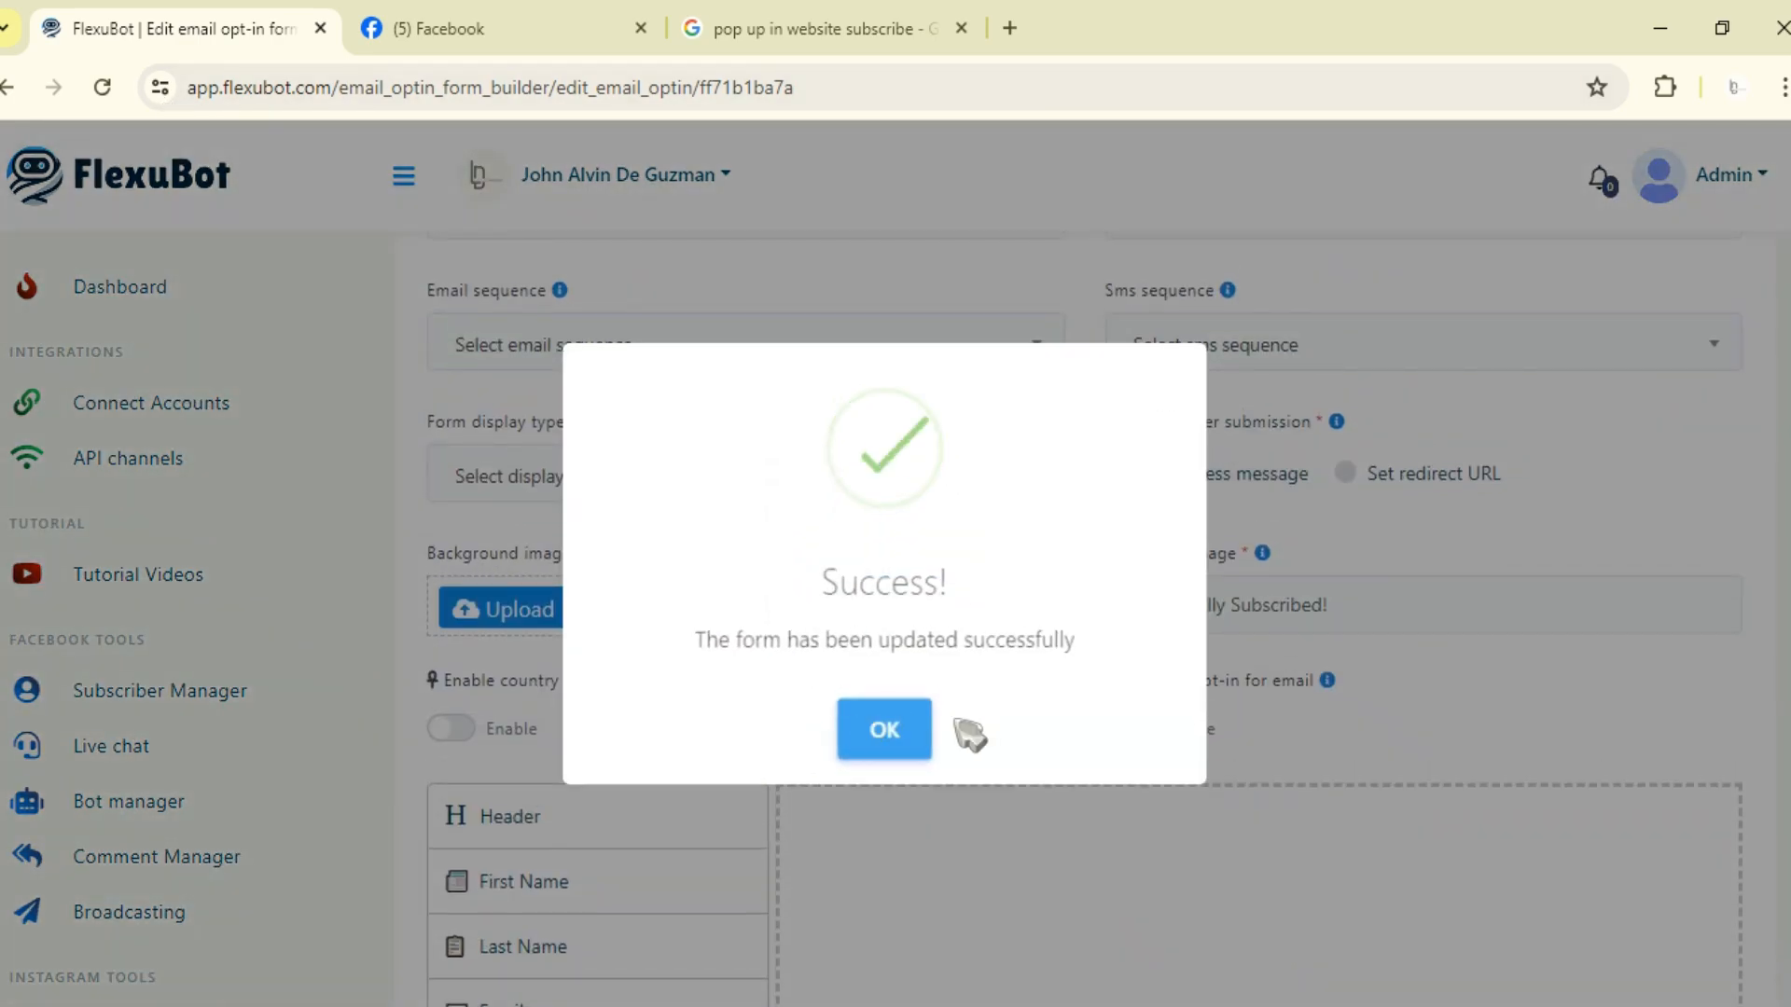
{"action": "left_click", "coordinate": [882, 736]}
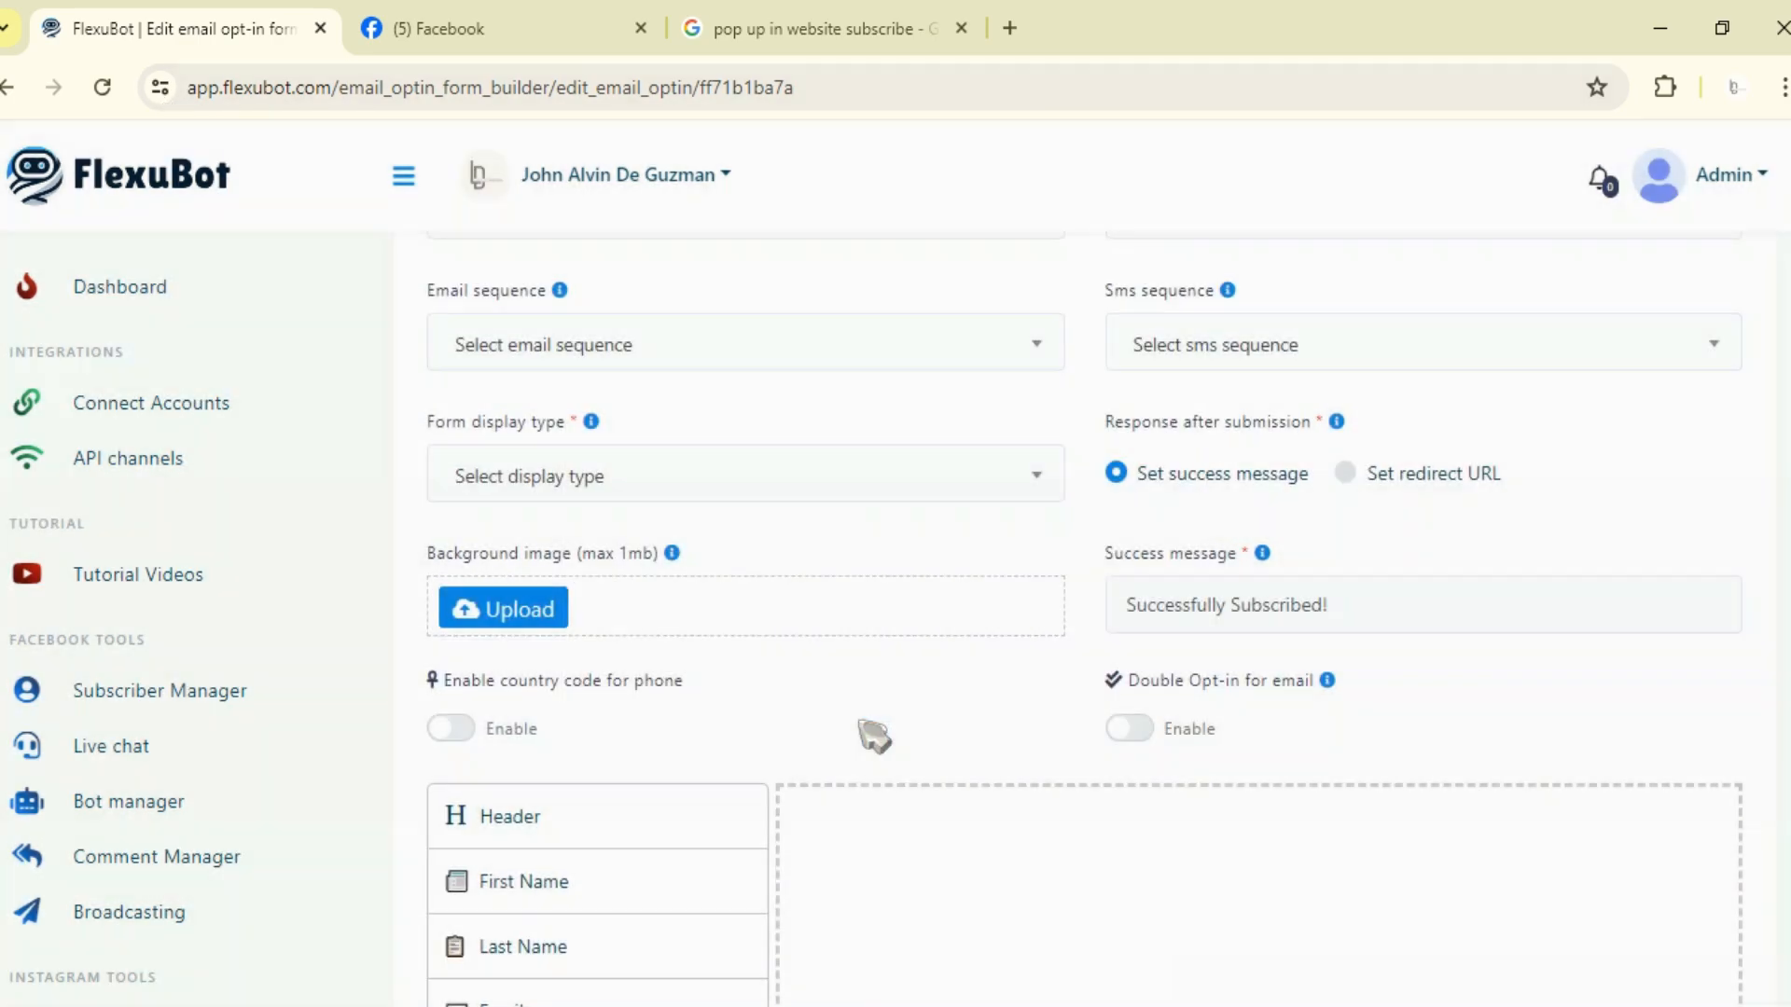
{"action": "scroll", "coordinate": [164, 819], "scroll_direction": "down", "scroll_amount": 2}
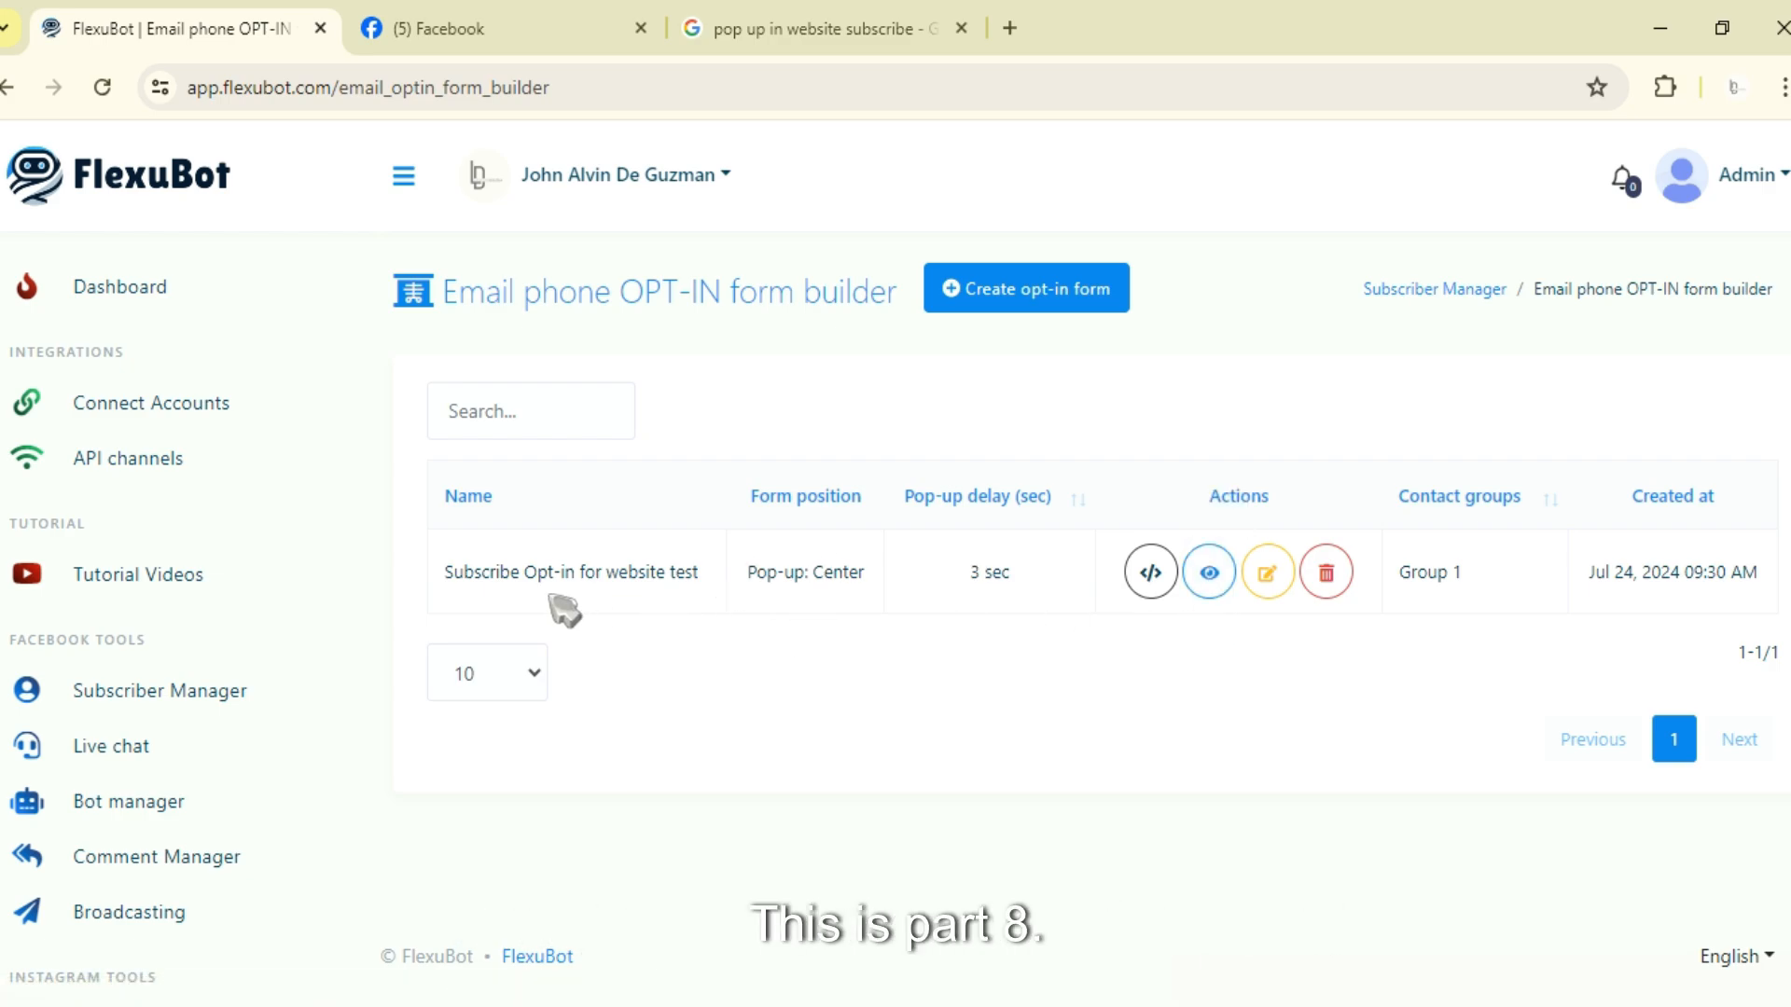
Step: Open the Broadcasting page and browse its messenger and SMS/email sections
{"action": "left_click", "coordinate": [199, 928]}
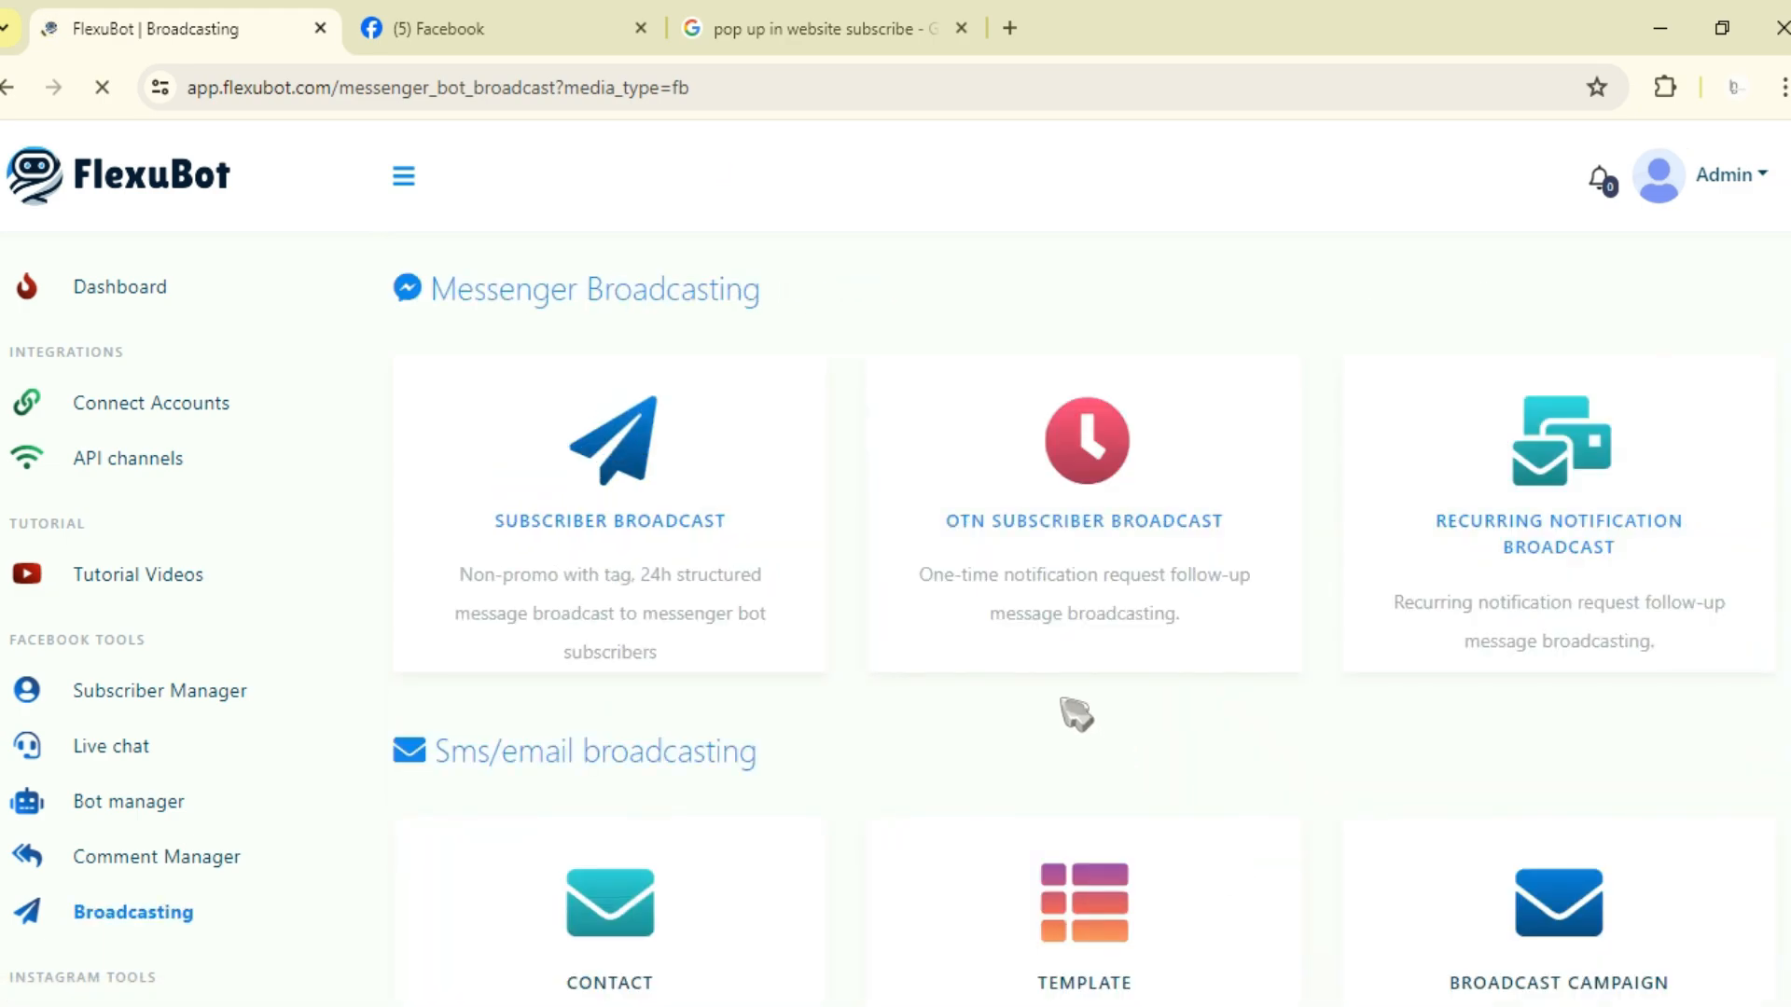
{"action": "scroll", "coordinate": [1071, 711], "scroll_direction": "down", "scroll_amount": 5}
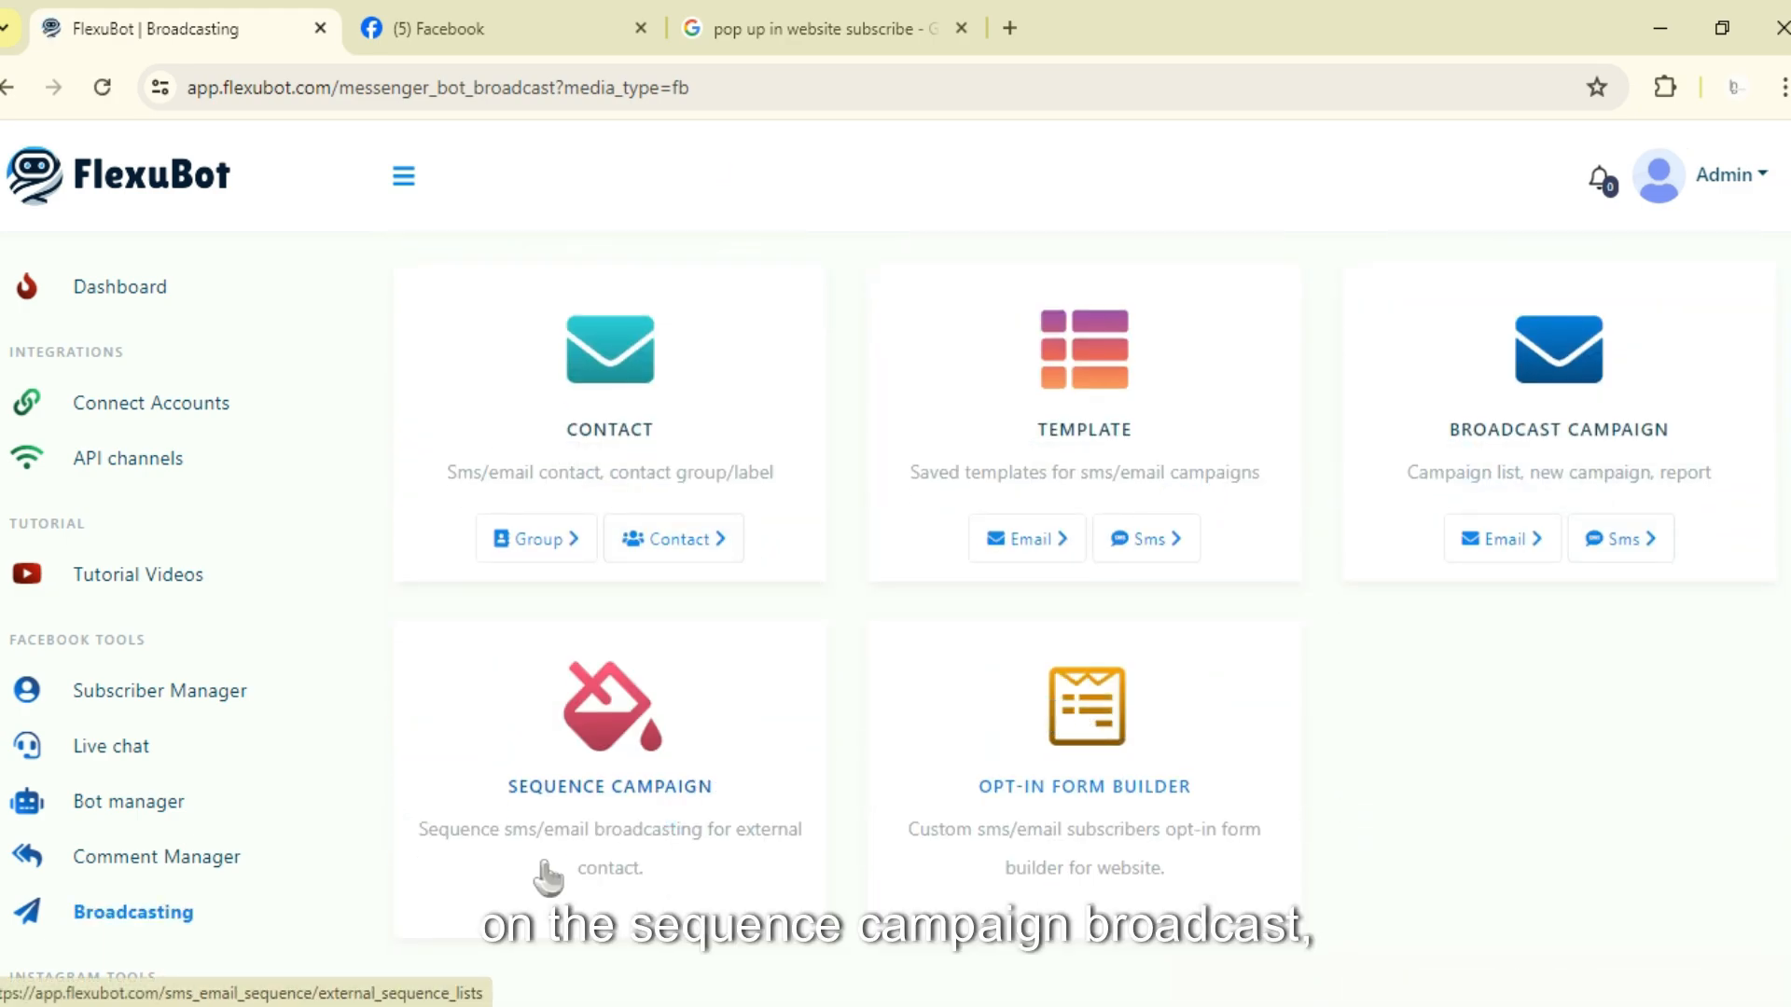
{"action": "scroll", "coordinate": [1511, 764], "scroll_direction": "up", "scroll_amount": 5}
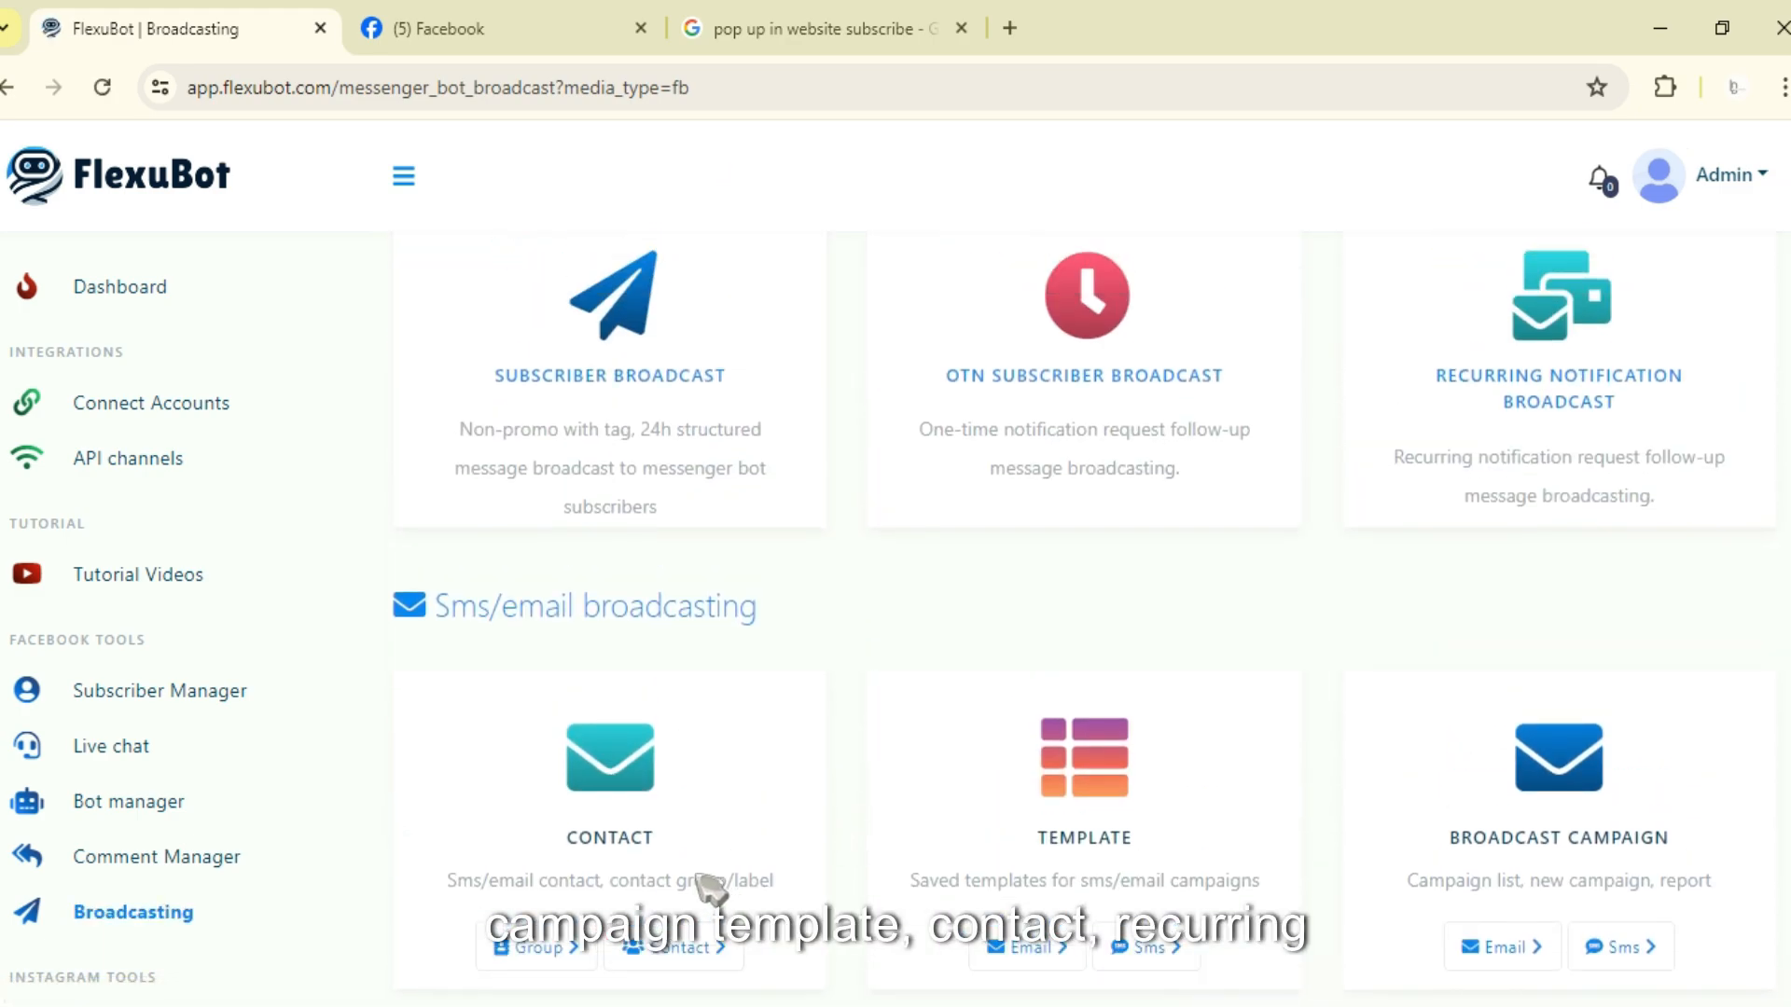
{"action": "scroll", "coordinate": [1295, 883], "scroll_direction": "up", "scroll_amount": 2}
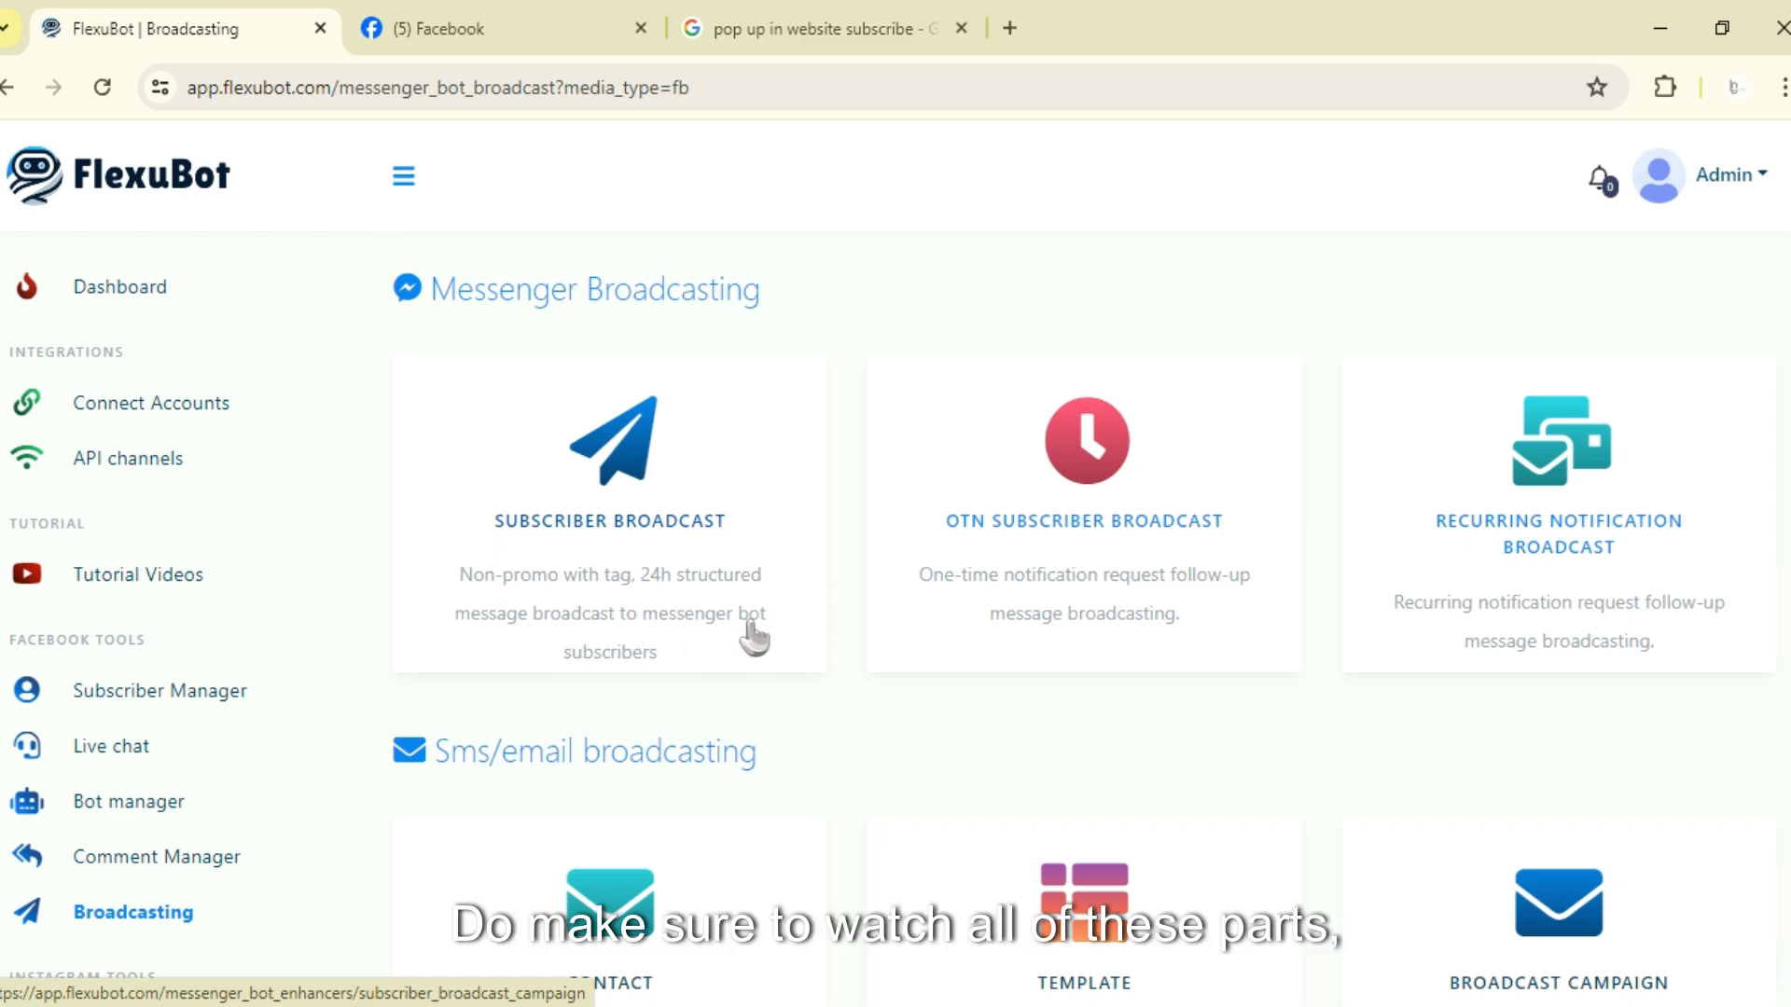
{"action": "scroll", "coordinate": [1511, 559], "scroll_direction": "down", "scroll_amount": 3}
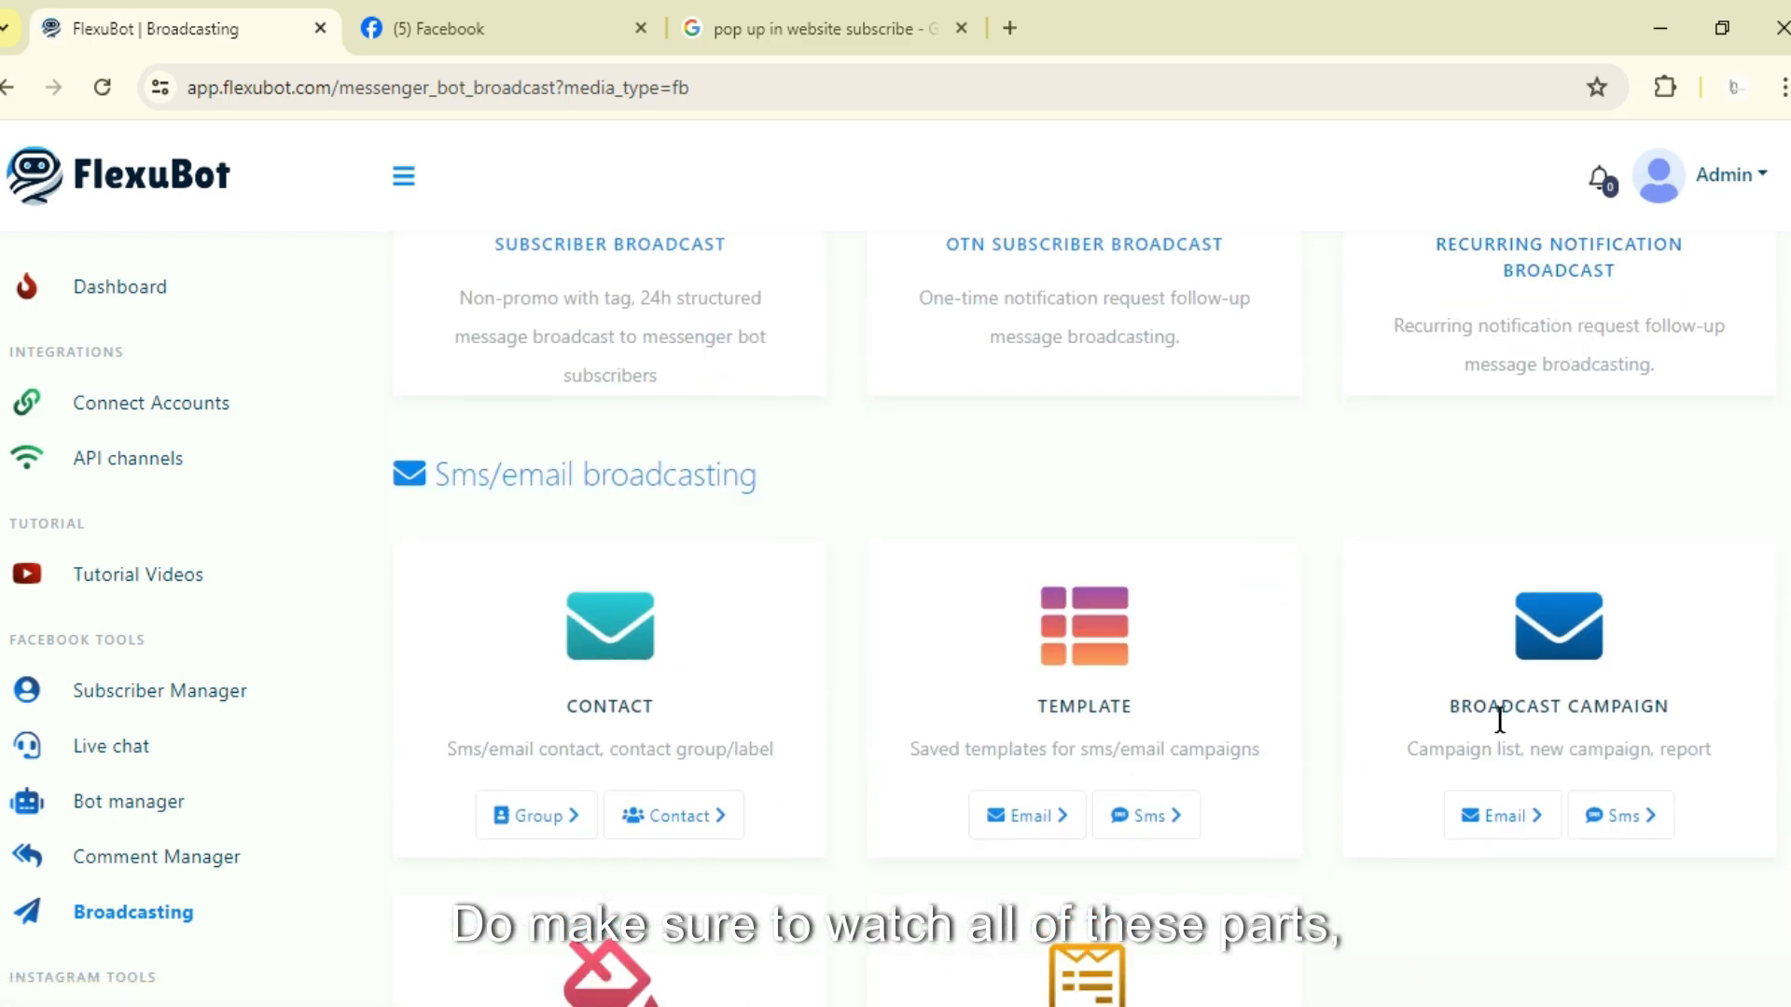
{"action": "scroll", "coordinate": [1451, 731], "scroll_direction": "down", "scroll_amount": 3}
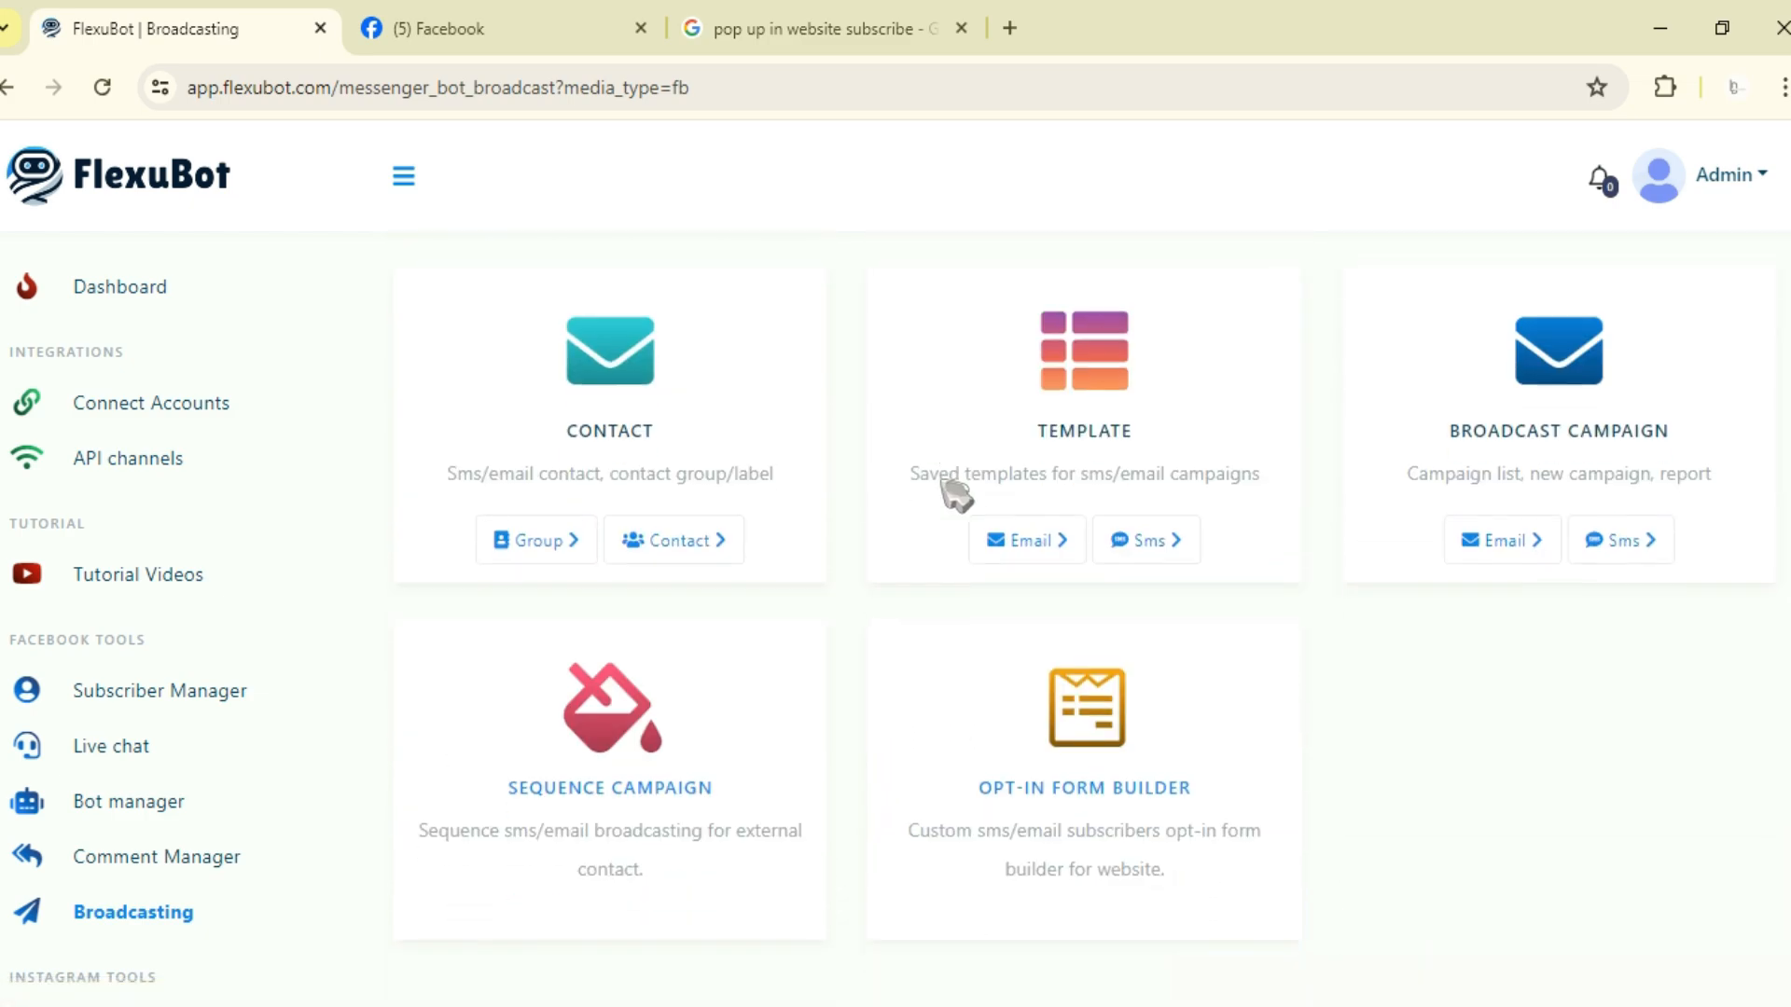